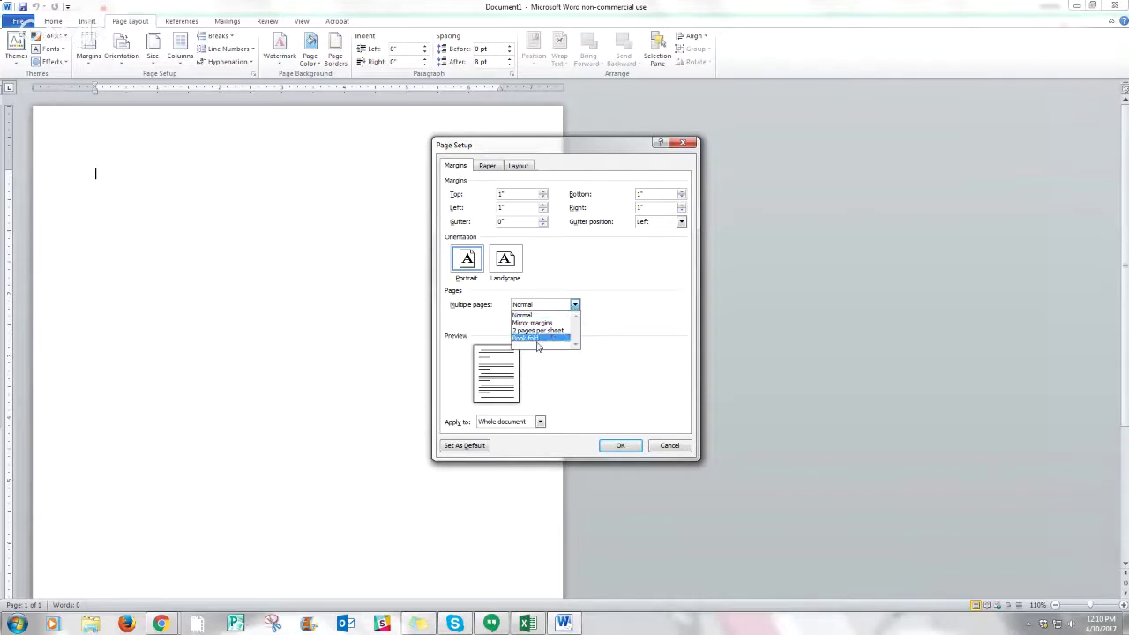
- Switch the page layout to Book fold with 4 sheets per booklet
click(536, 338)
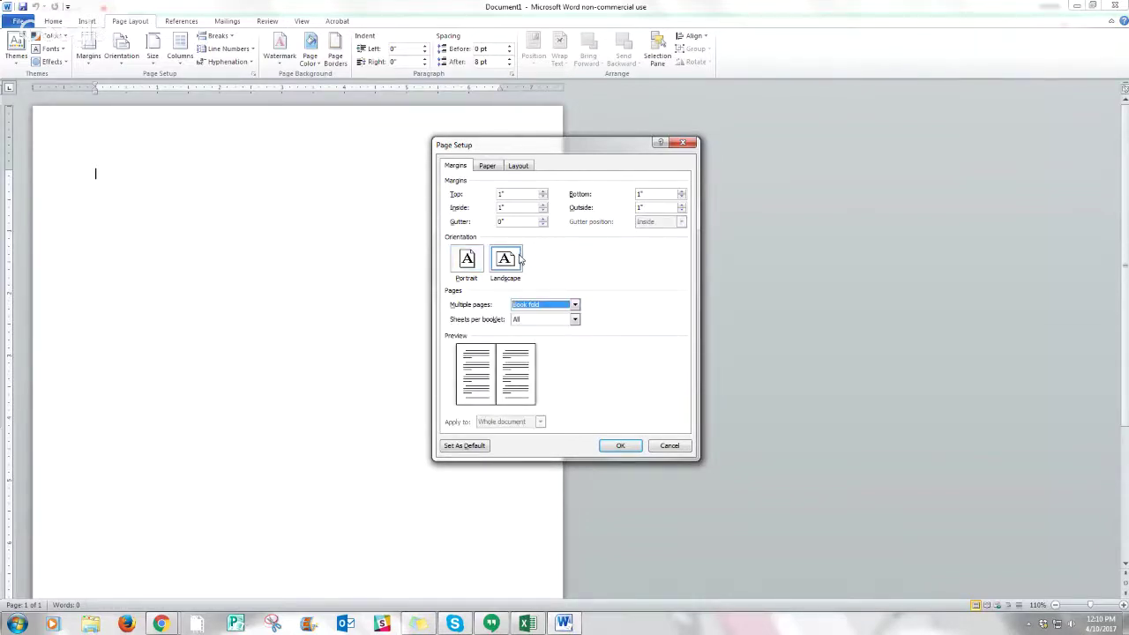
click(574, 319)
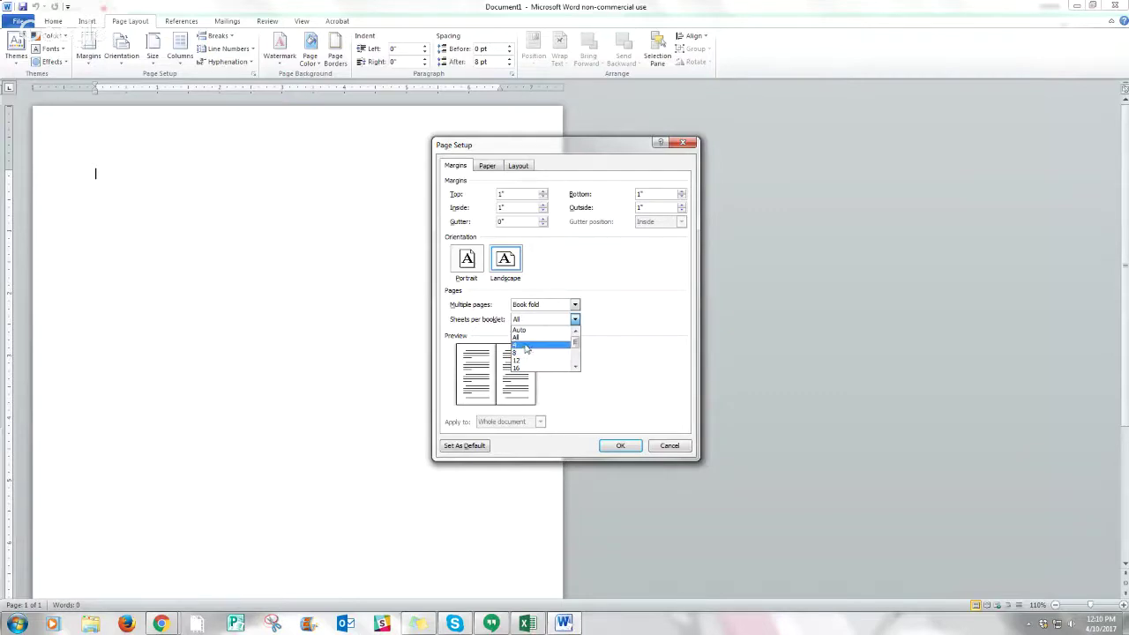
click(526, 345)
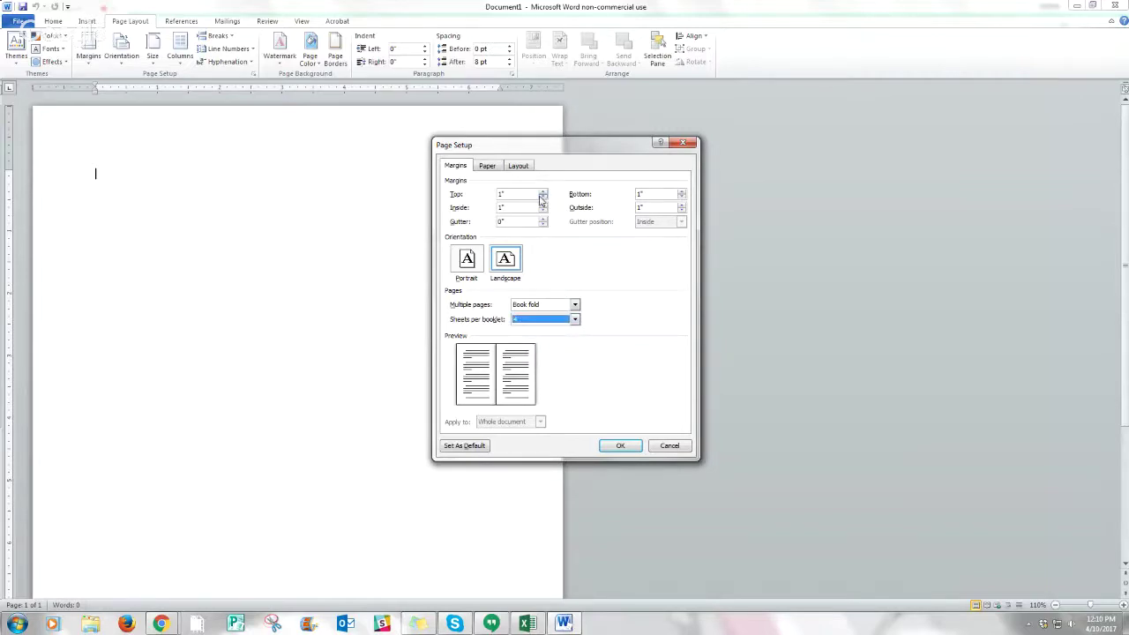
- Lower the top, inside and outside margins to 0.3"
click(542, 199)
click(542, 199)
click(542, 199)
click(542, 200)
click(542, 199)
click(542, 200)
click(541, 199)
click(542, 211)
click(543, 211)
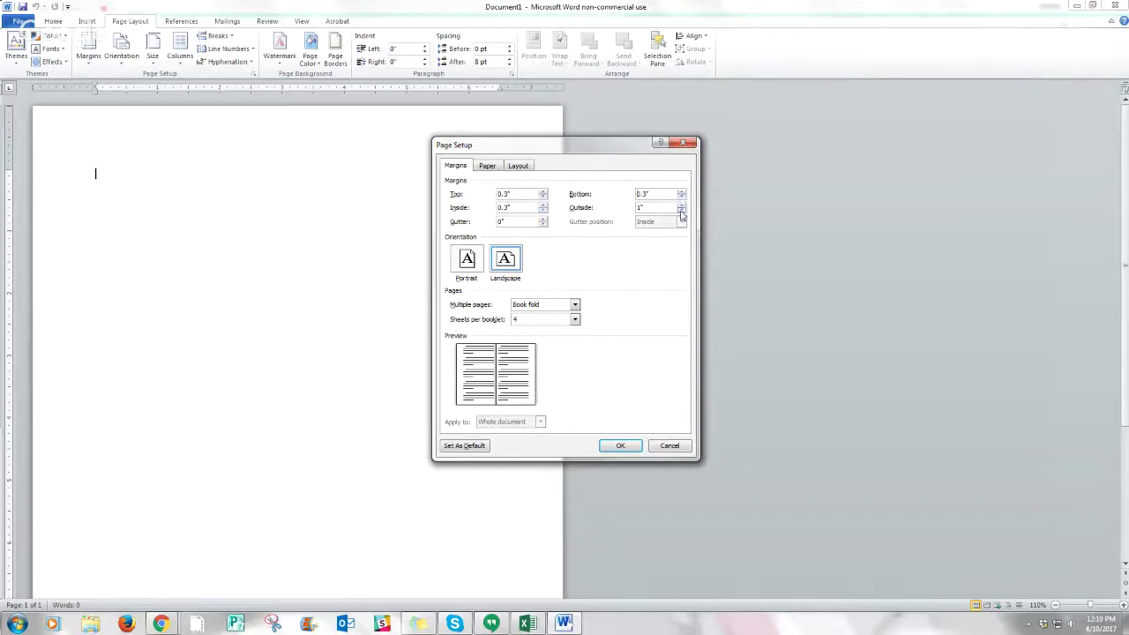
click(681, 212)
click(681, 211)
- Set the gutter back to 0" and apply the booklet page settings
click(544, 219)
click(543, 219)
click(543, 219)
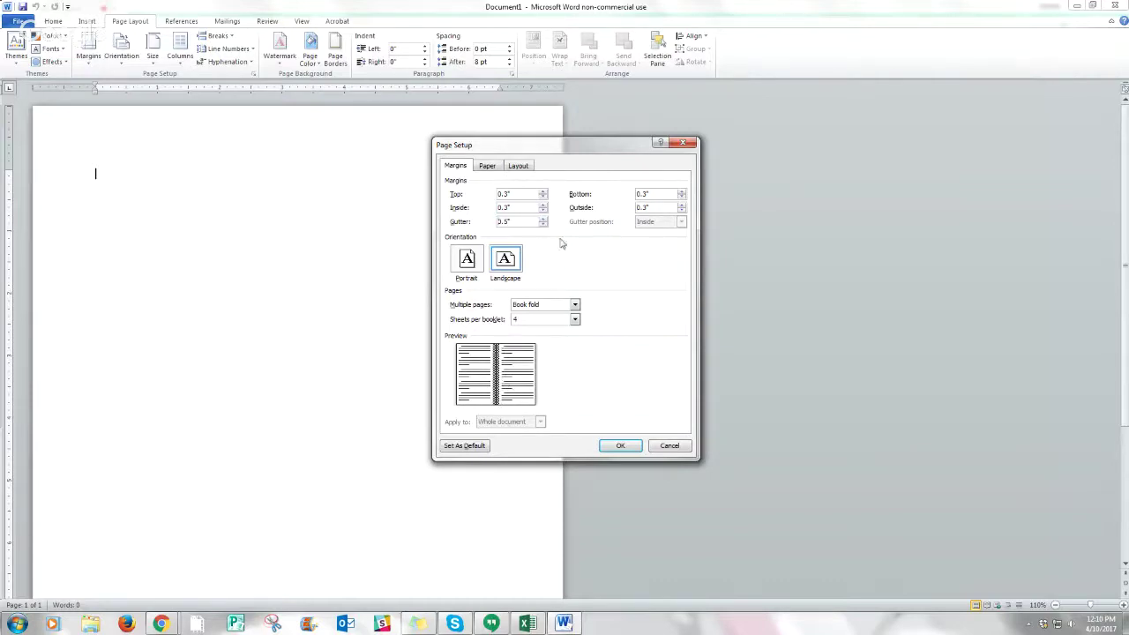
click(543, 224)
click(542, 224)
click(542, 224)
click(542, 224)
click(543, 224)
click(622, 447)
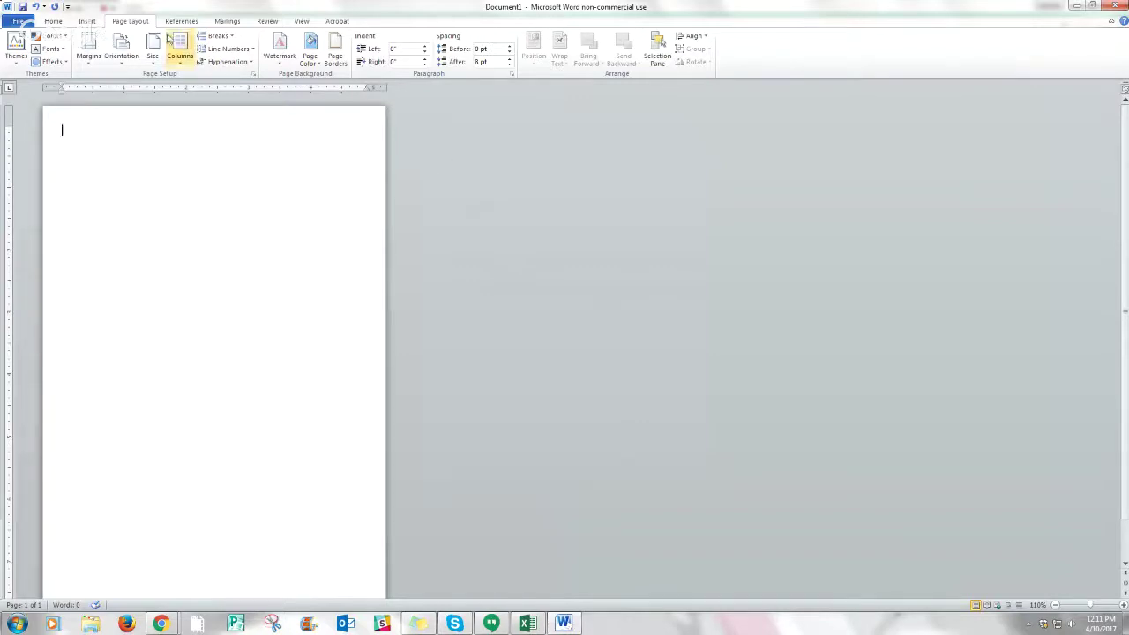
- Insert the Burst of Color-01.jpg piano image from the Desktop onto the first page
click(90, 22)
click(125, 49)
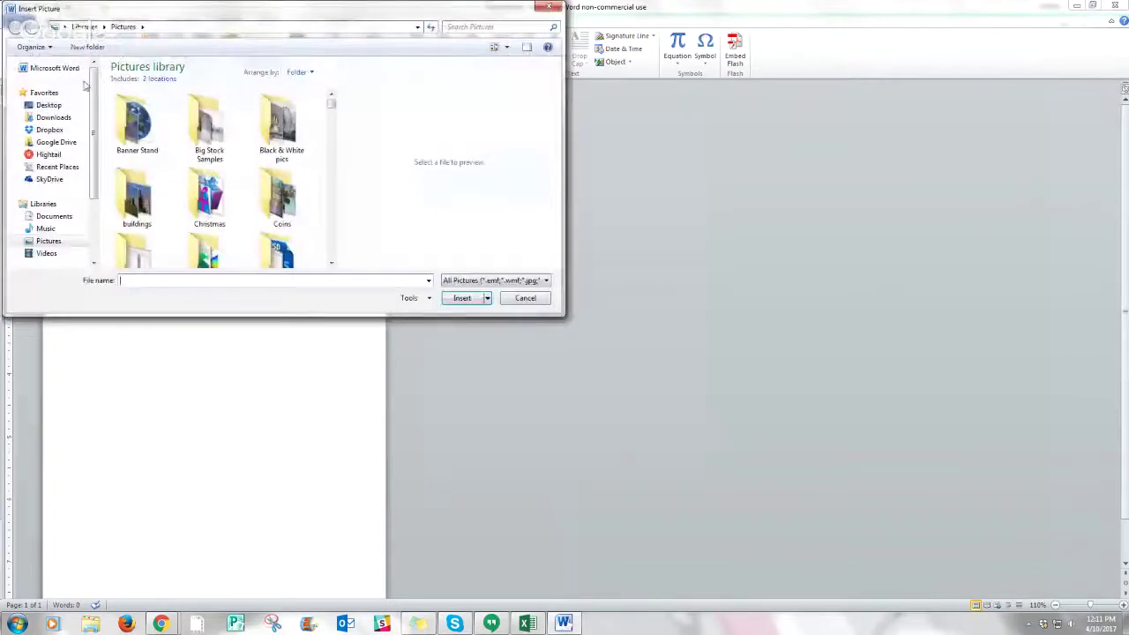
click(48, 105)
drag(329, 91, 332, 232)
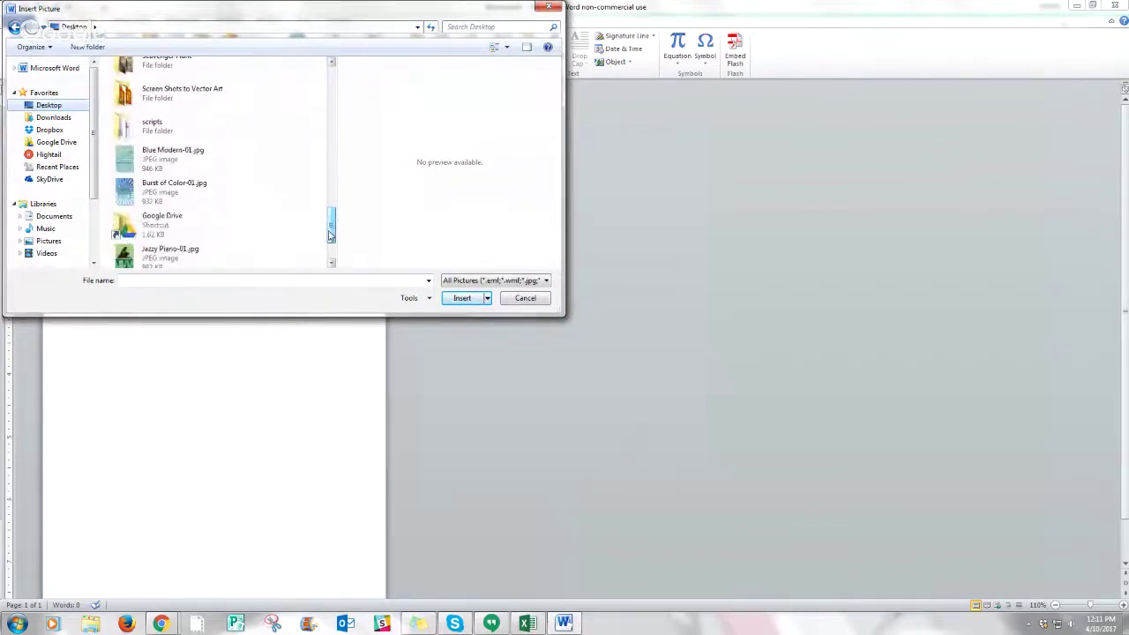
click(160, 198)
click(464, 300)
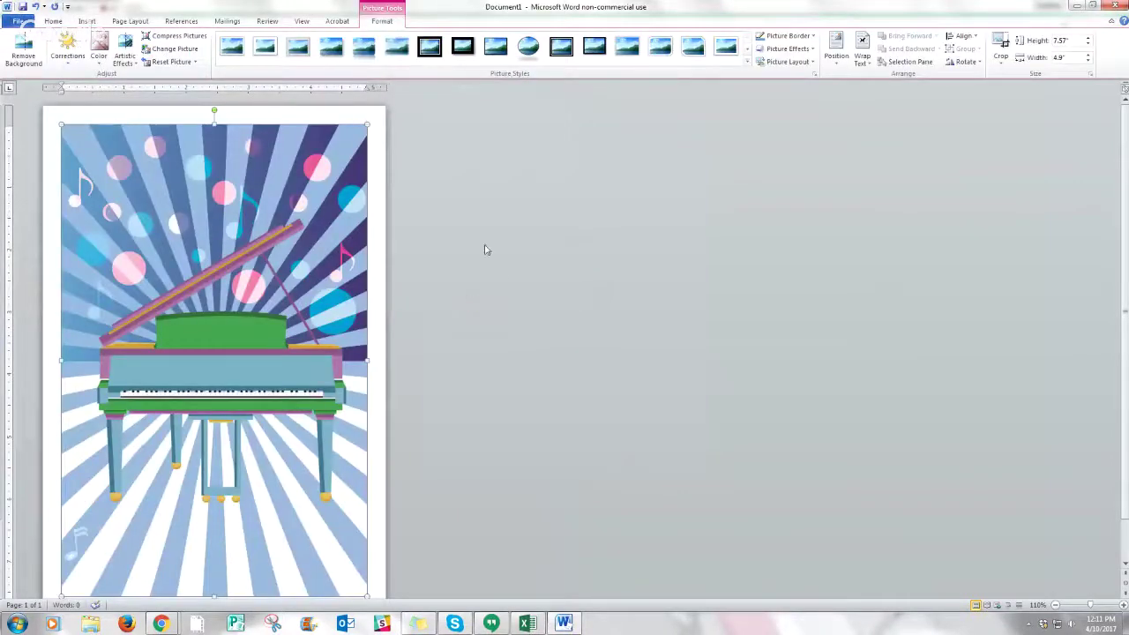
click(86, 21)
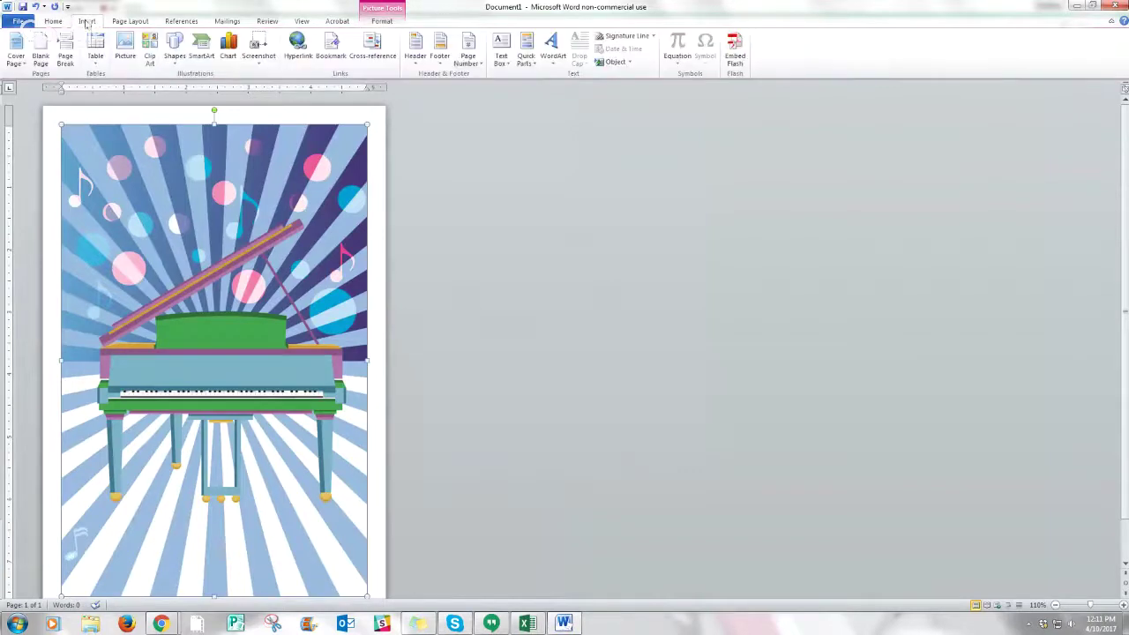
- Add a Simple Text Box and set its wrapping to In Front of Text
click(499, 48)
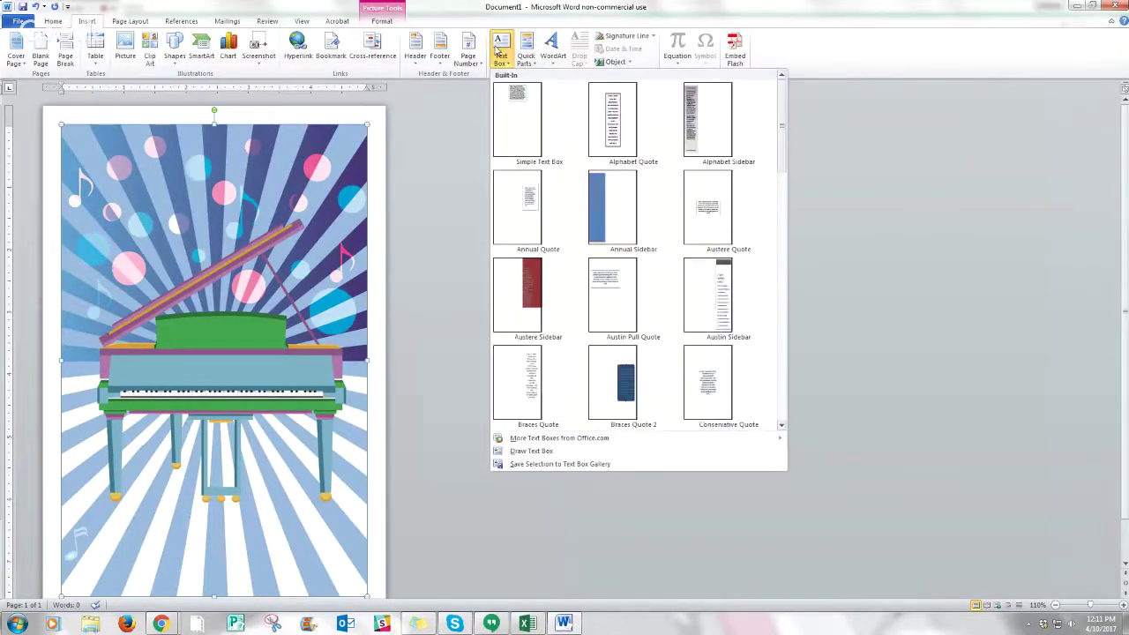
click(521, 101)
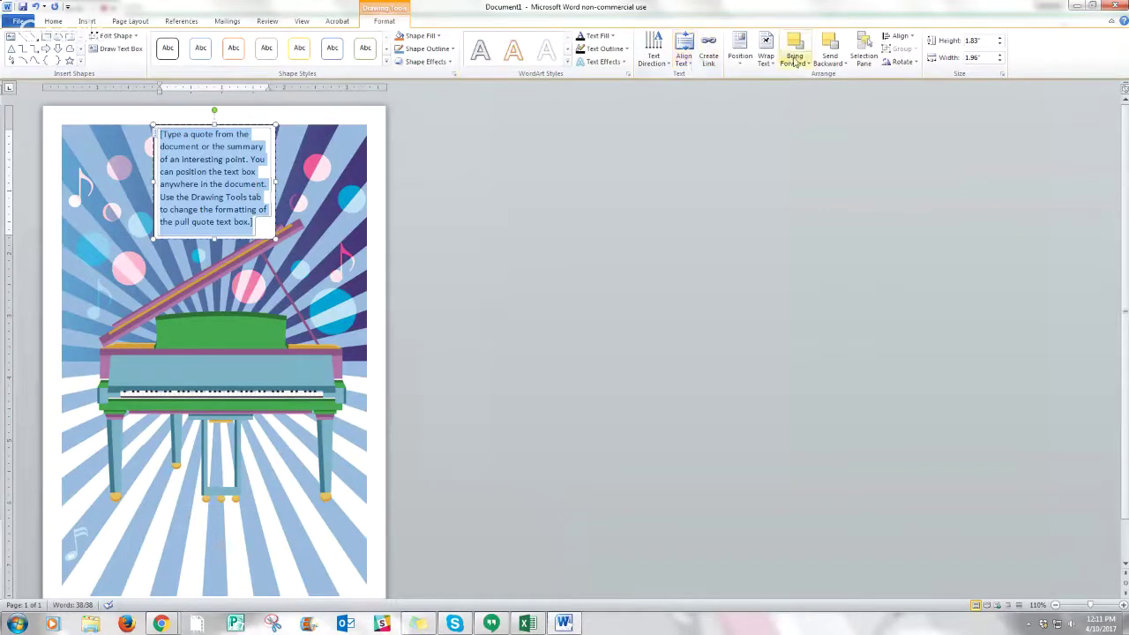
click(766, 61)
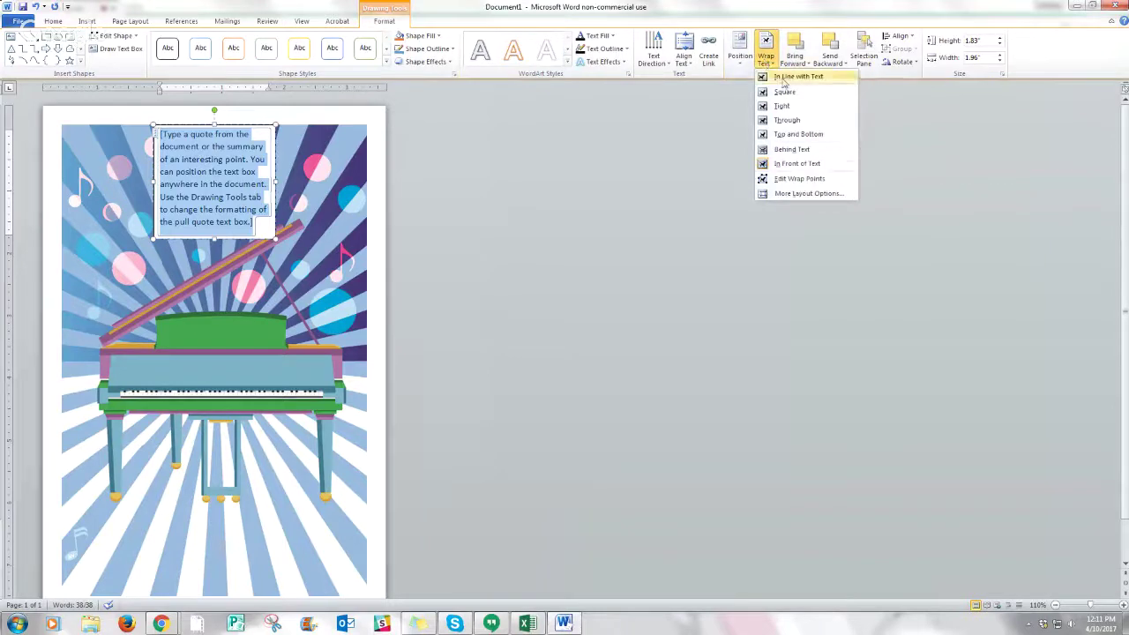
click(792, 165)
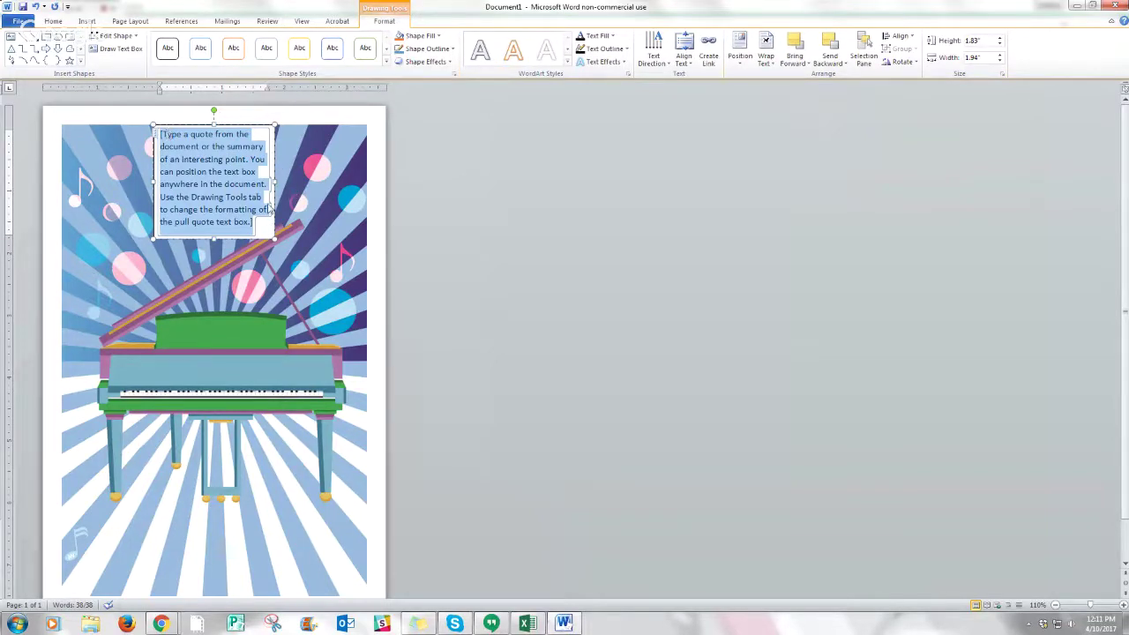
- Give the text box No Fill and No Outline, and clear its placeholder text
click(438, 39)
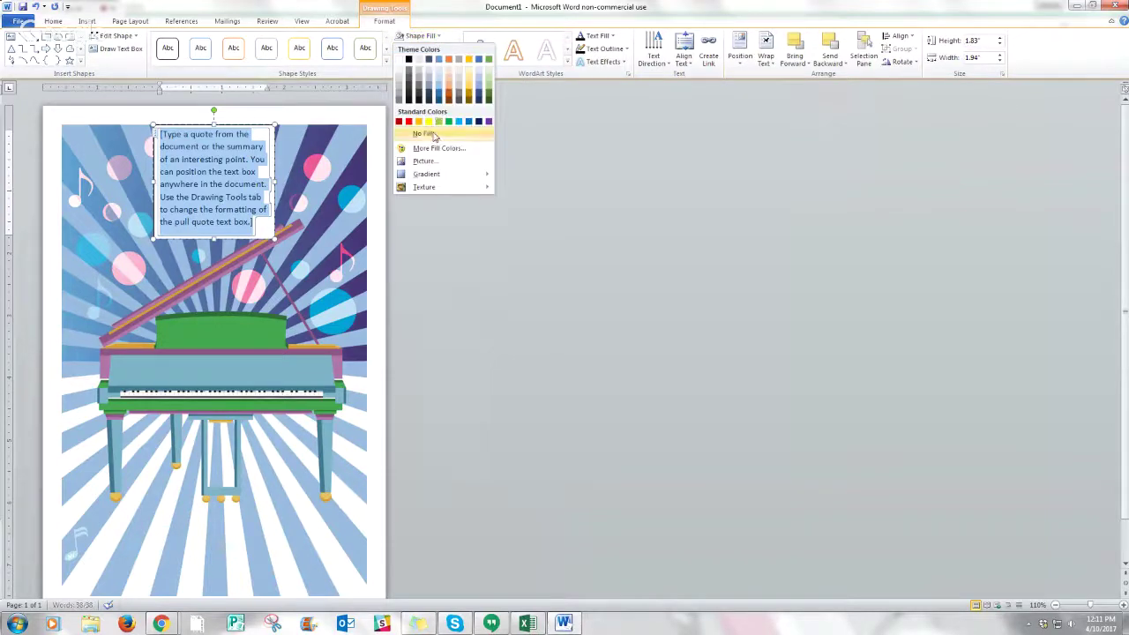
click(425, 134)
click(427, 48)
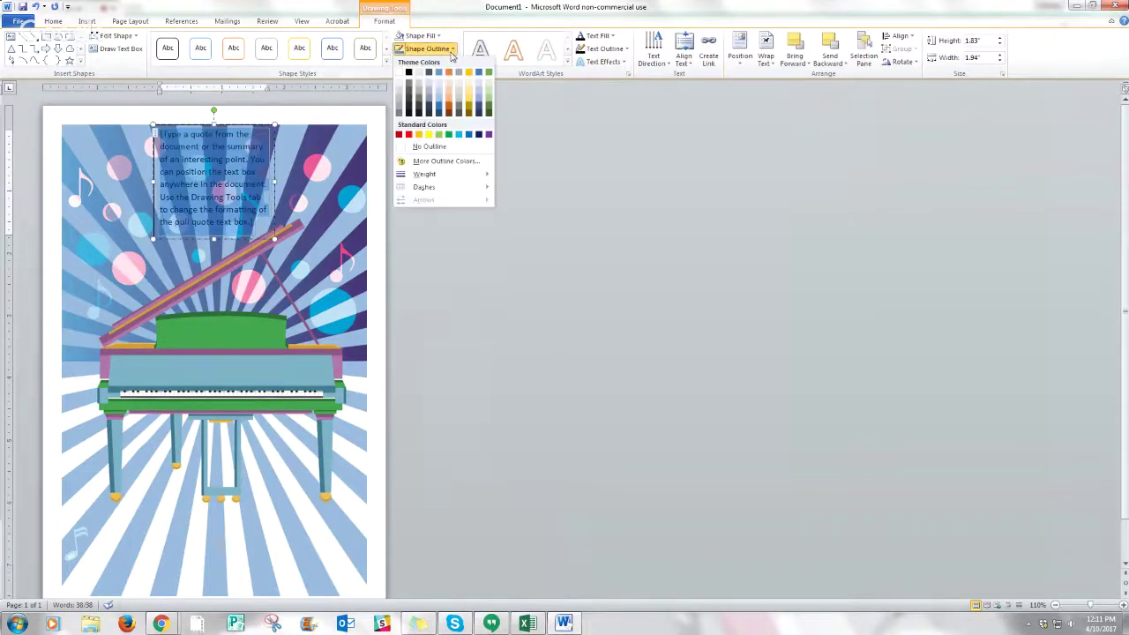
click(430, 147)
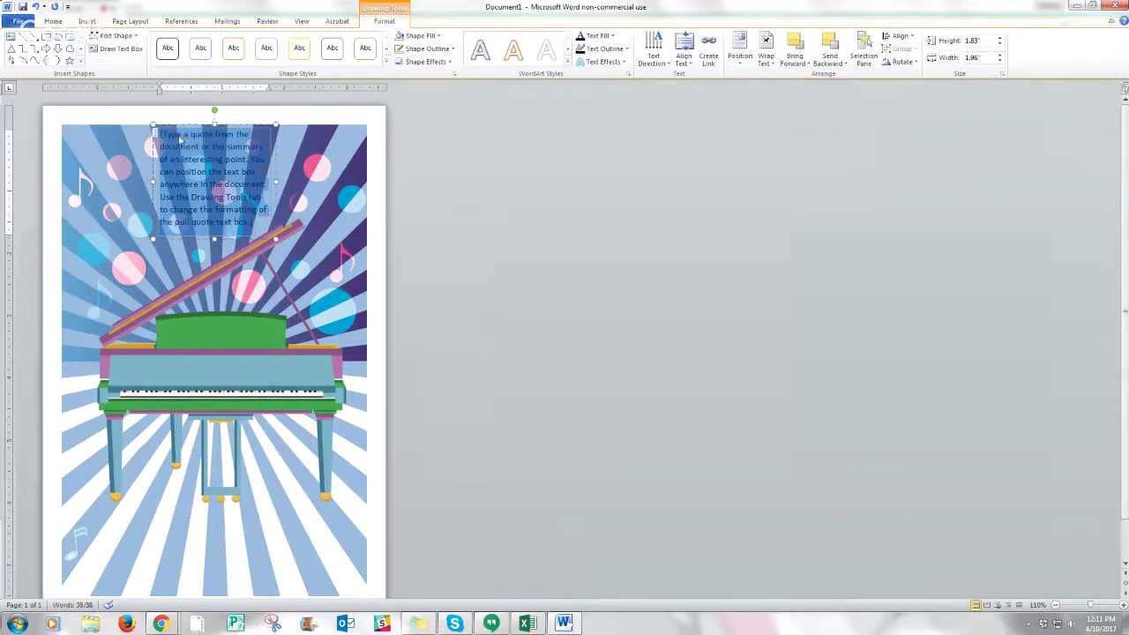
key(BackSpace)
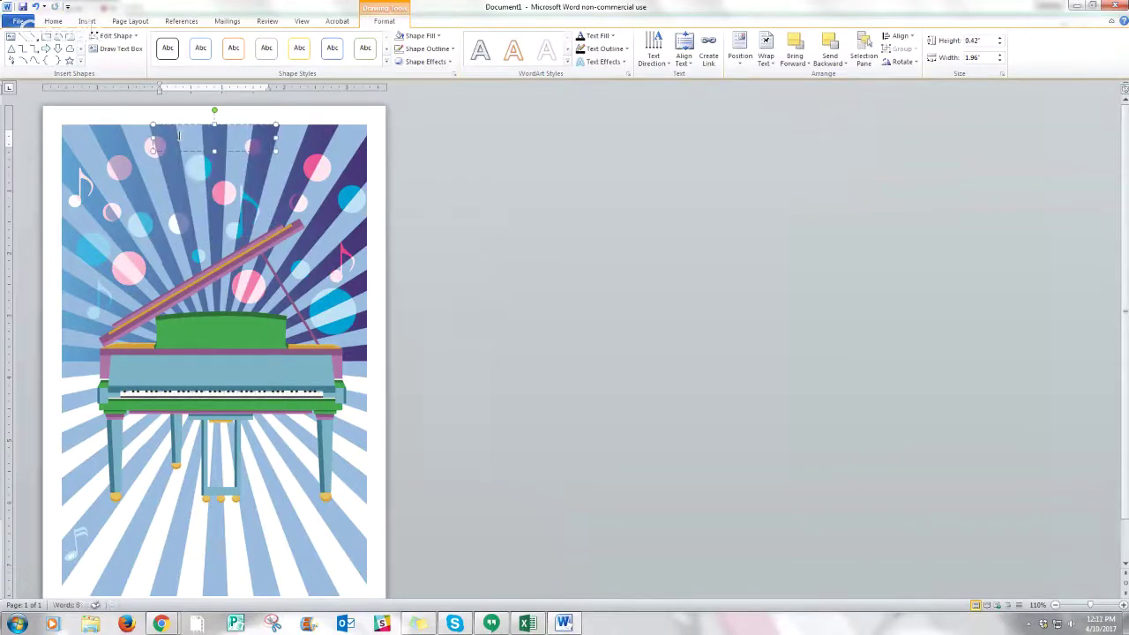
- Type the recital title in the box and set it in the Copasetic font
text(Saring Recital)
triple_click(222, 135)
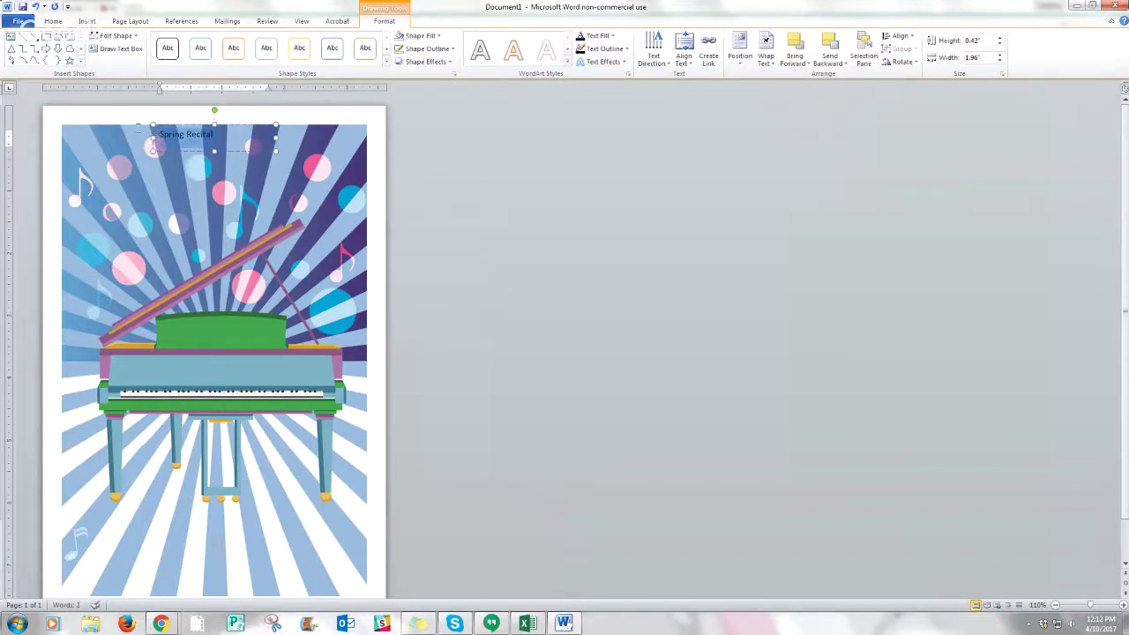
click(53, 21)
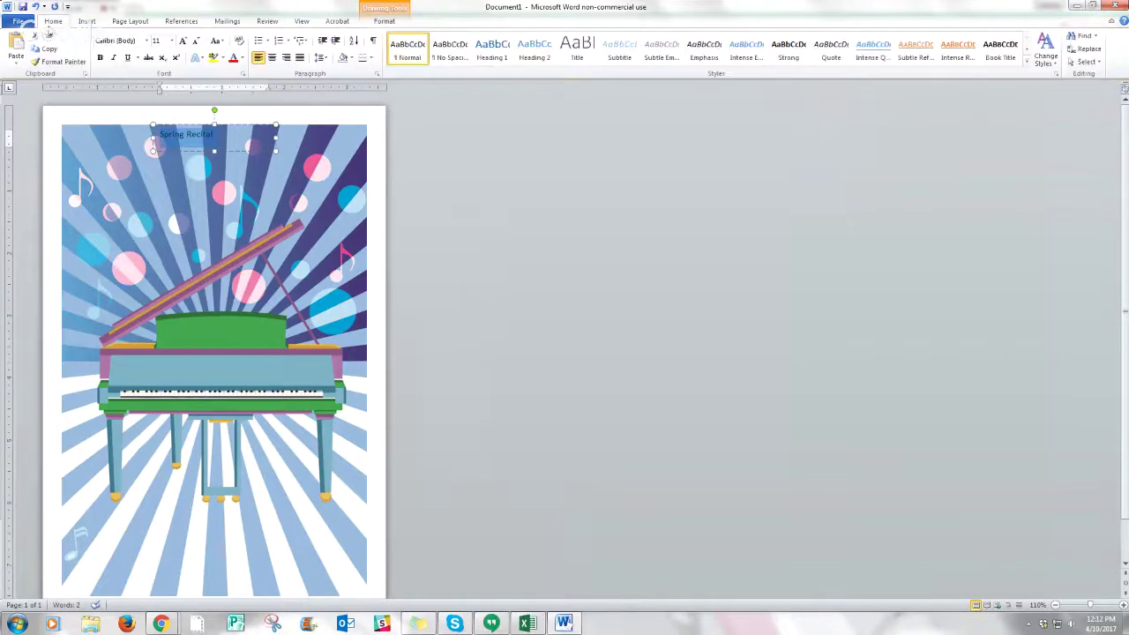
click(147, 42)
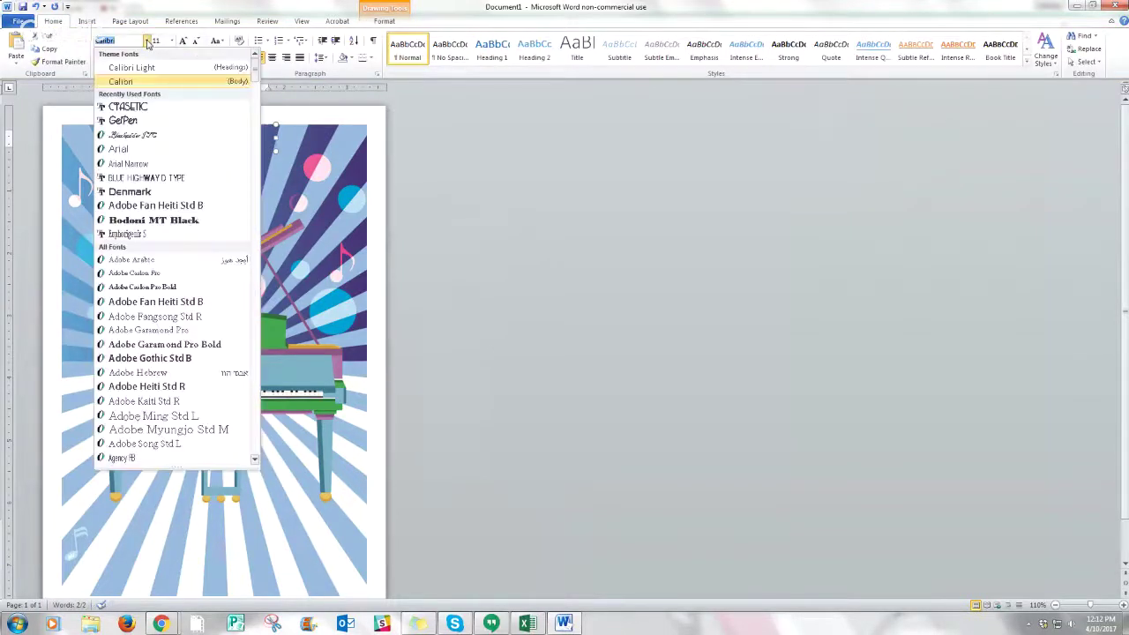
click(144, 108)
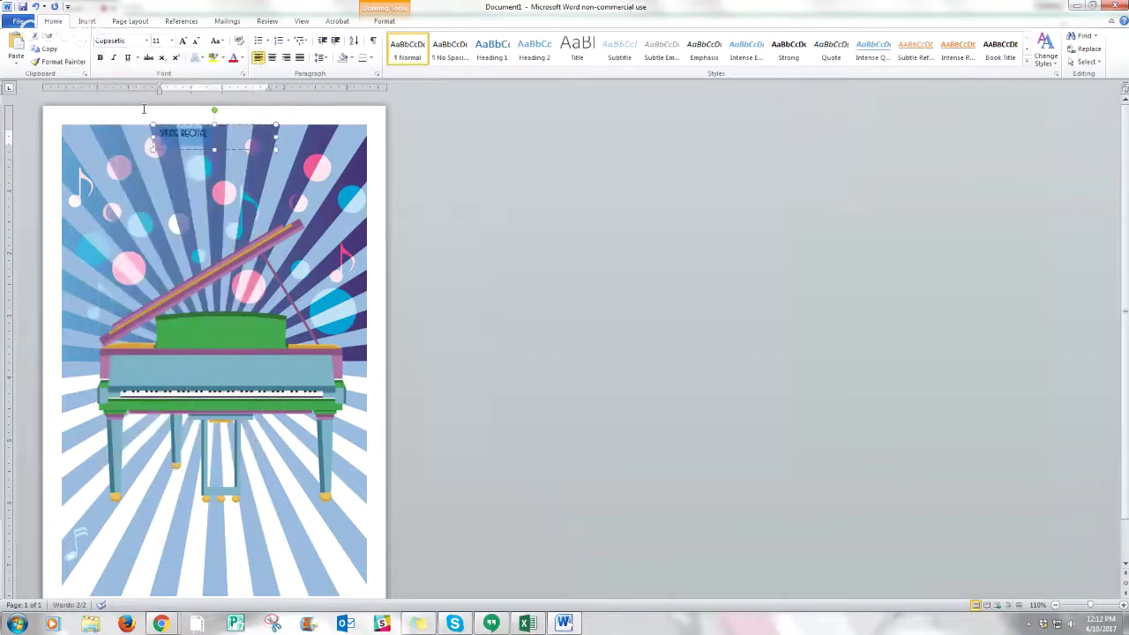
- Make the title centred, 36 pt and white
click(272, 60)
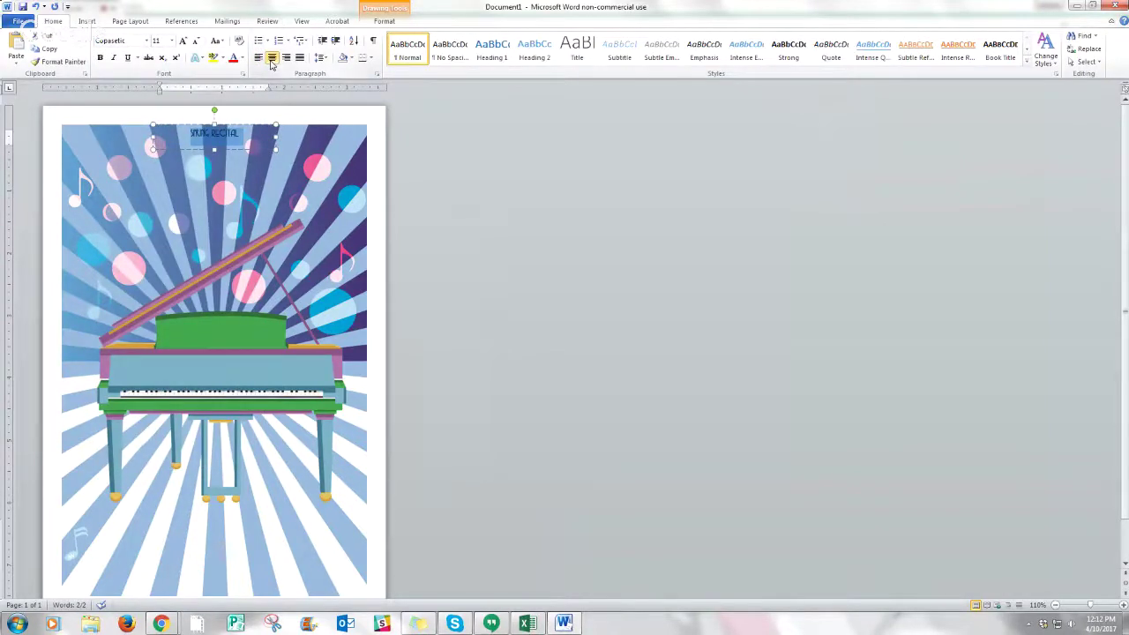
click(170, 42)
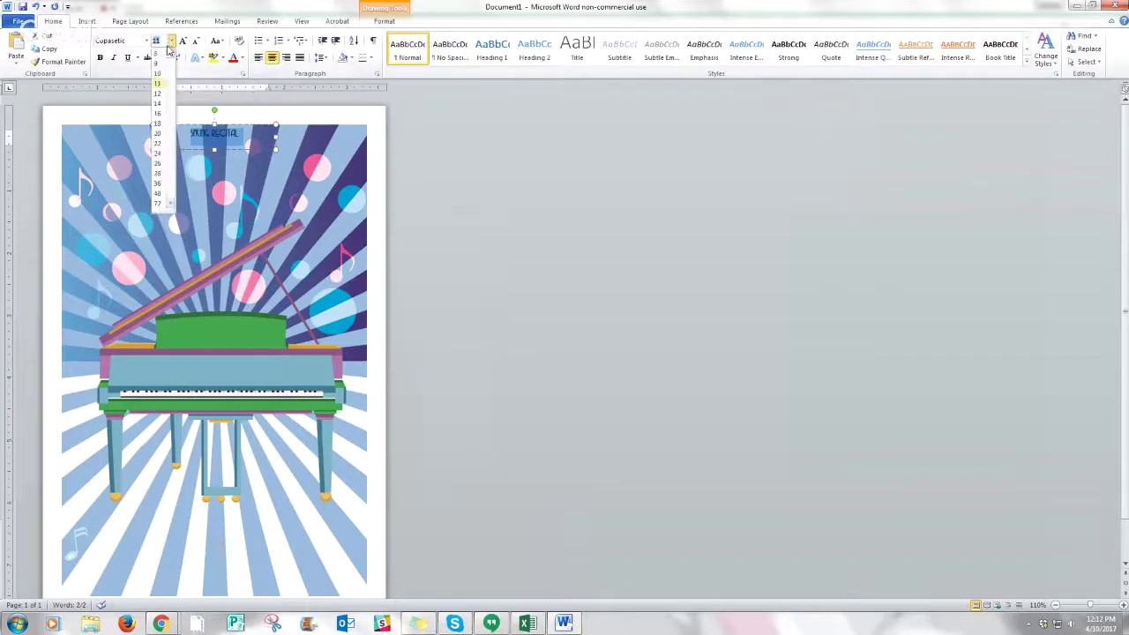
click(155, 191)
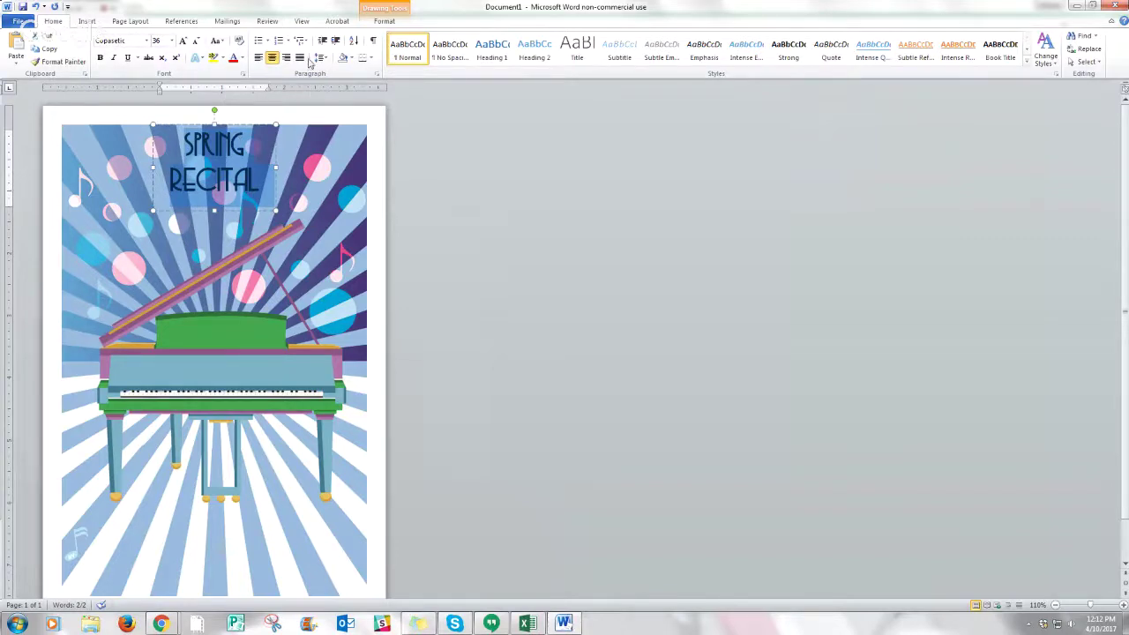
click(240, 59)
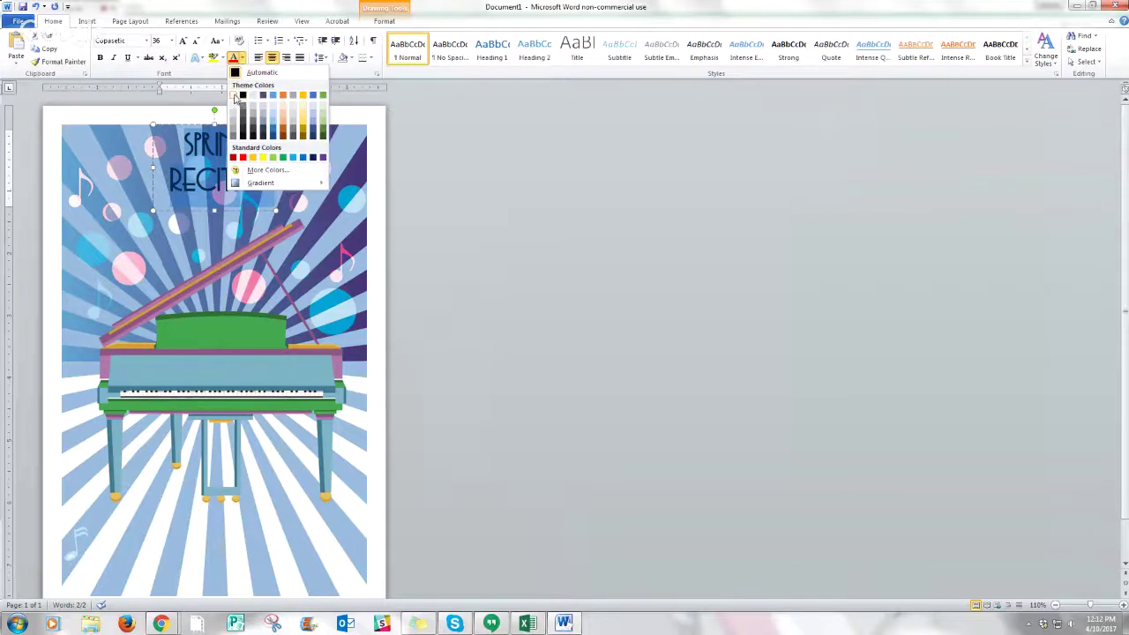
click(237, 98)
- Position the title box over the piano's green music stand
drag(251, 127, 263, 281)
key(Down)
key(Down)
key(Down)
key(Down)
key(Down)
key(Down)
key(Down)
key(Down)
key(Down)
key(Down)
key(Down)
key(Down)
key(Down)
key(Down)
key(Down)
key(Down)
key(Down)
key(Down)
key(Down)
key(Down)
key(Left)
key(Left)
key(Left)
key(Left)
key(Left)
key(Left)
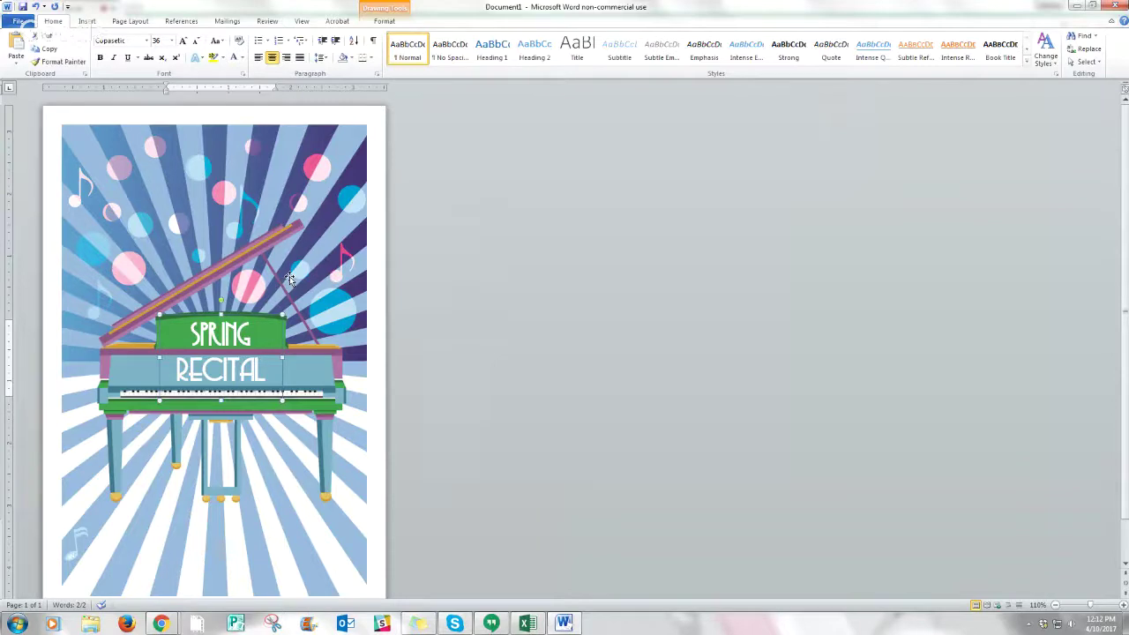
- Browse the Insert tab's text box options without adding a new box
click(88, 23)
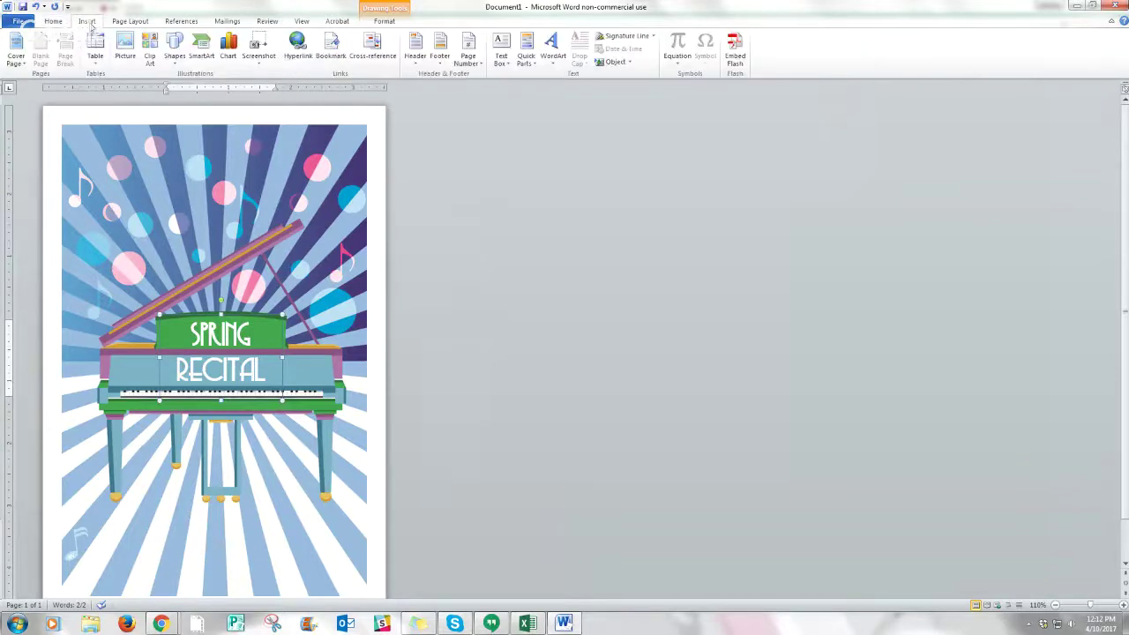
click(501, 53)
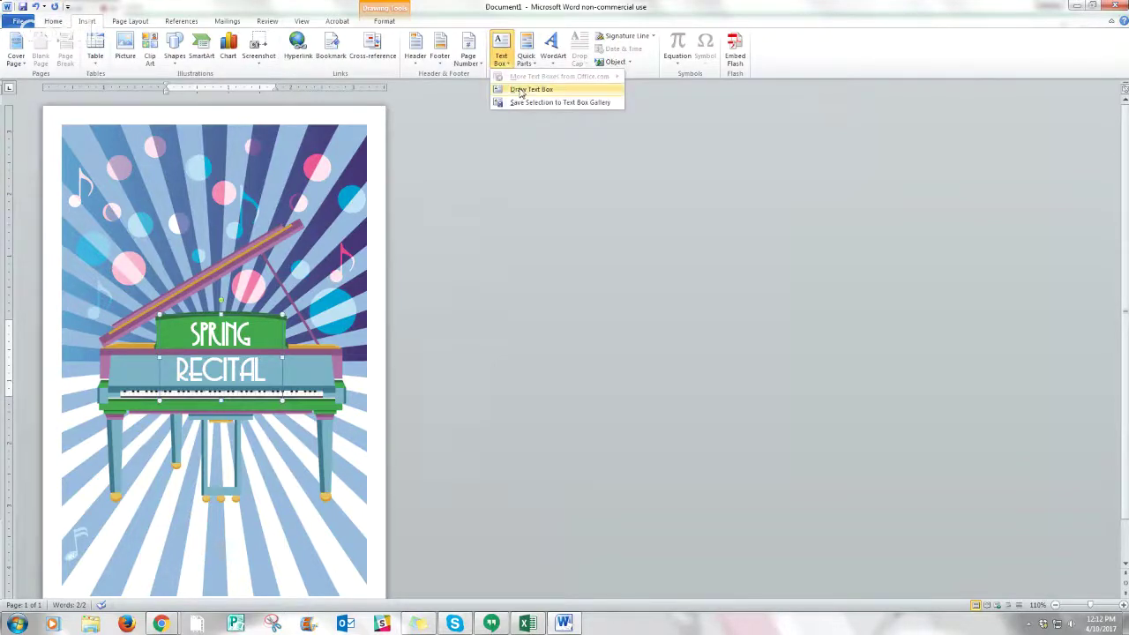
click(505, 60)
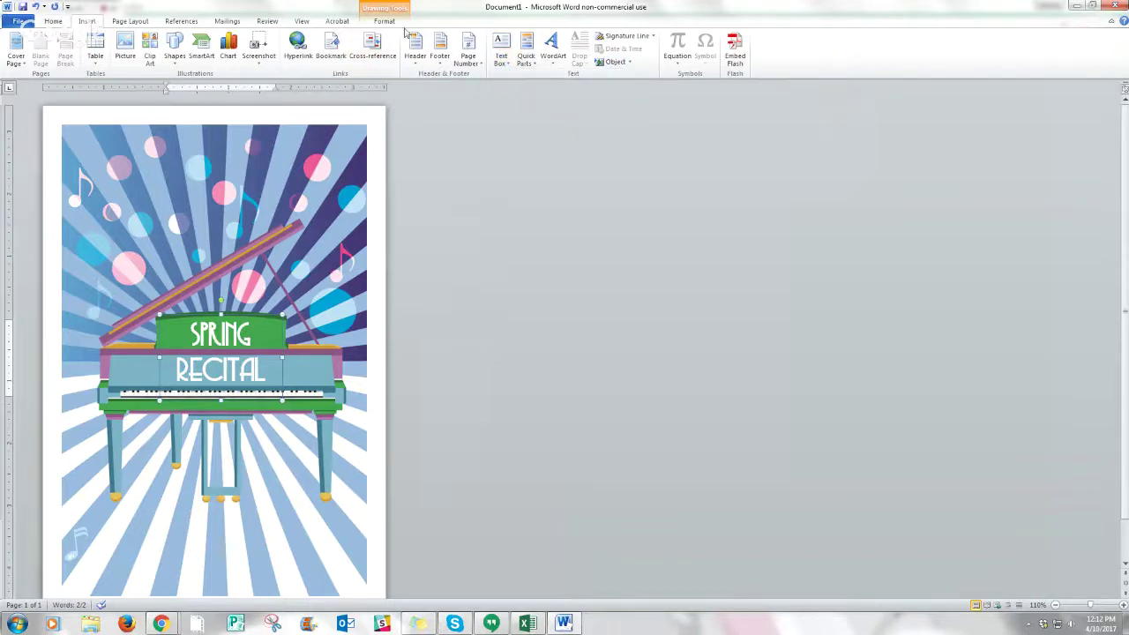
click(504, 55)
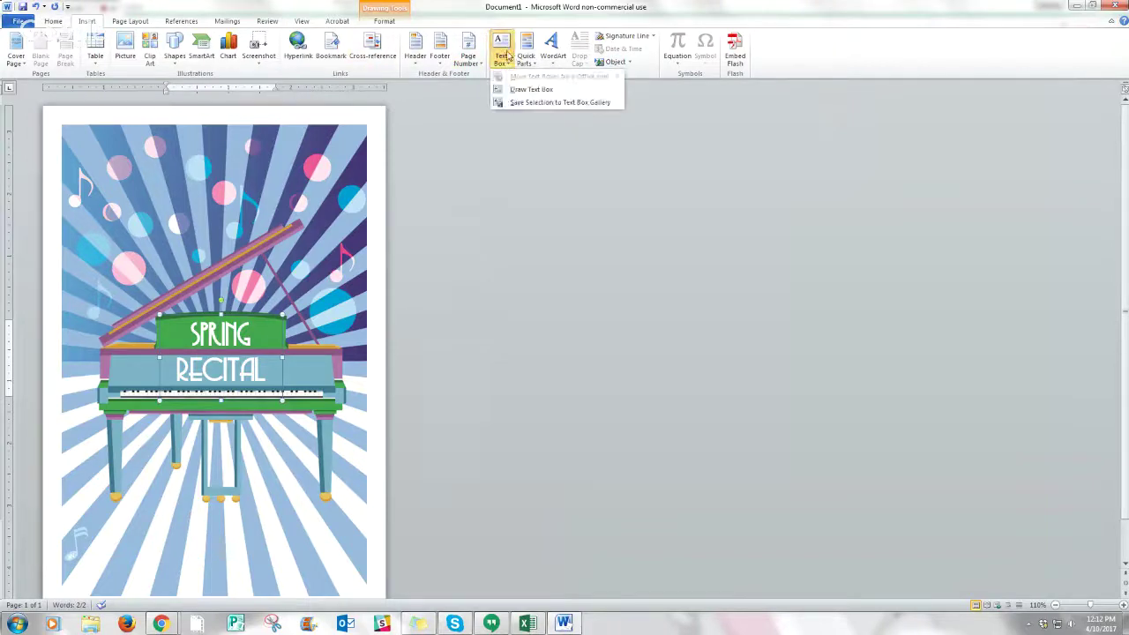
click(533, 139)
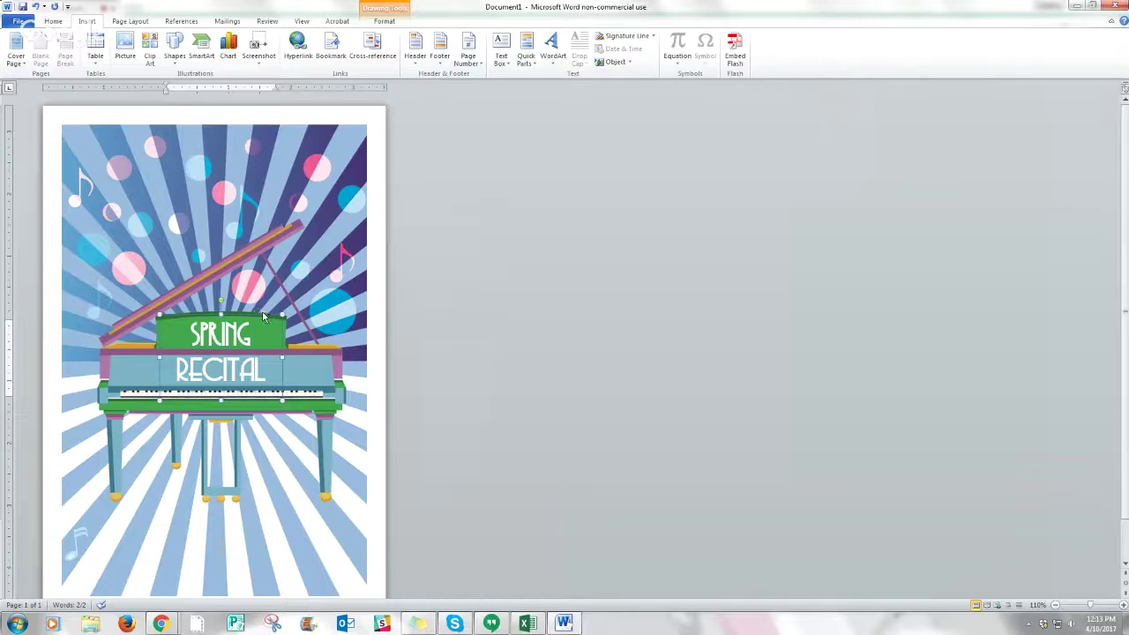
- Paste a copy of the title near the page bottom in 24-pt Copasetic, typing 'PRESENTED BY DR'
key(ctrl+v)
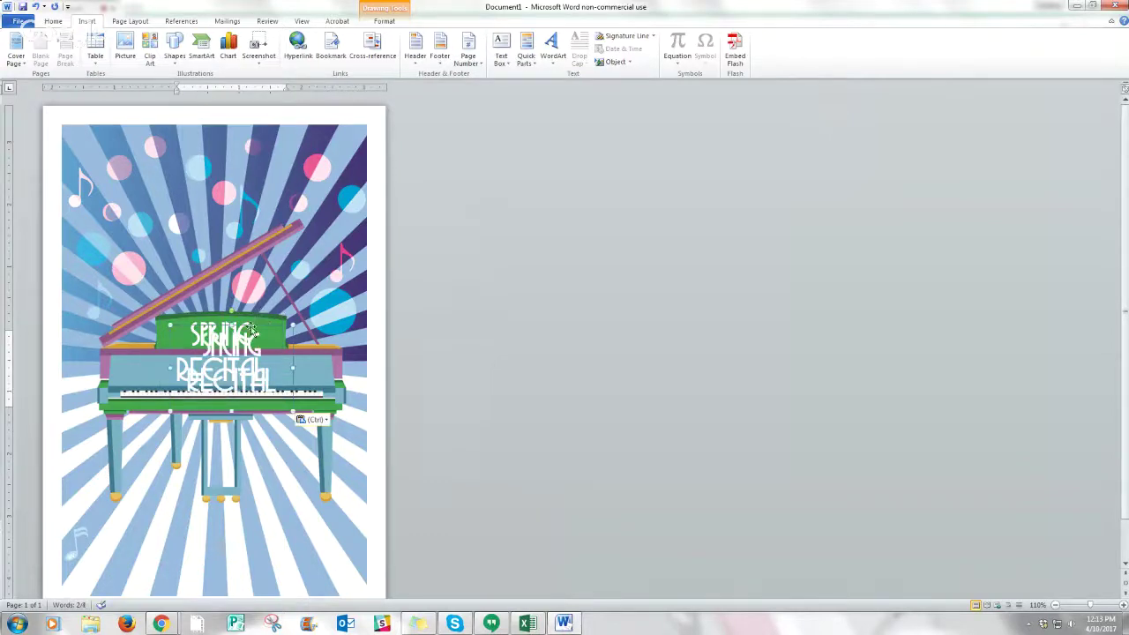
drag(249, 323, 227, 509)
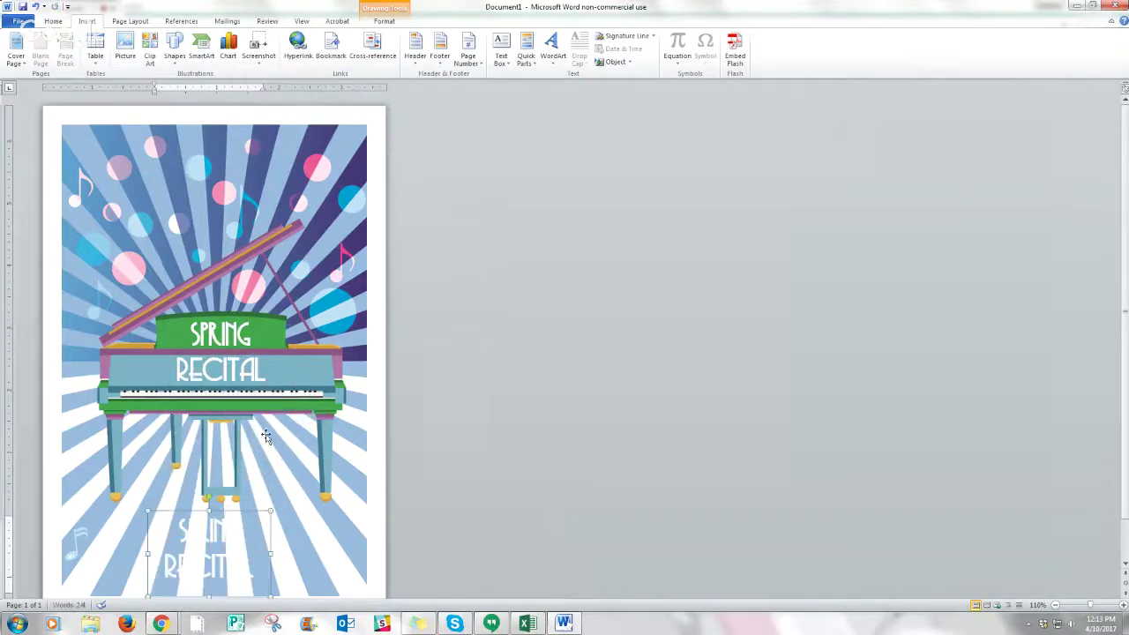
click(53, 21)
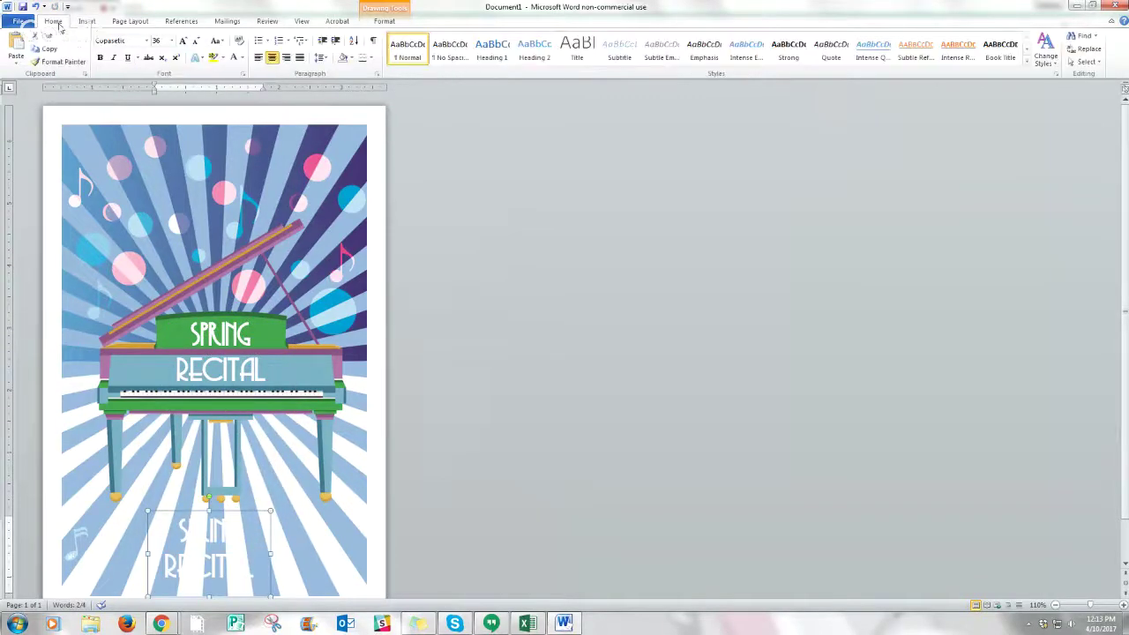
click(146, 42)
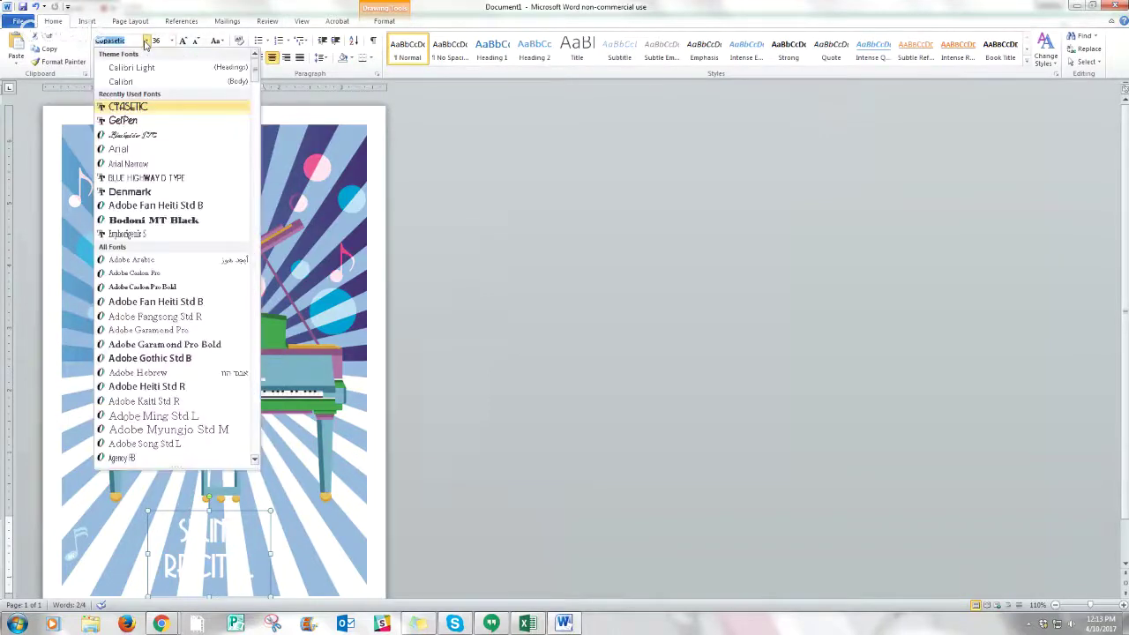
click(128, 109)
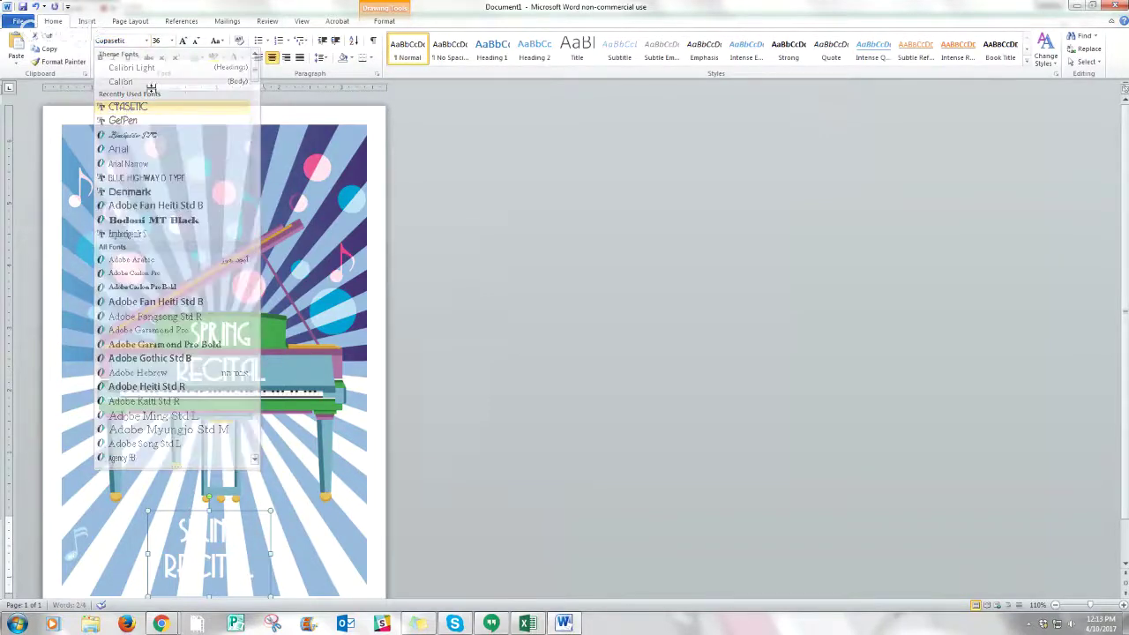
click(171, 41)
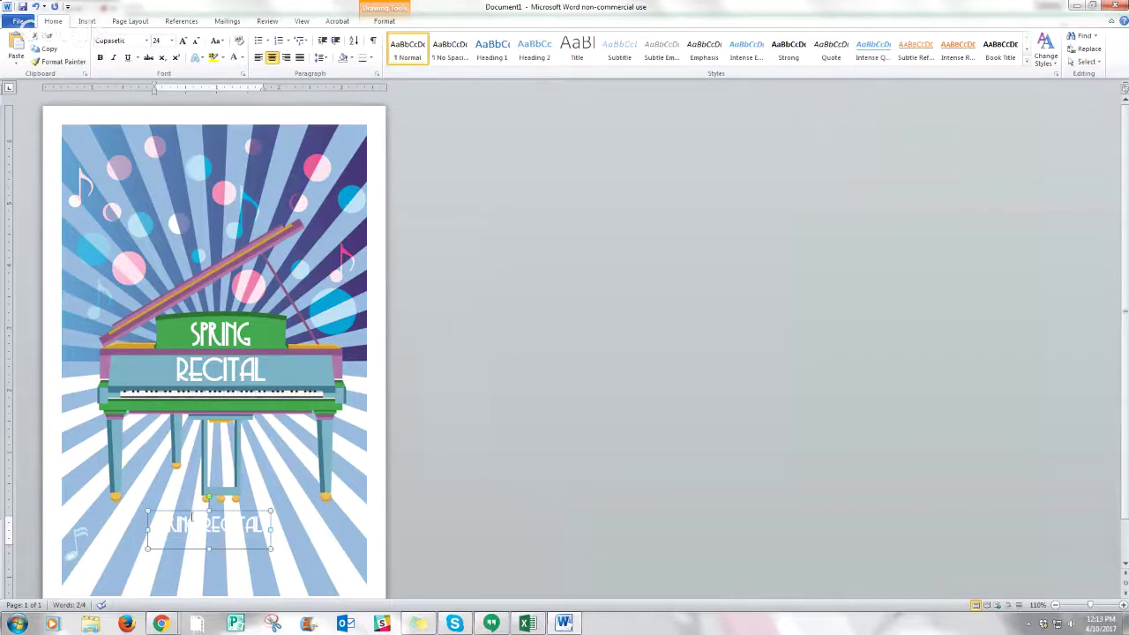
triple_click(161, 524)
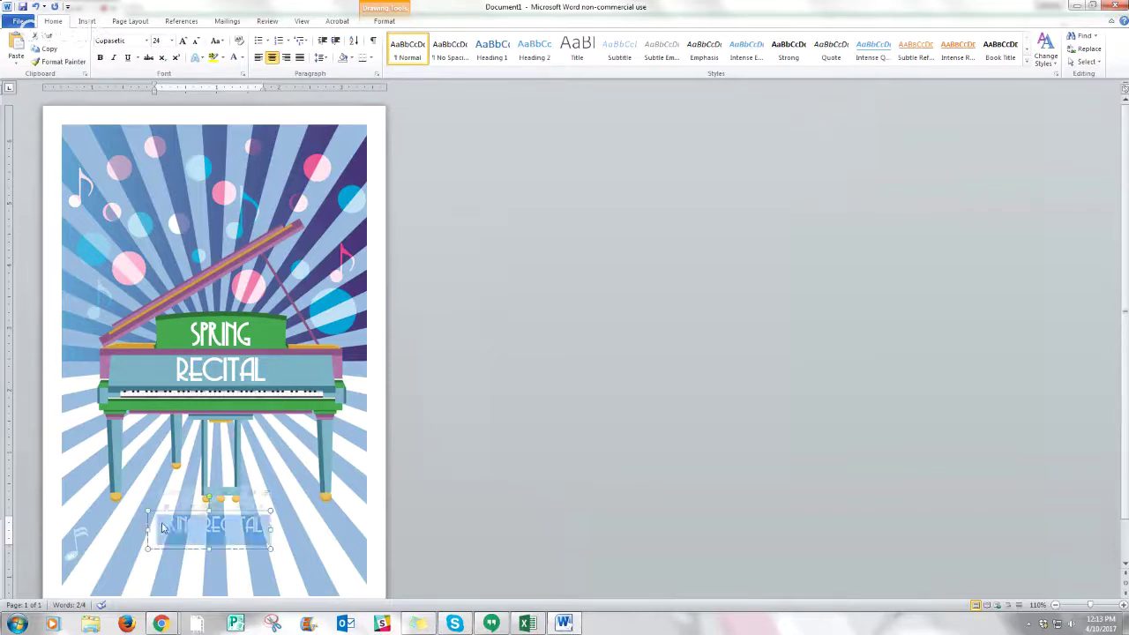
text(PRESEN)
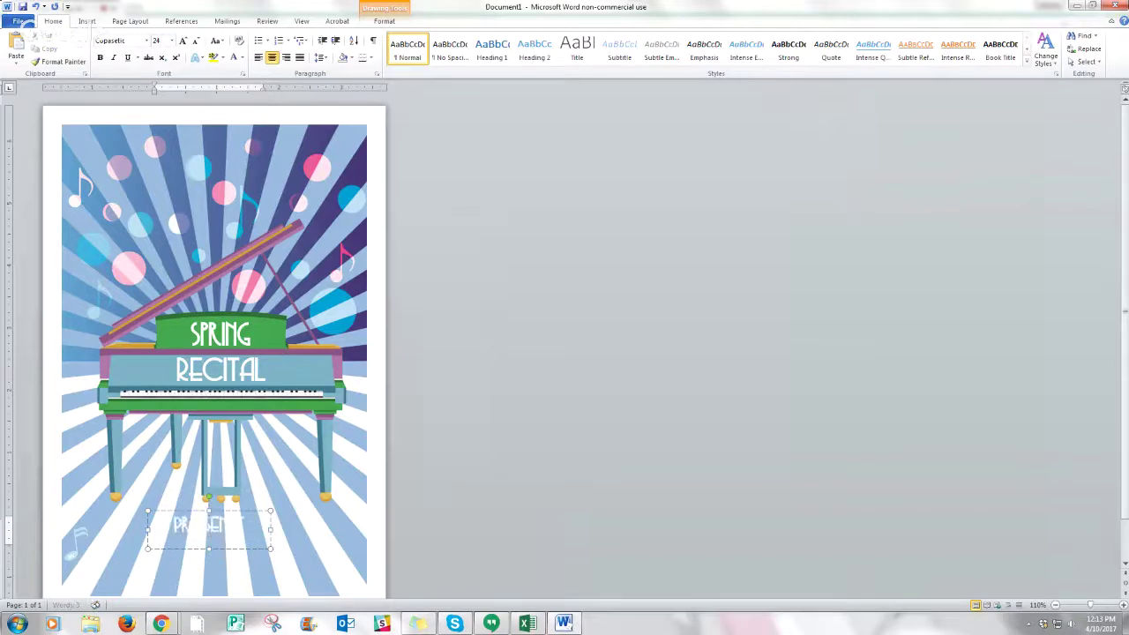
text(TED BY DR)
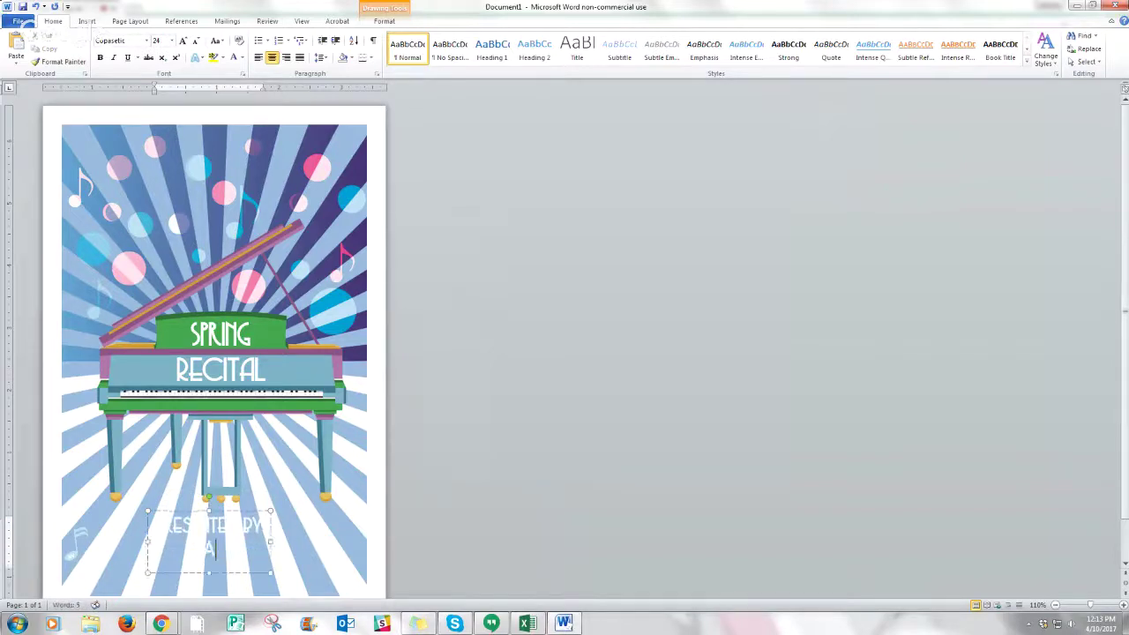
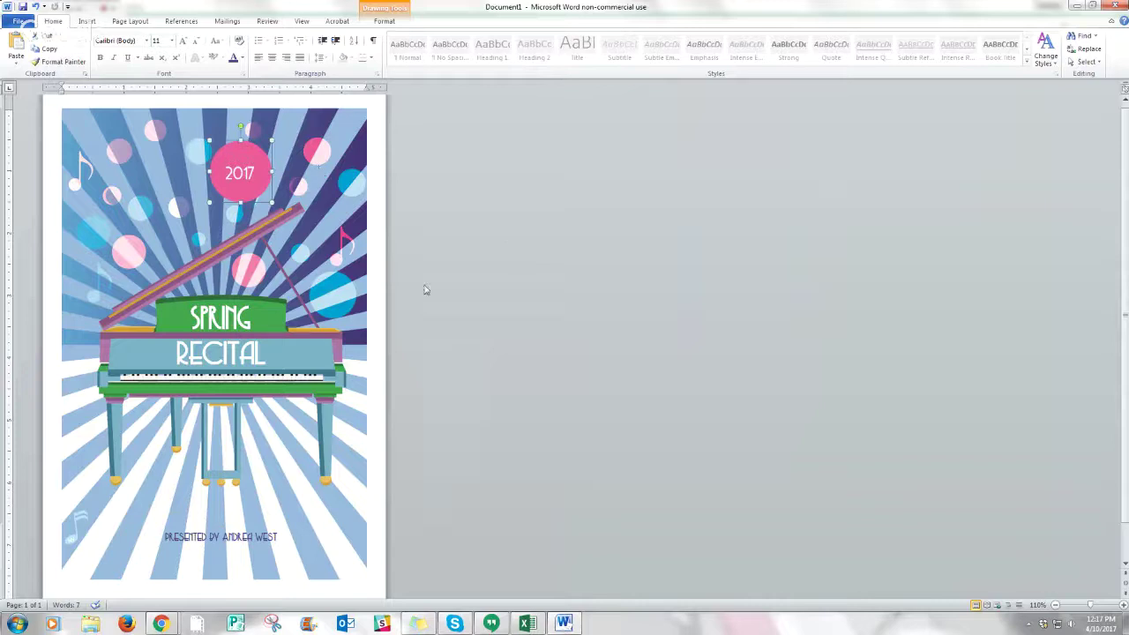
- Deselect the pink 2017 circle so the finished cover has nothing selected
click(369, 584)
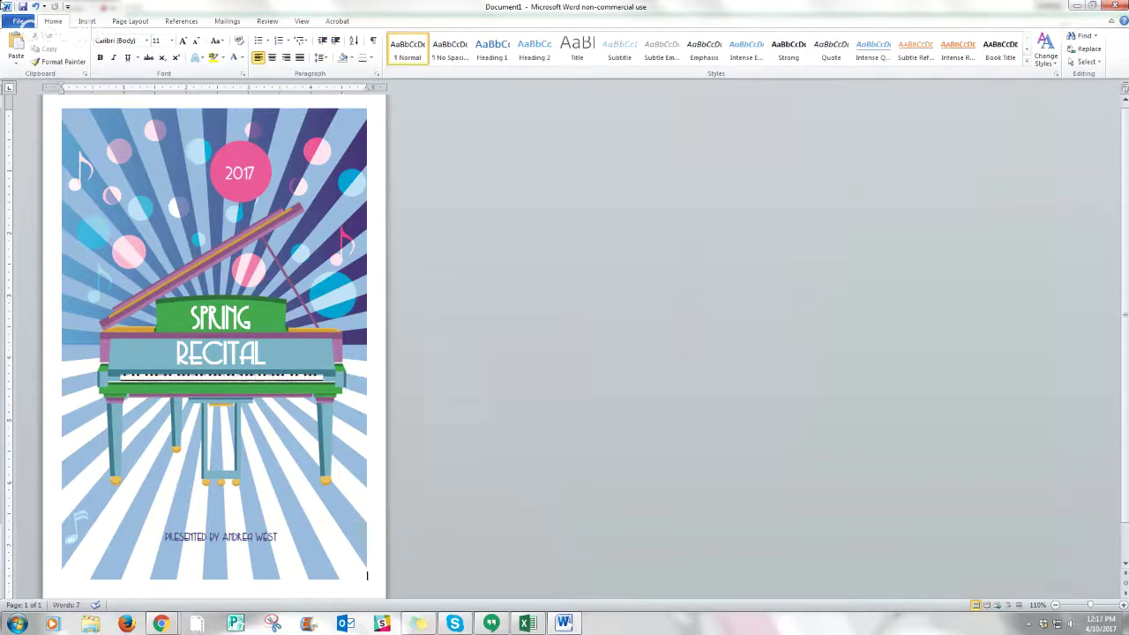
click(87, 22)
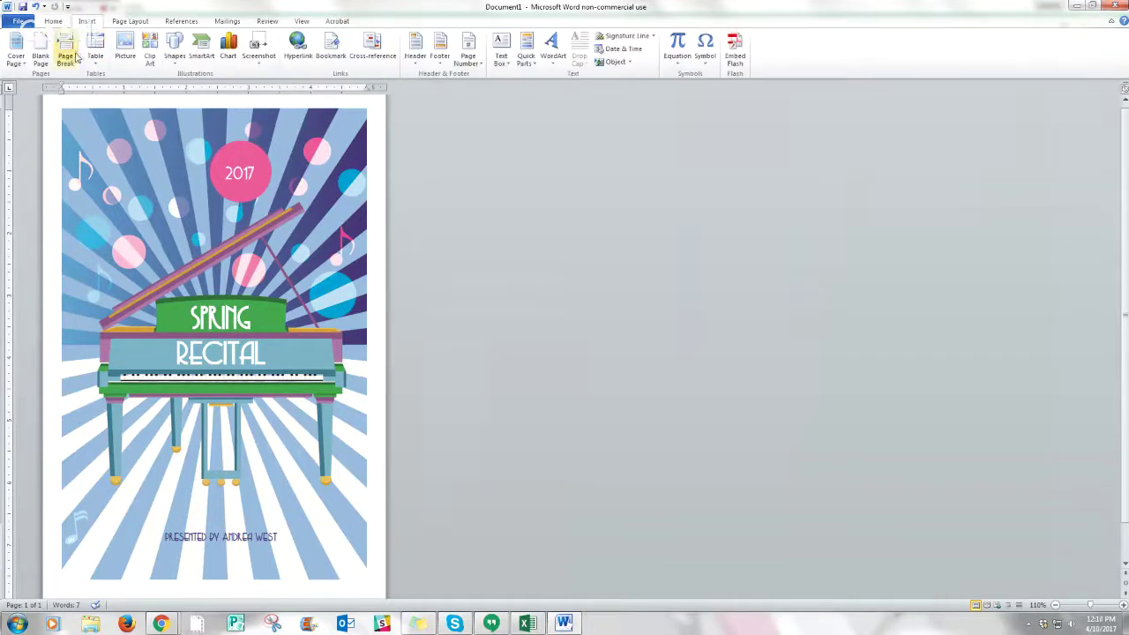
- Add a page break and a centred 'Spring Recital - 2:00' heading in Copasetic 36
click(65, 58)
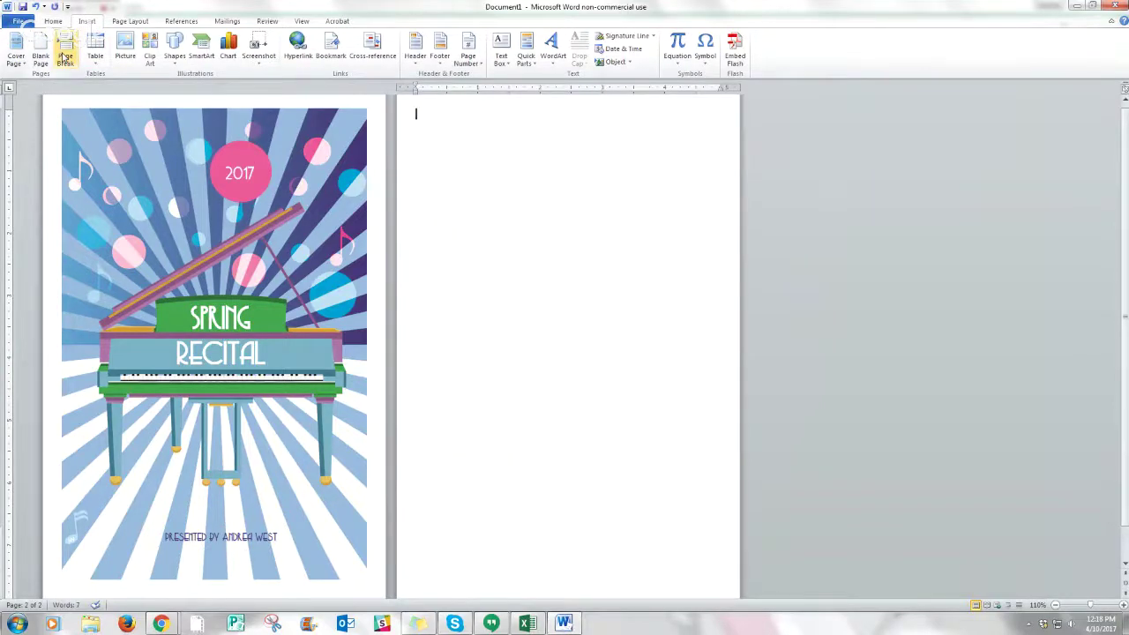
scroll(648, 142, up, 1)
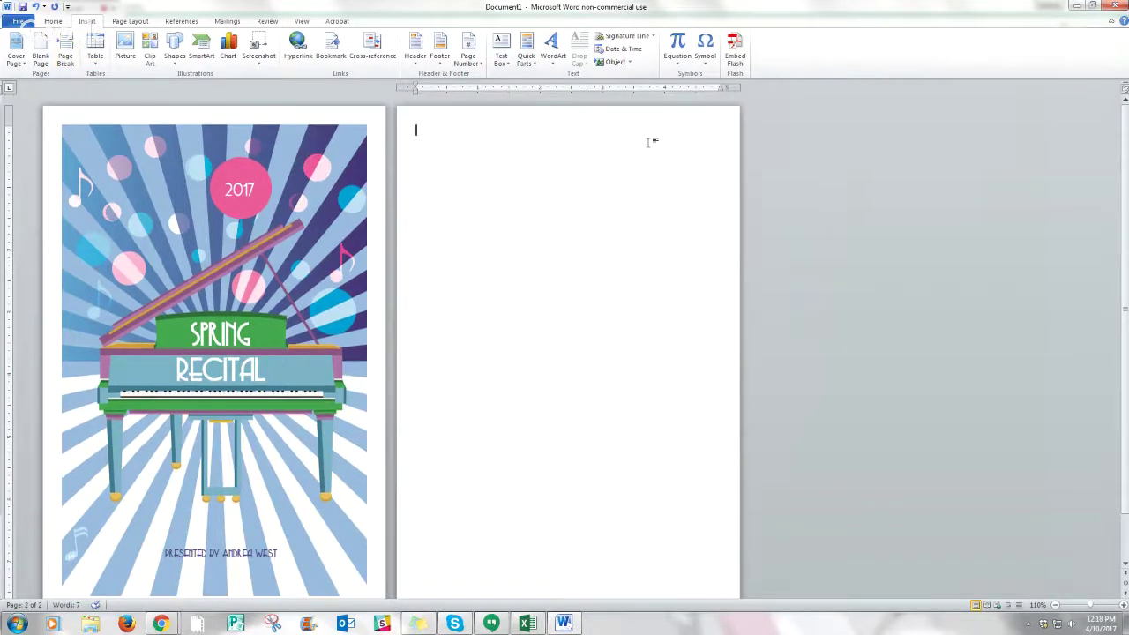
text(Spring)
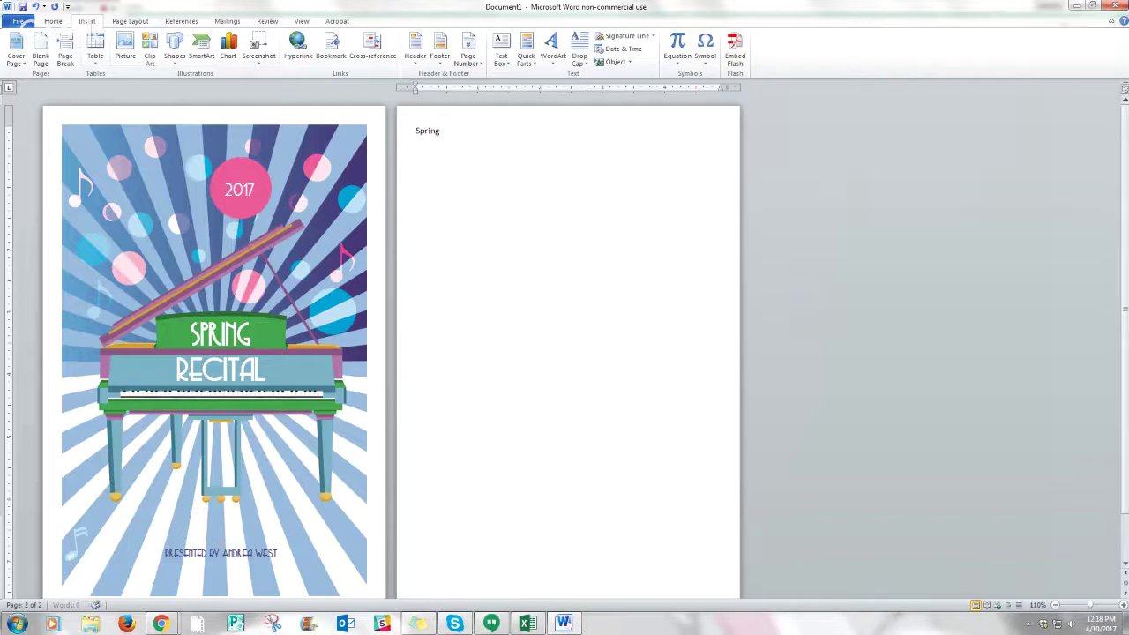
text( Recital - )
text(2:00)
drag(500, 131, 415, 130)
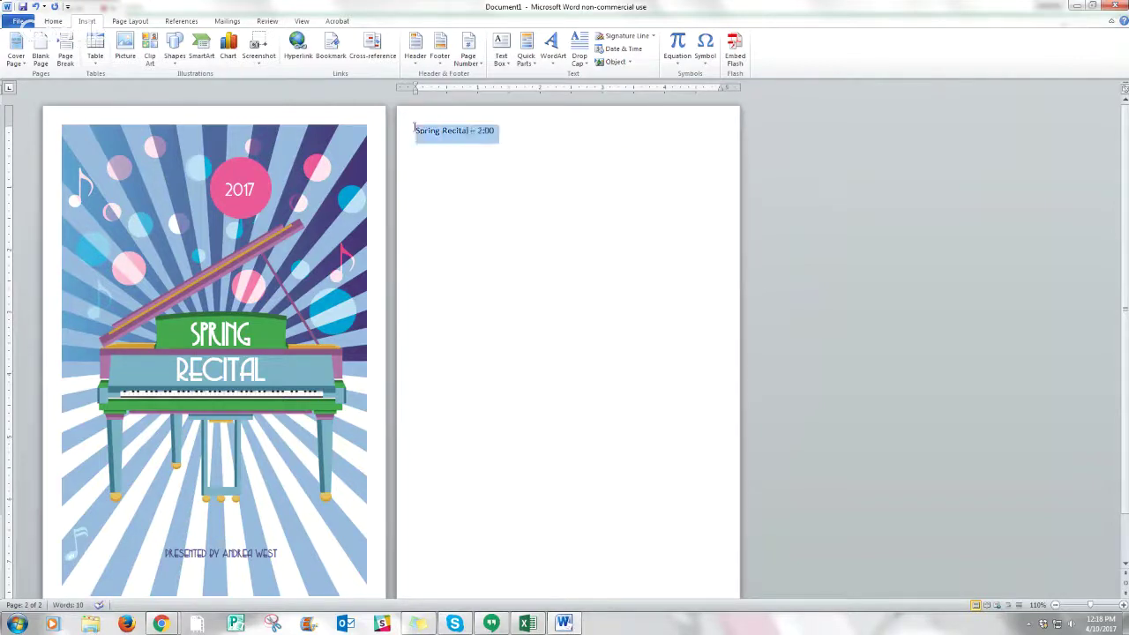
click(53, 20)
click(146, 42)
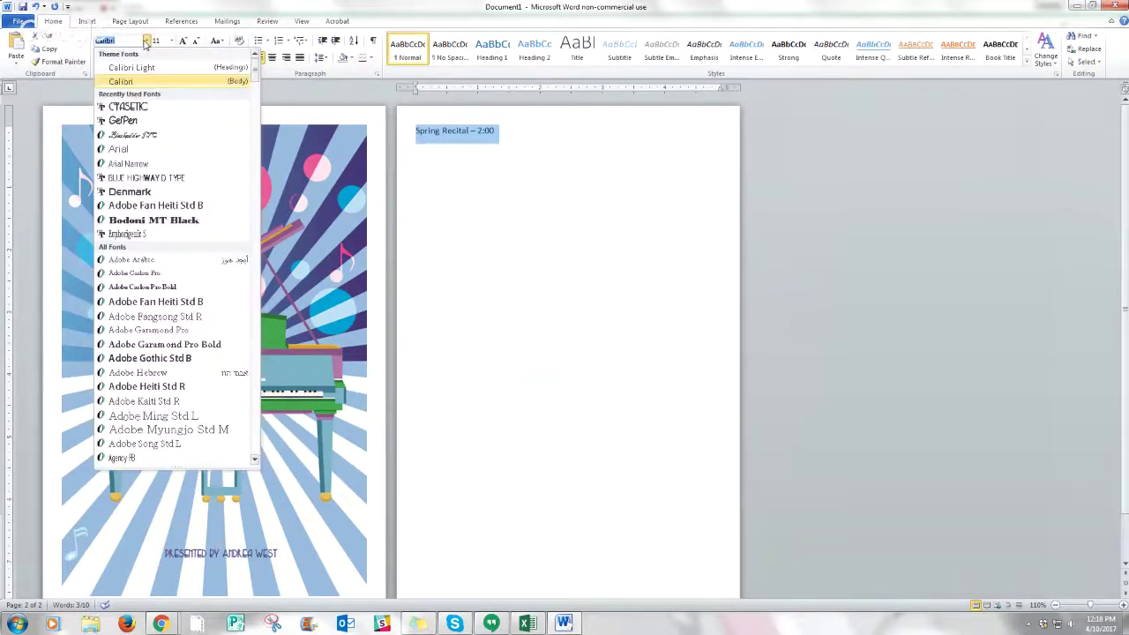
click(129, 107)
click(271, 58)
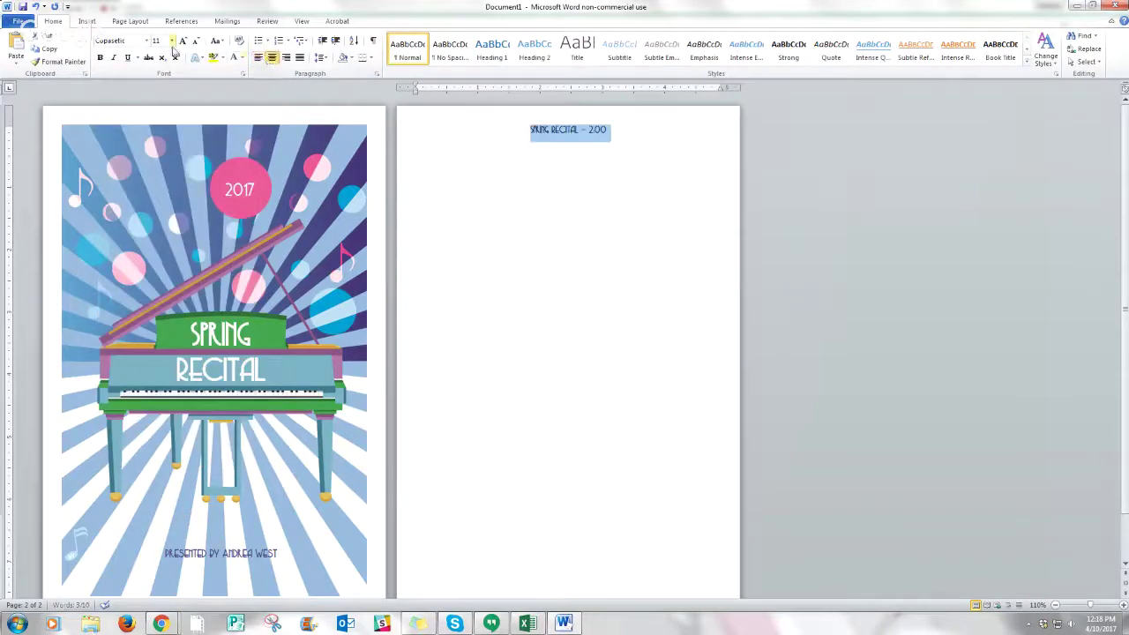
click(170, 42)
click(157, 187)
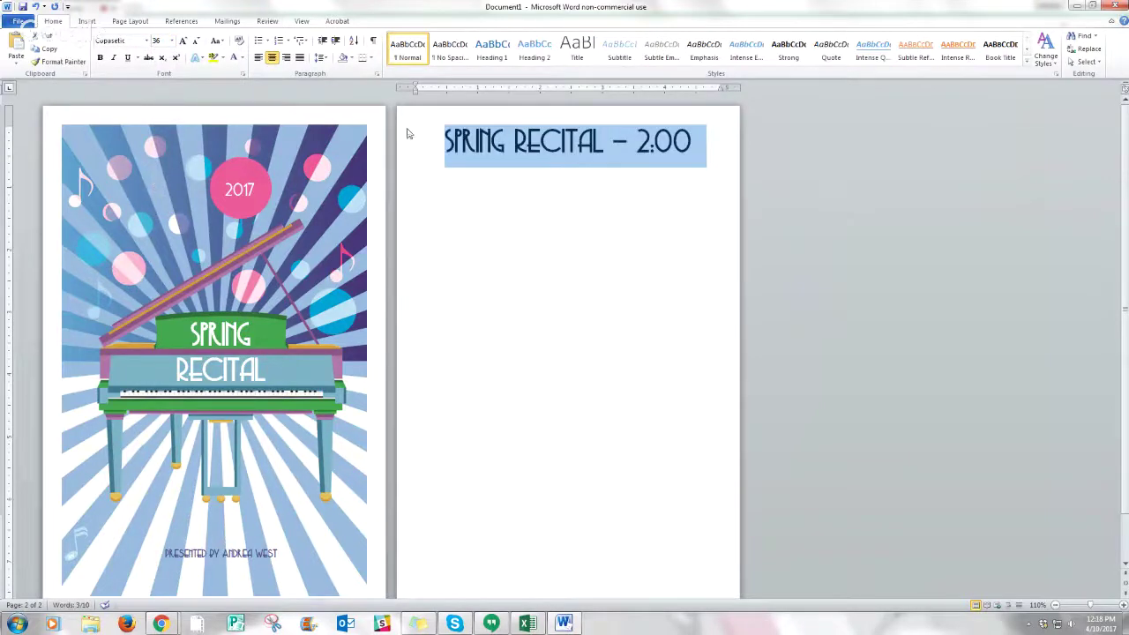
- Add a left-aligned Arial 11 line below the heading
click(693, 143)
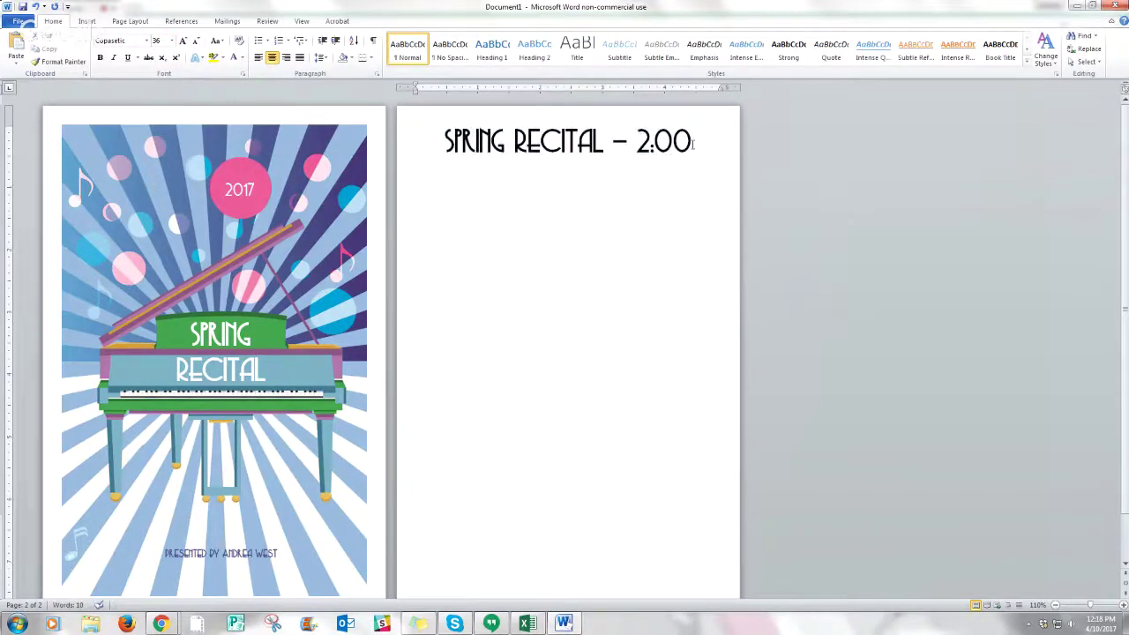
key(Return)
click(258, 58)
click(146, 41)
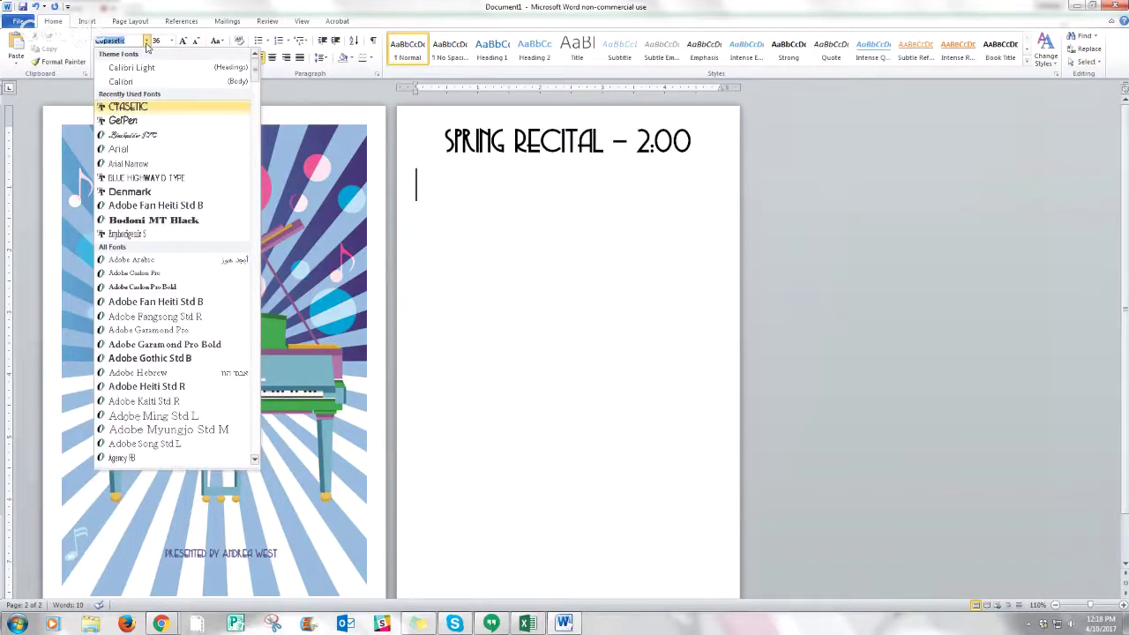
click(129, 149)
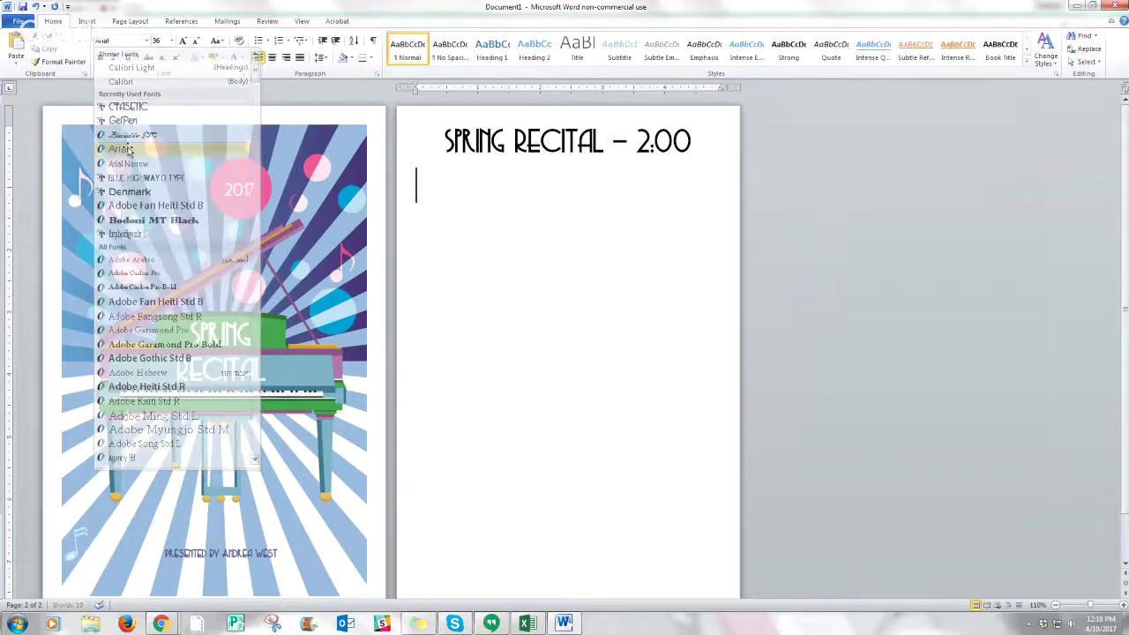
click(171, 42)
click(159, 93)
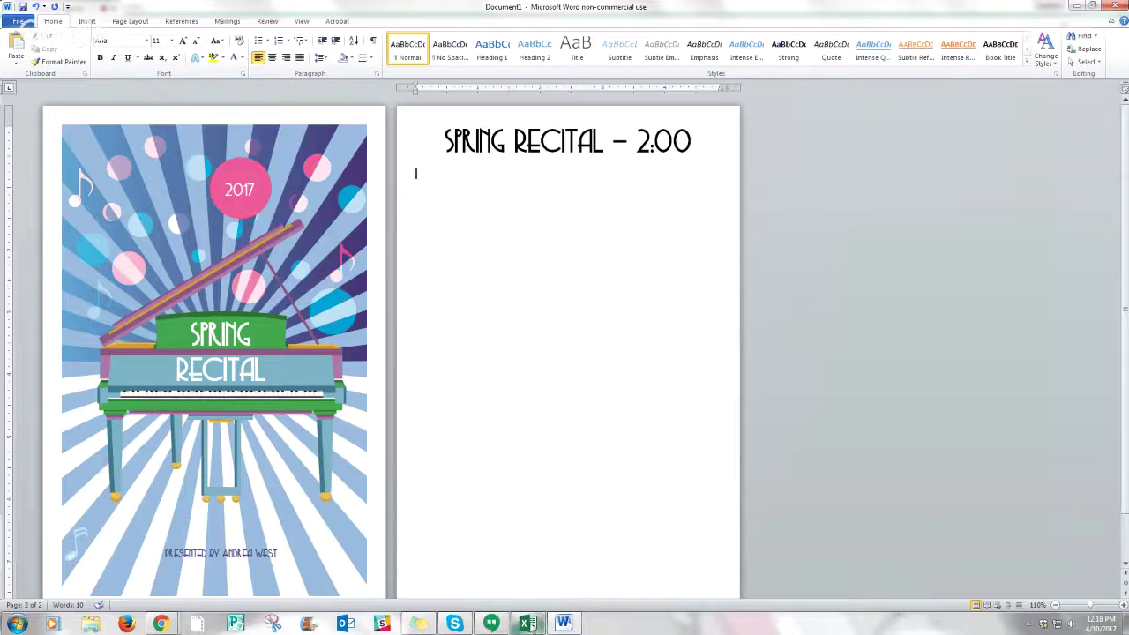
- Look through the Recital Assignments workbook and its 130 sheet's performer and piece entries
mouse_move(530, 623)
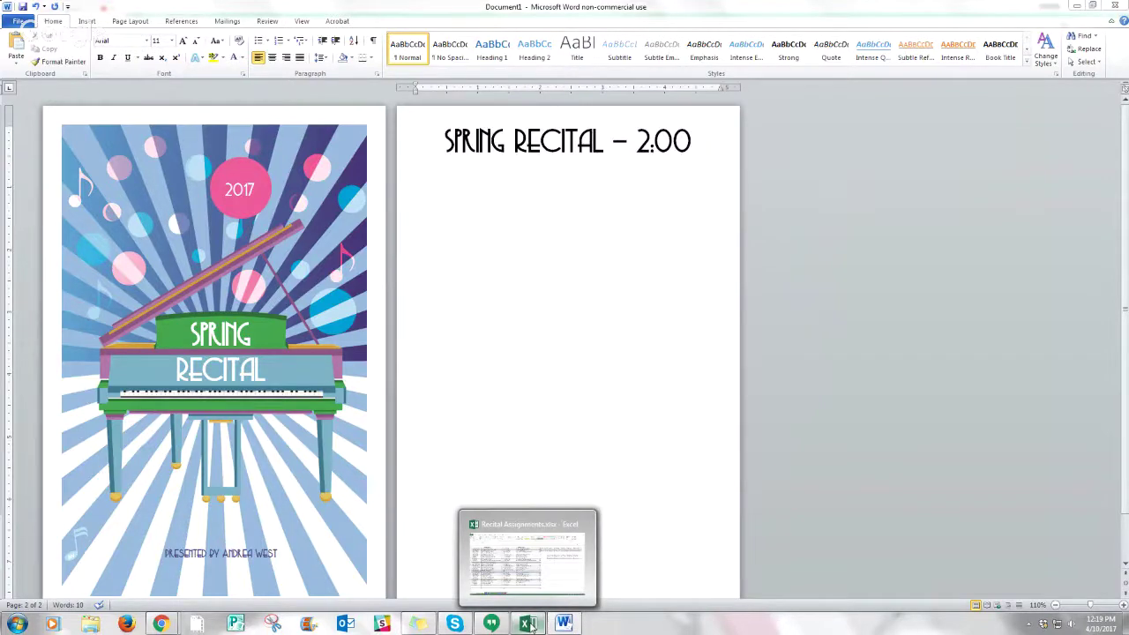
click(530, 622)
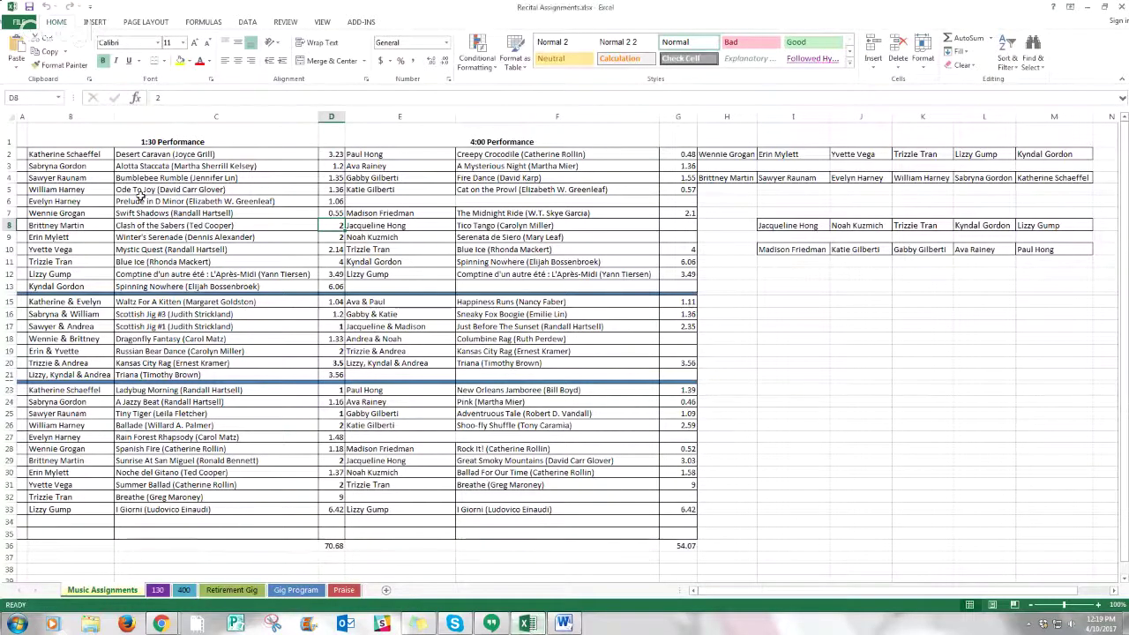
click(119, 203)
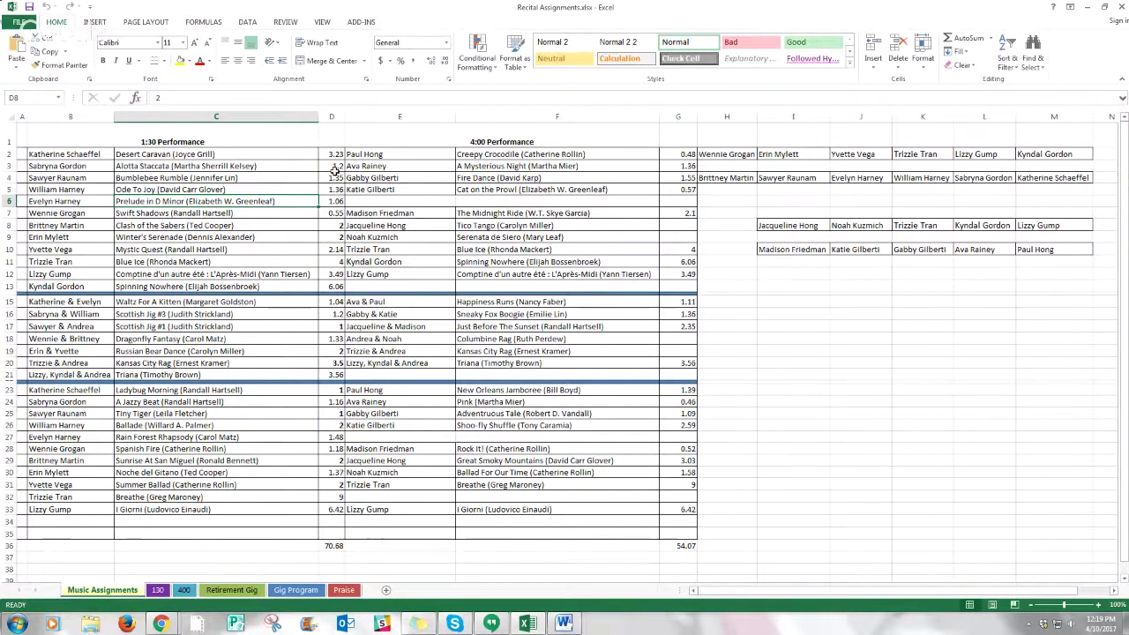
click(158, 591)
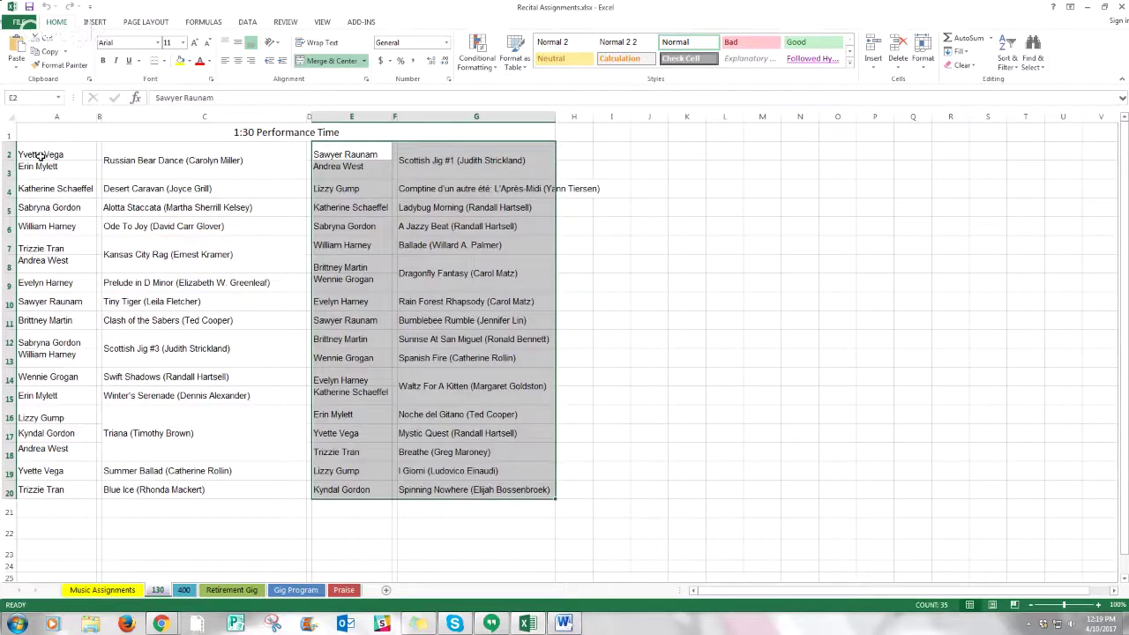
click(124, 160)
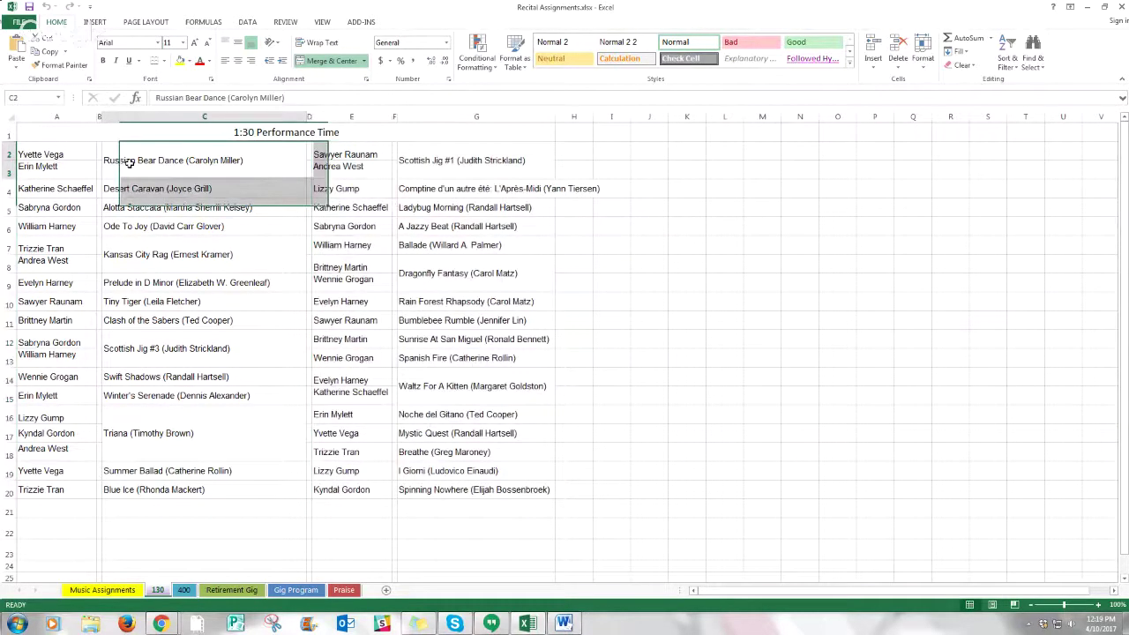
click(57, 284)
click(147, 281)
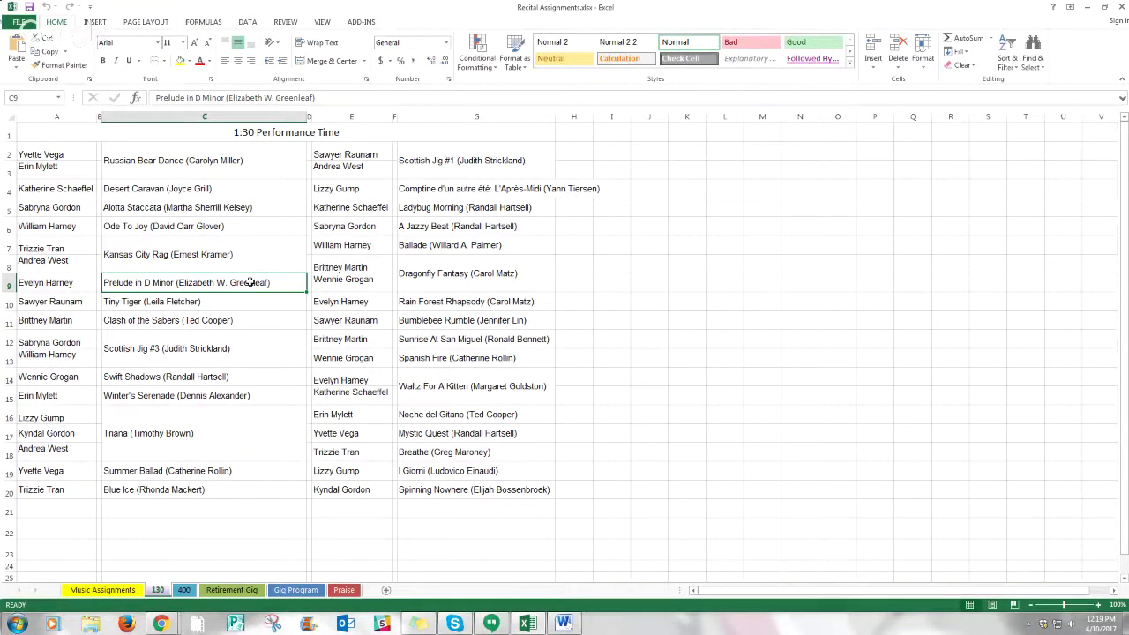
click(69, 301)
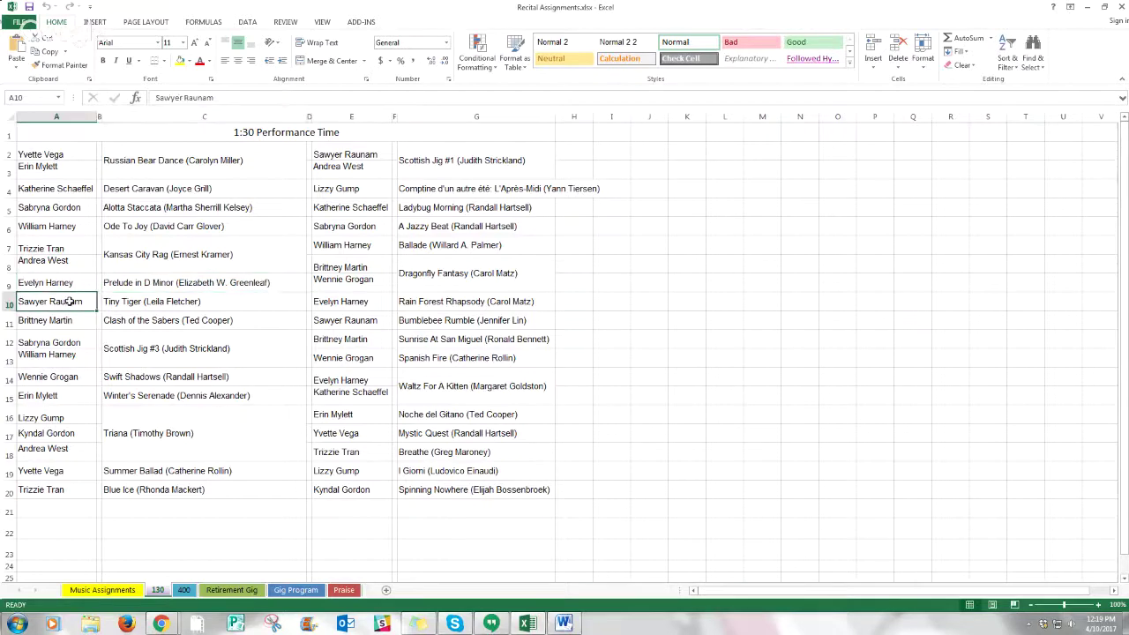
drag(69, 302, 115, 300)
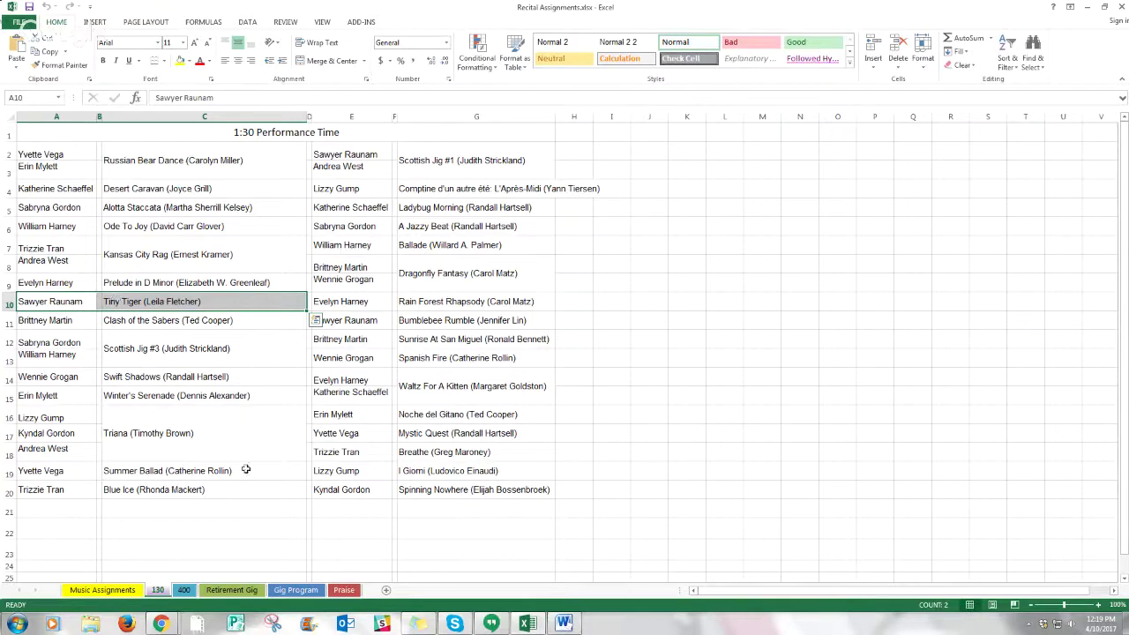
click(604, 284)
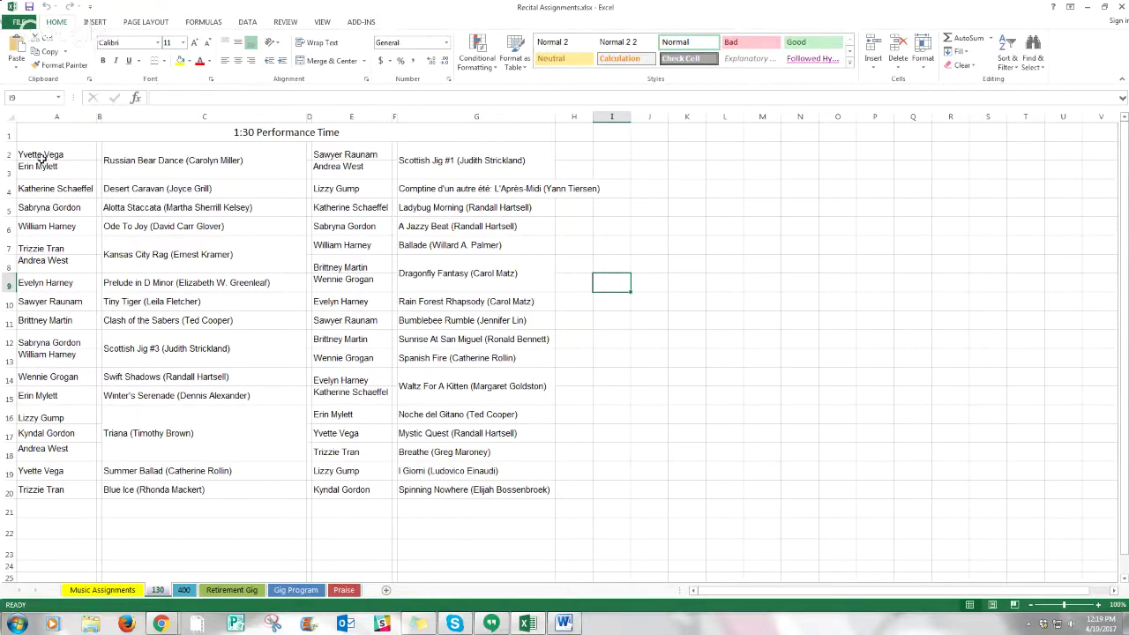
- Copy the 1:30 performer and piece table from A2 and return to Word
drag(41, 155, 254, 491)
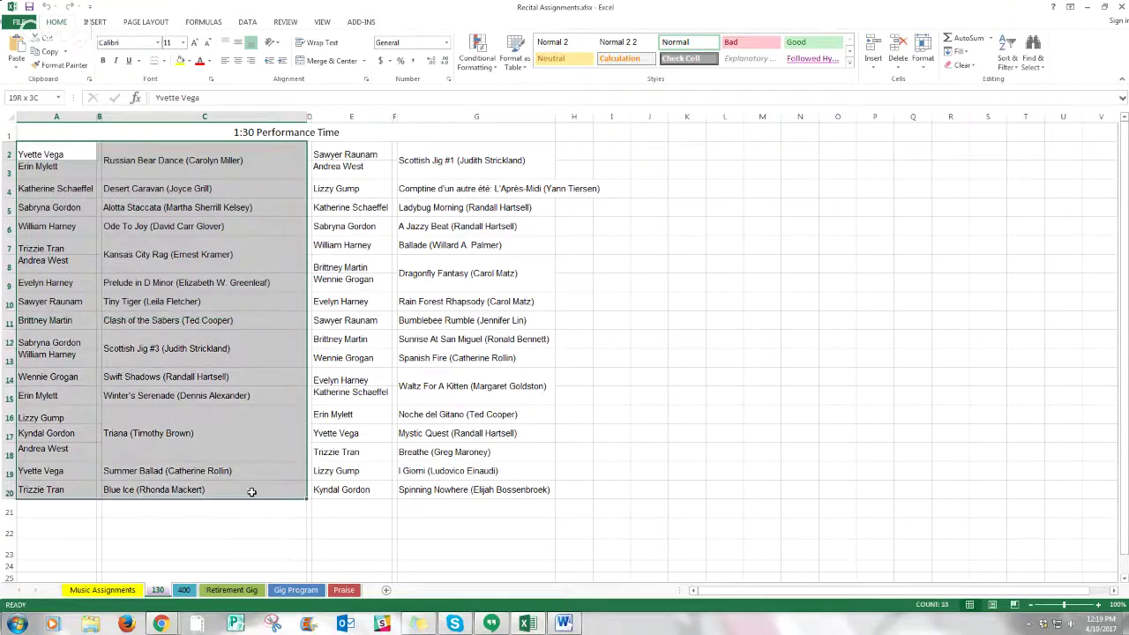
key(ctrl+c)
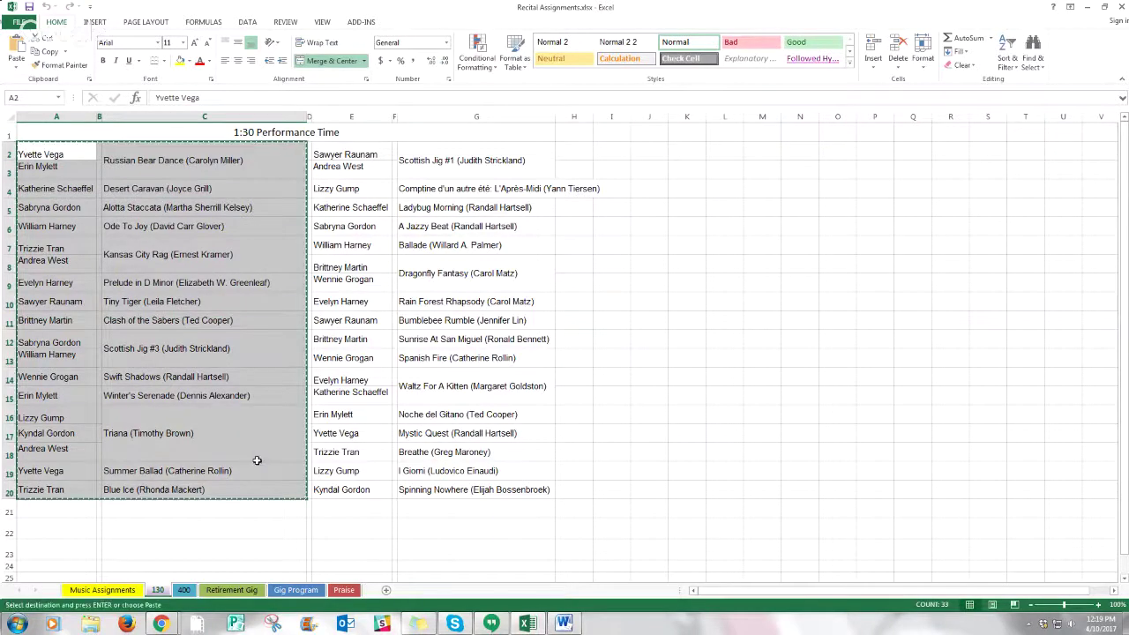
click(565, 624)
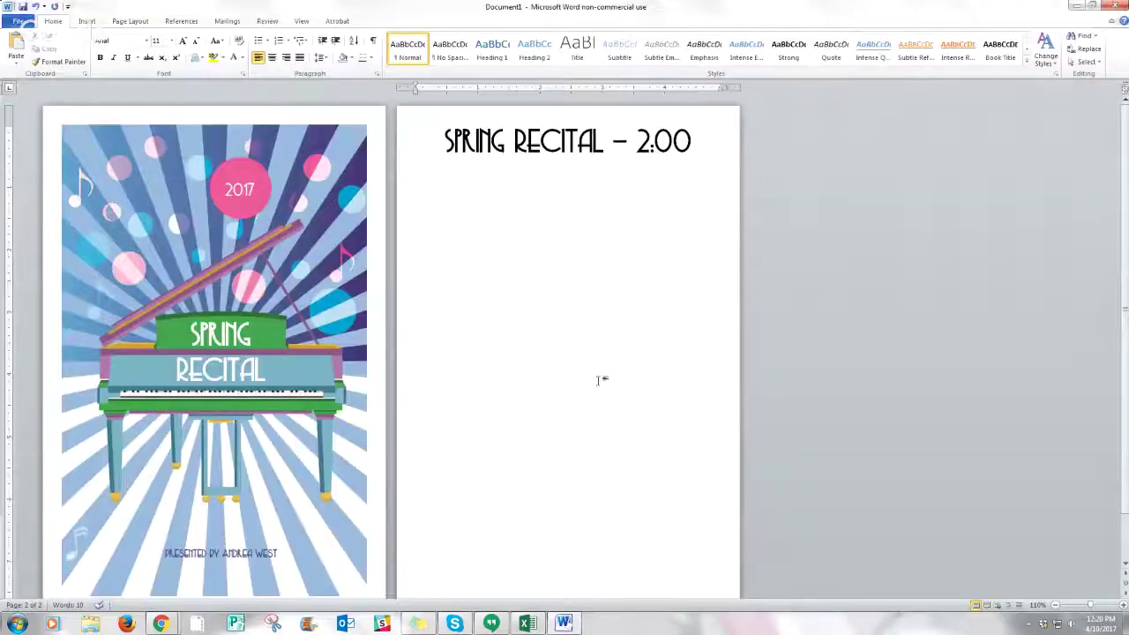
- Paste the performer table under the heading, narrow its name column, and add a page break
key(ctrl+v)
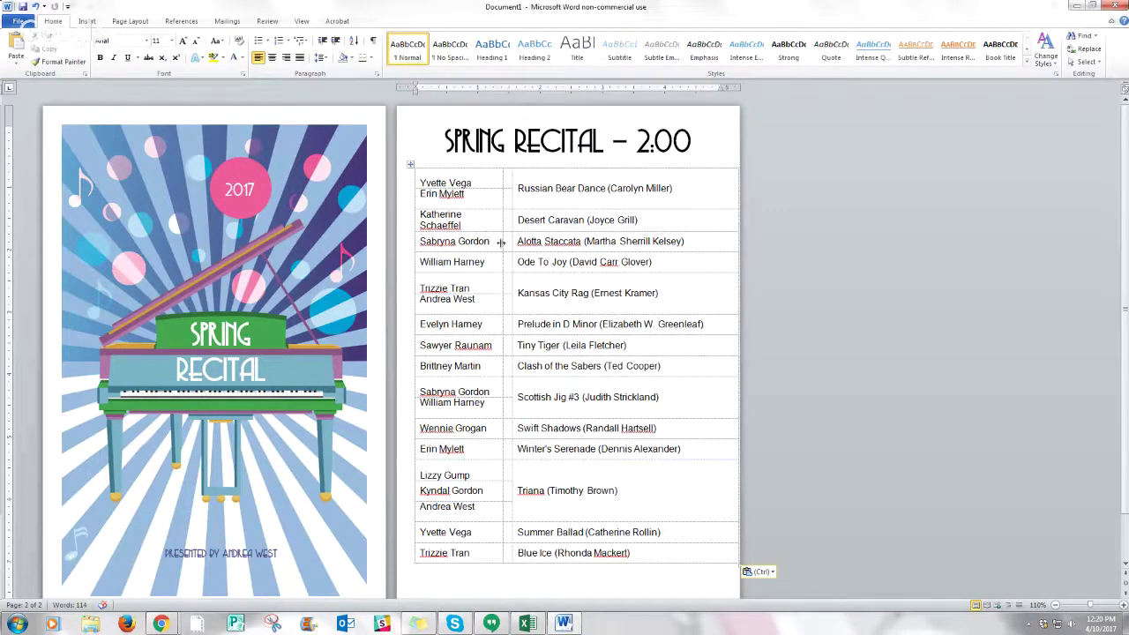
drag(500, 241, 526, 244)
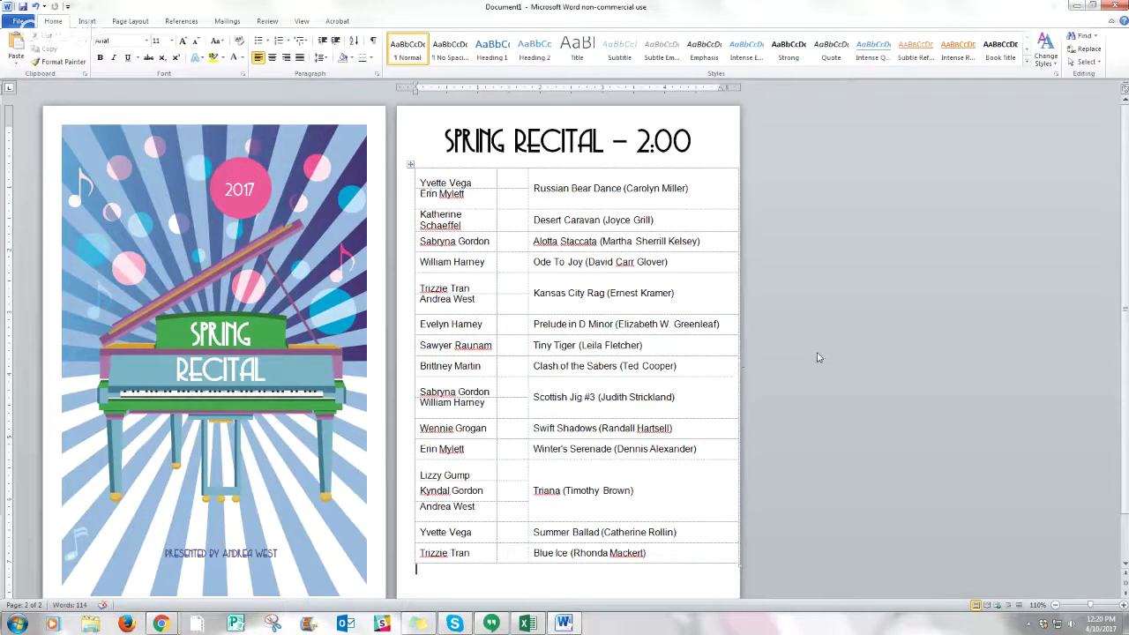
scroll(818, 357, down, 1)
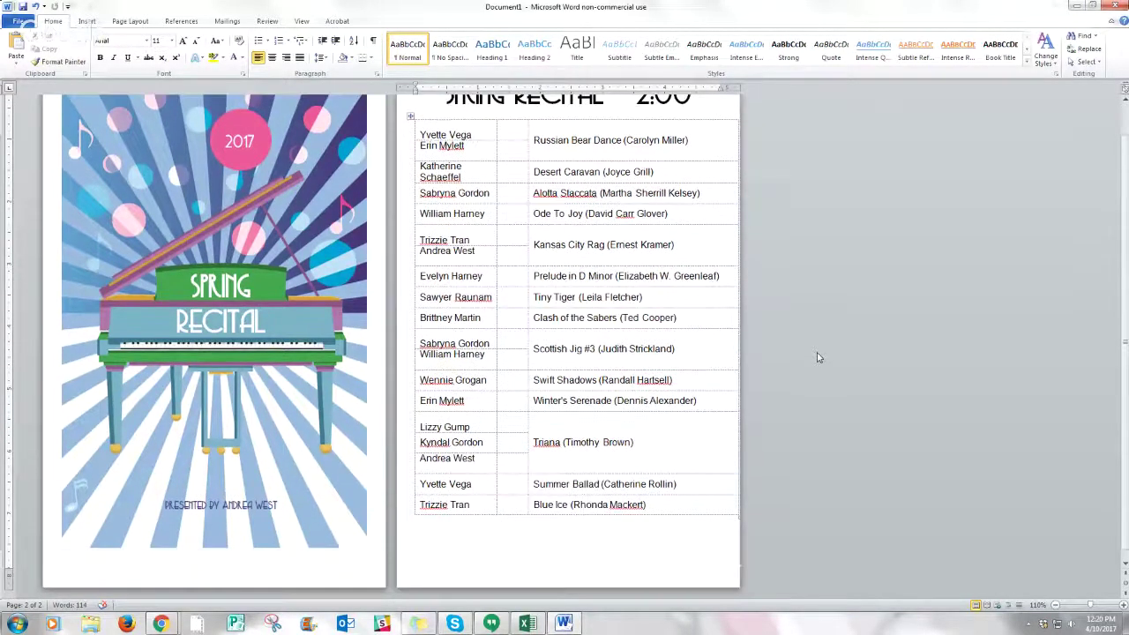
click(86, 21)
click(66, 58)
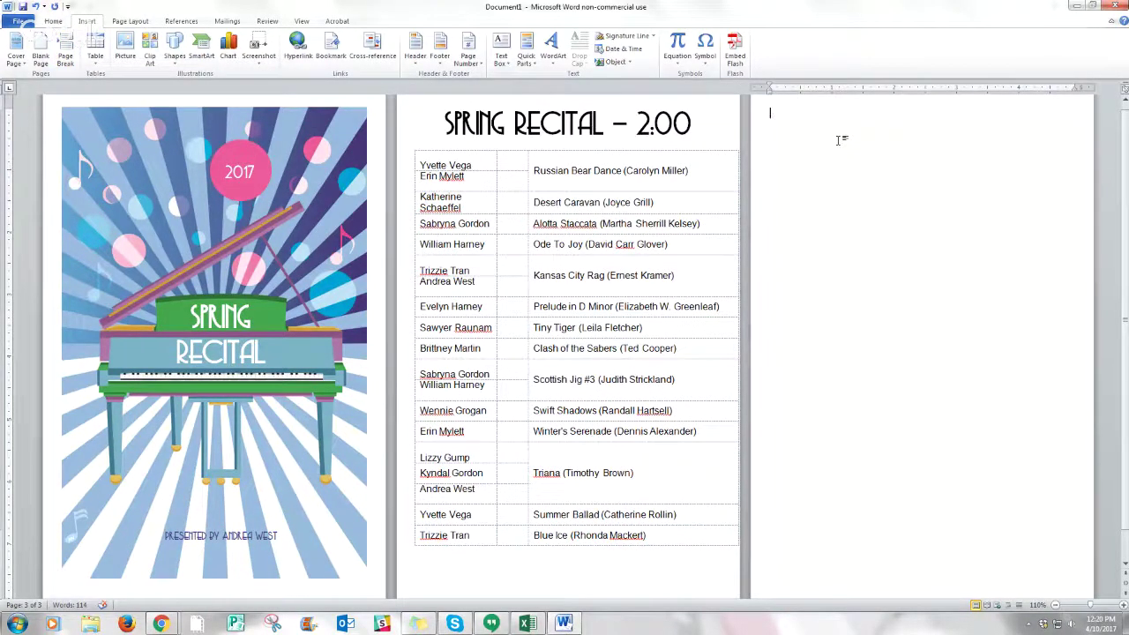
- Type 'May 21, 2017' on page three and make it centred Copasetic 36
text(May 21, 2017)
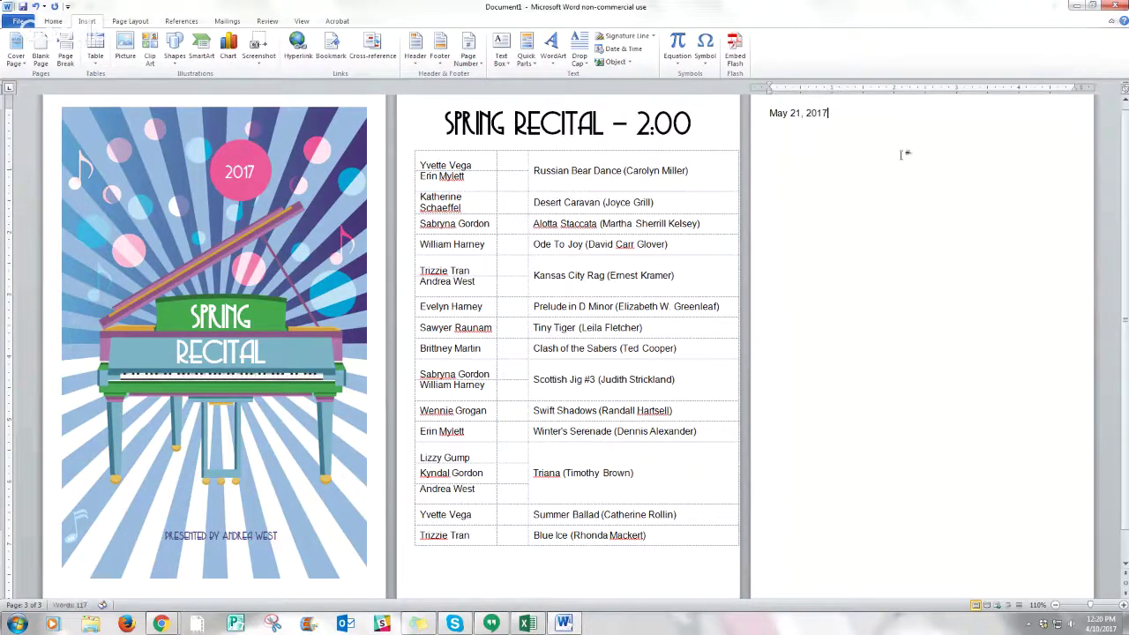
drag(830, 113, 725, 106)
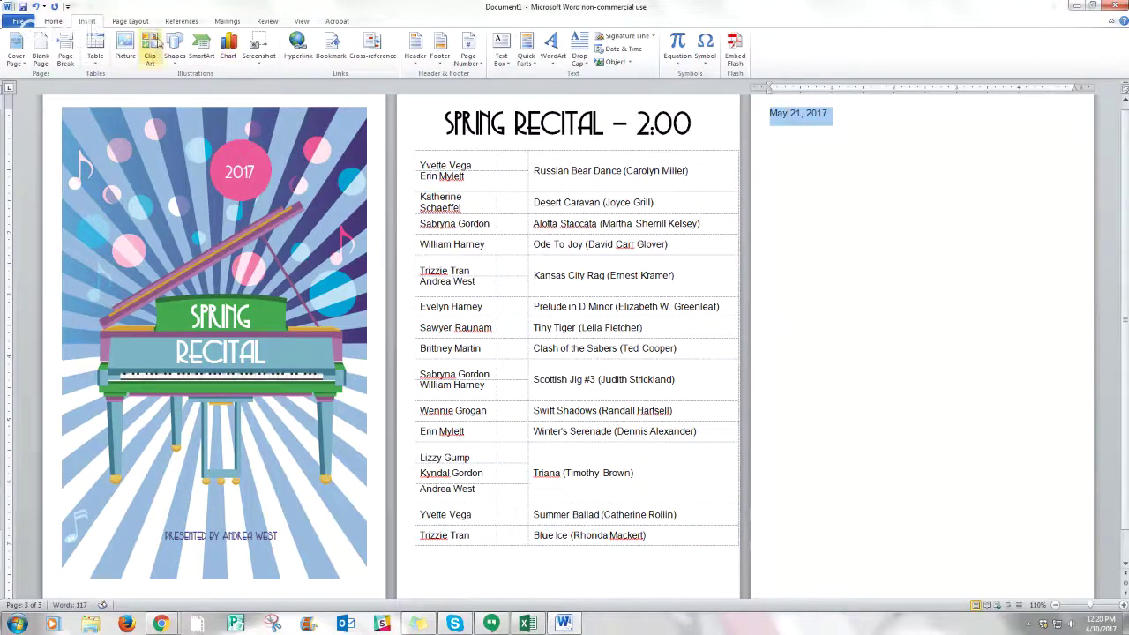
click(53, 20)
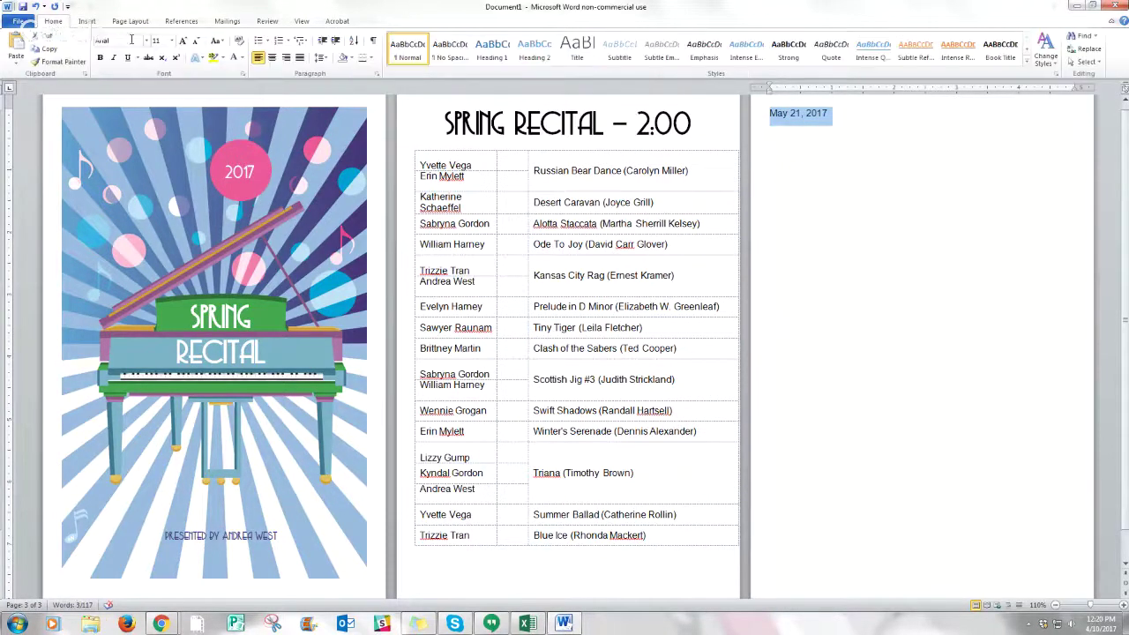
click(146, 41)
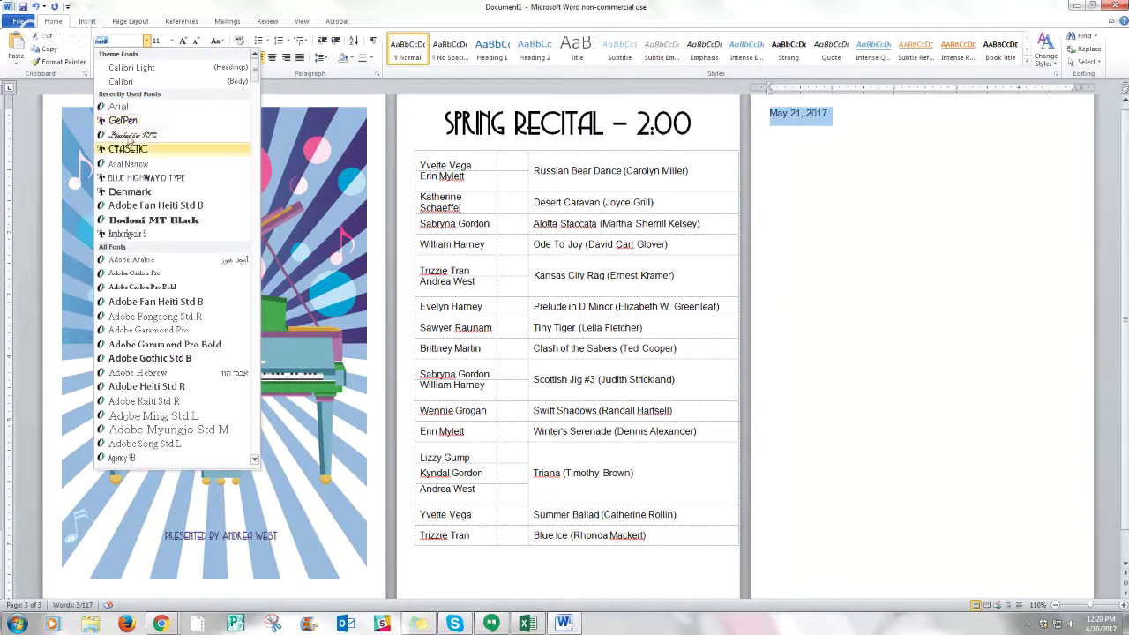
click(128, 149)
click(171, 40)
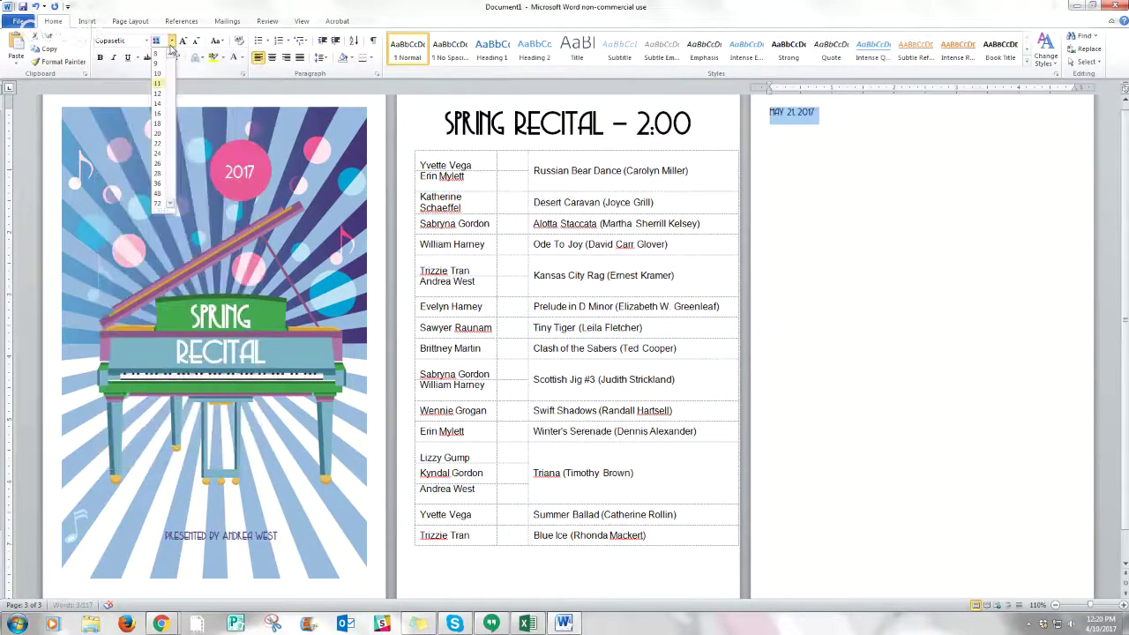
click(157, 184)
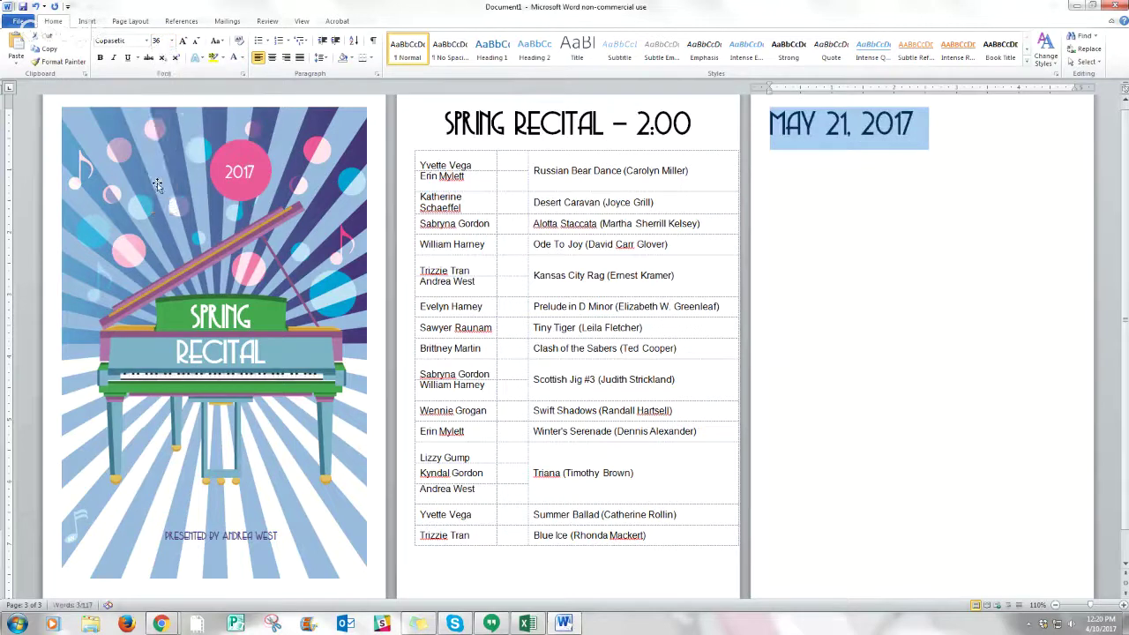
click(276, 63)
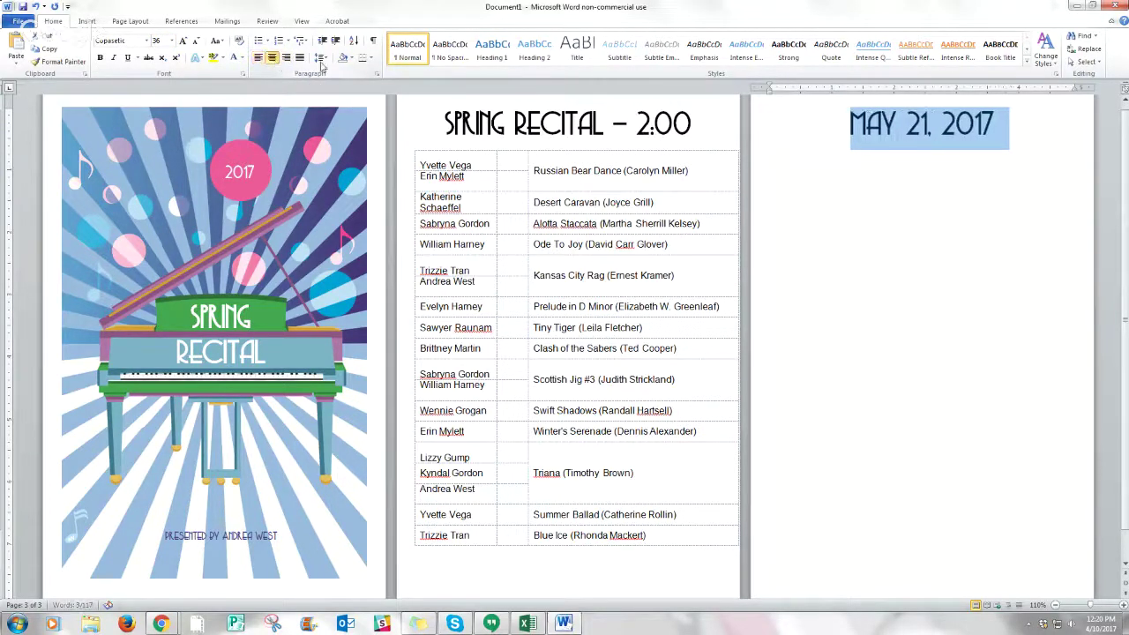
- Add a left-aligned empty line after the date
click(1032, 131)
key(Return)
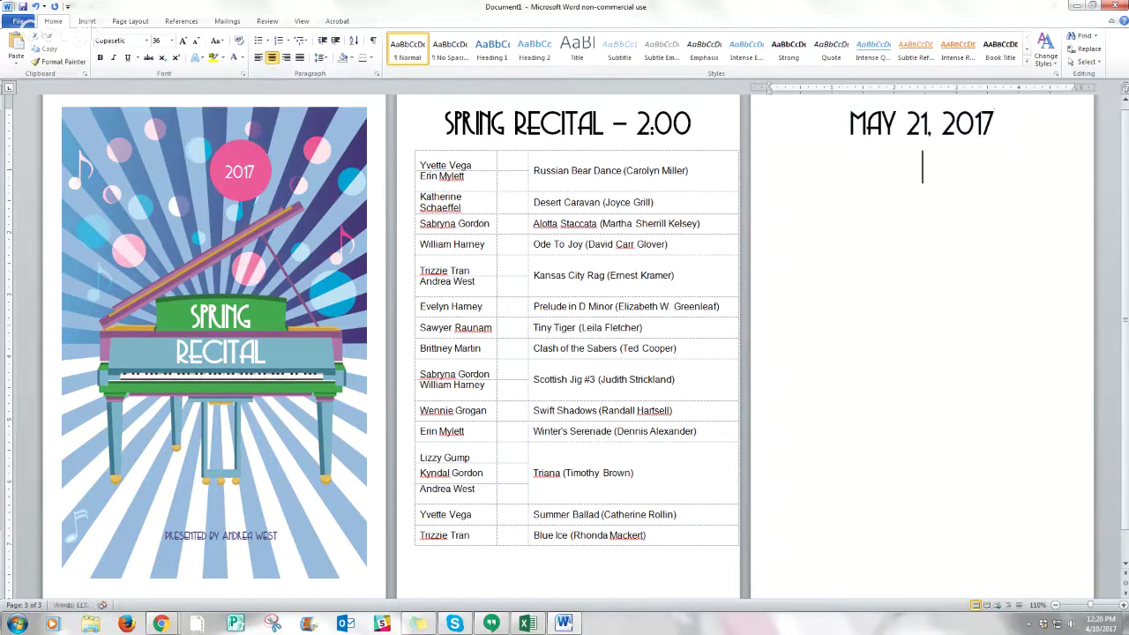
click(258, 57)
- Undo the date, third page, column changes and pasted table, leaving only the page-two heading
click(35, 7)
click(36, 7)
click(36, 7)
click(35, 7)
click(36, 7)
click(35, 8)
click(35, 7)
click(35, 7)
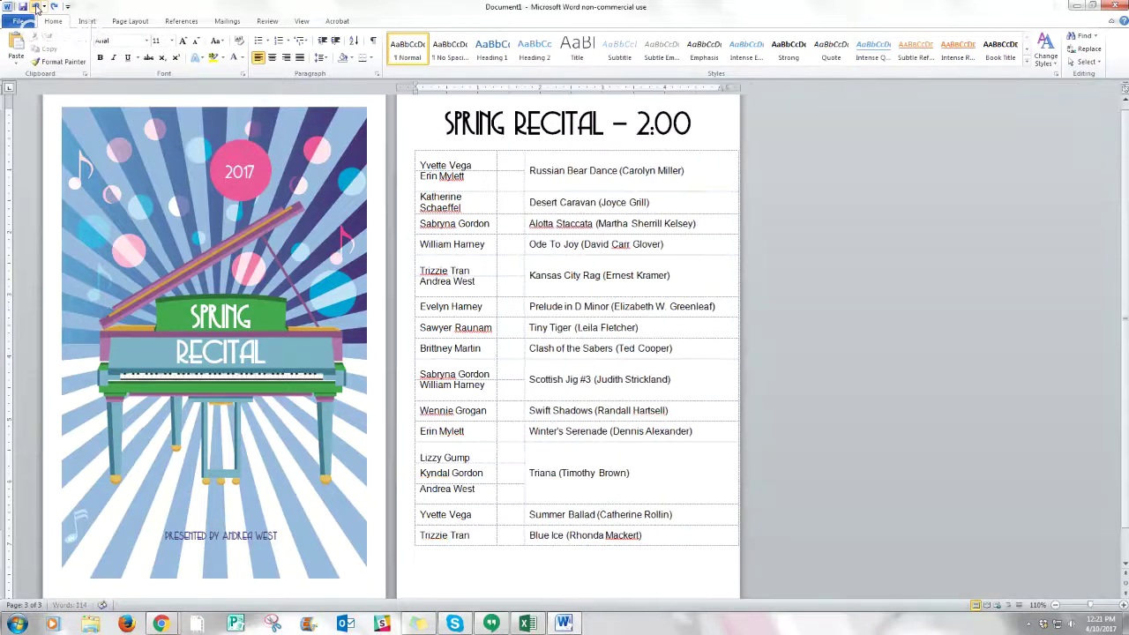
click(35, 7)
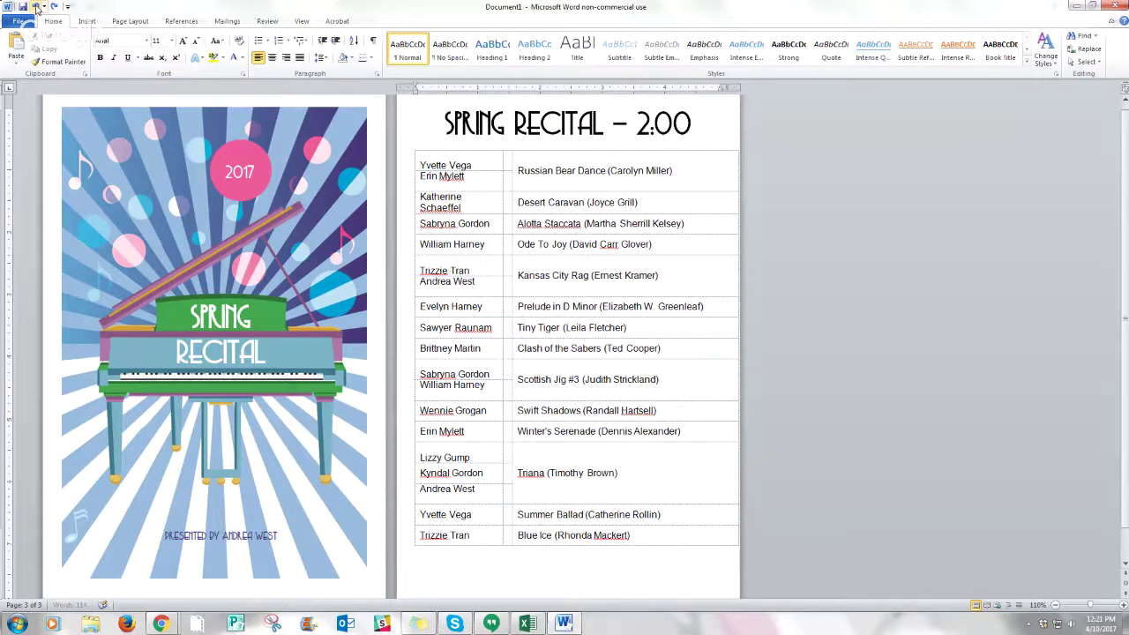
click(35, 7)
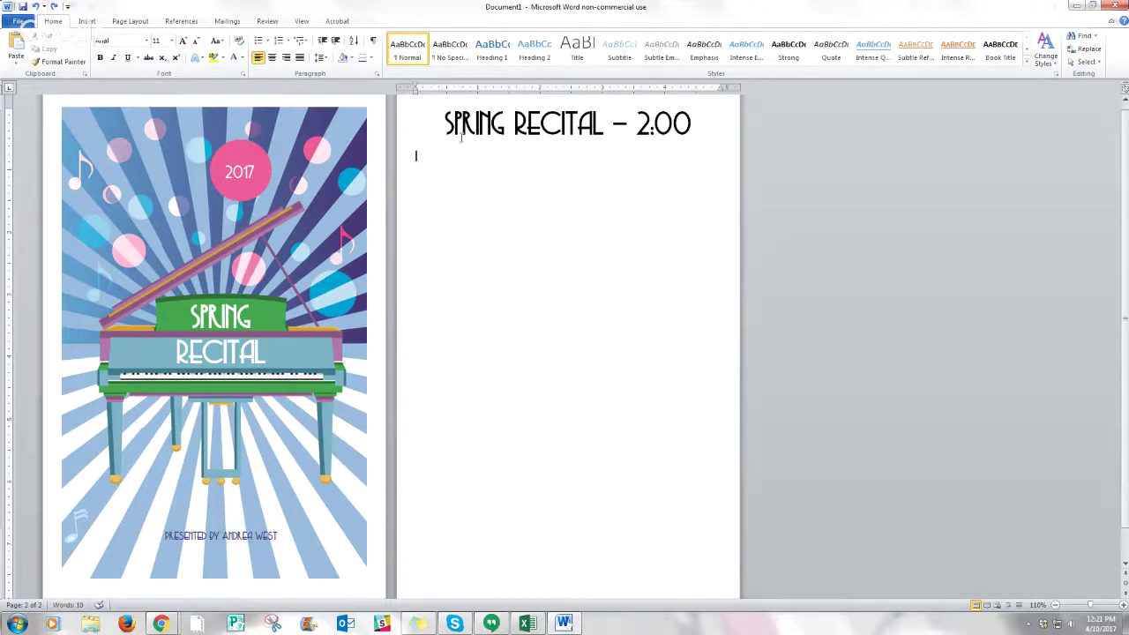
click(92, 24)
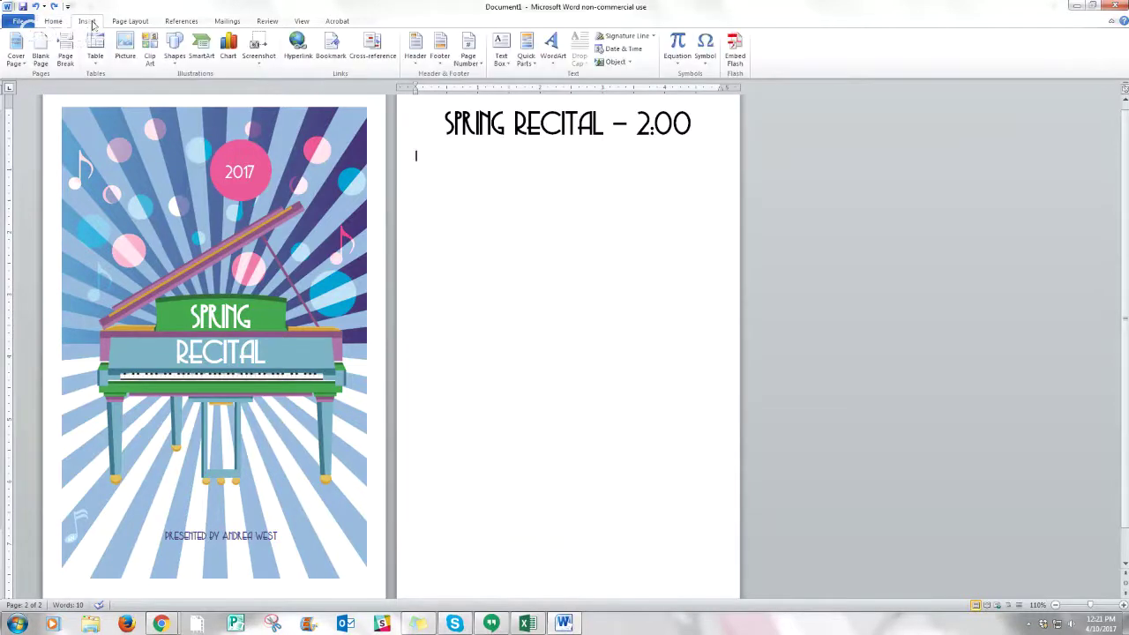
click(97, 51)
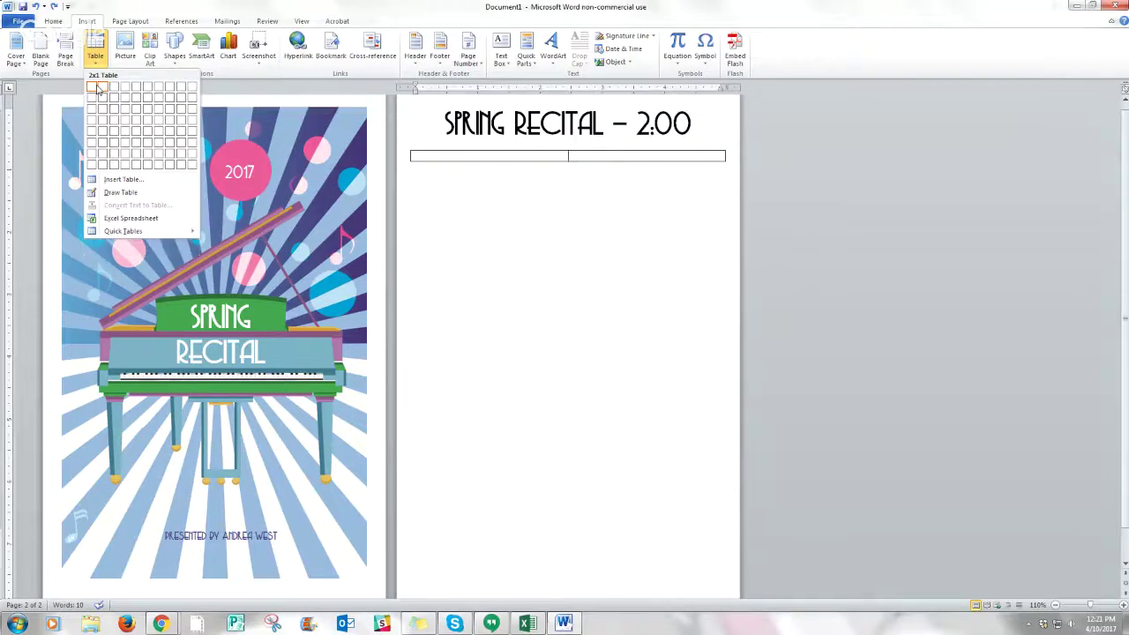
- Insert a 2 × 8 table below the SPRING RECITAL – 2:00 heading
click(100, 167)
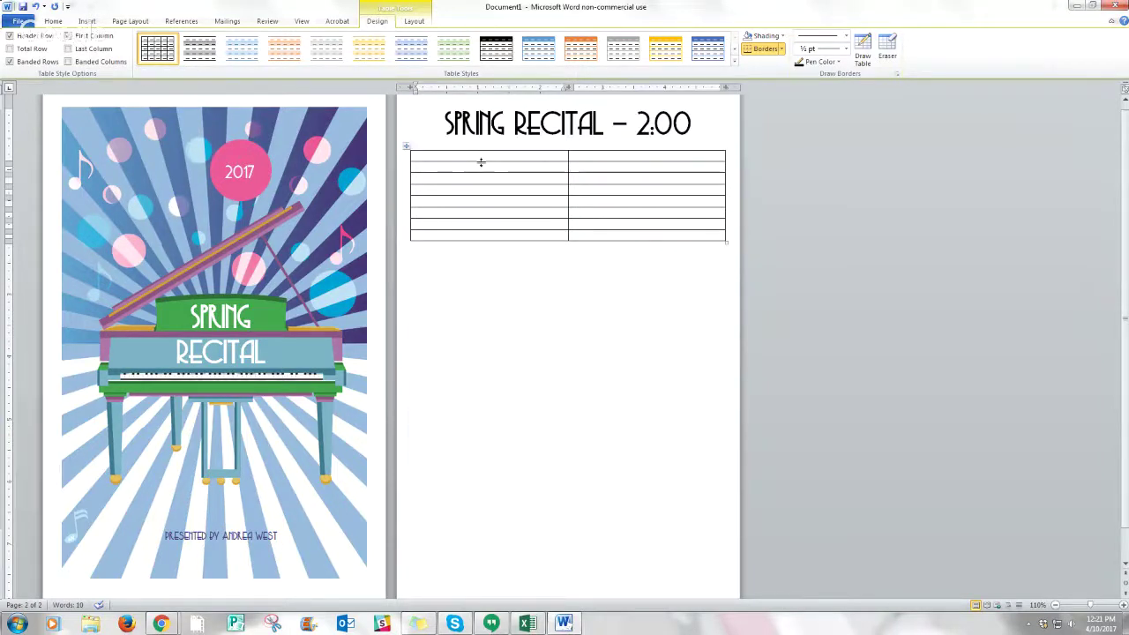
- Enter two performers' names with pieces 'Paradise' and 'It will be a long ti…'
key(Tab)
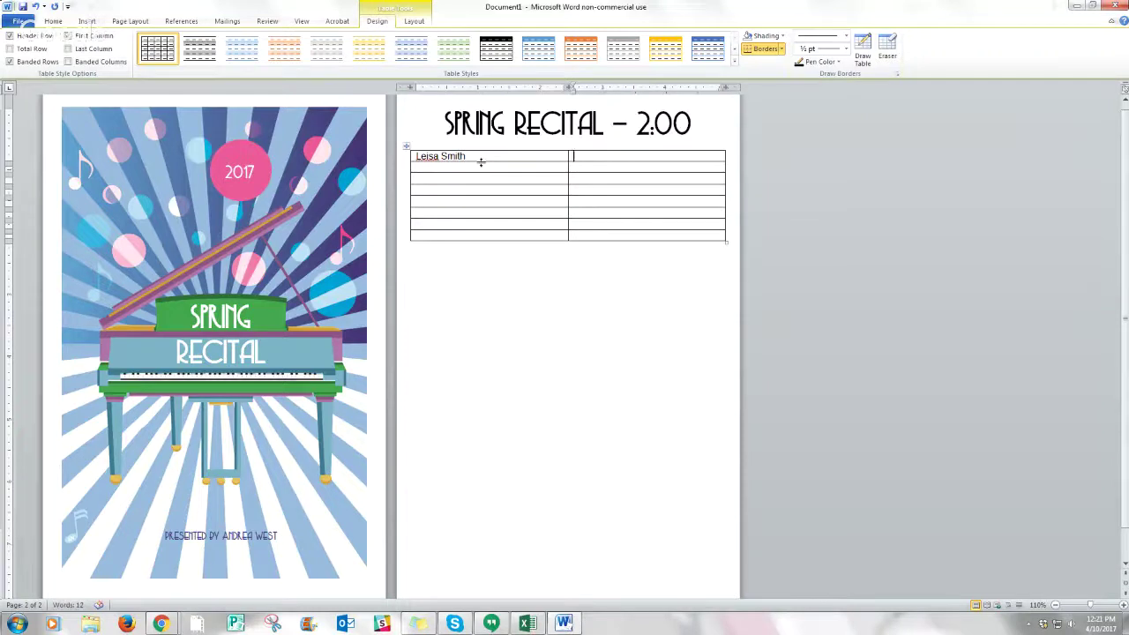
text(Paradise)
key(Tab)
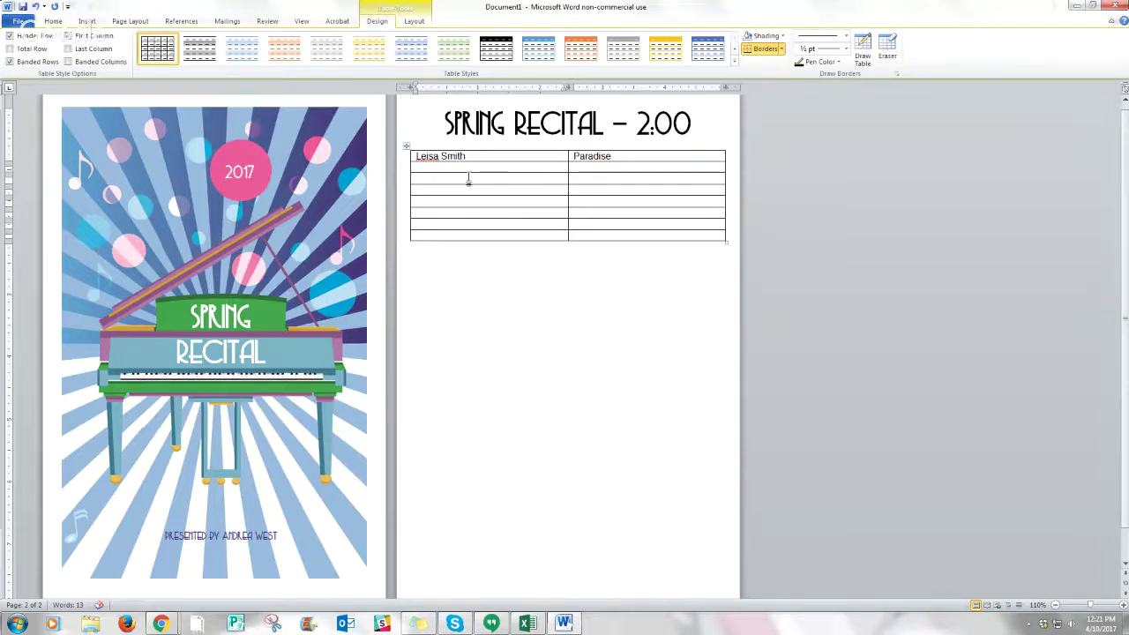
key(Tab)
text(It will be a long title)
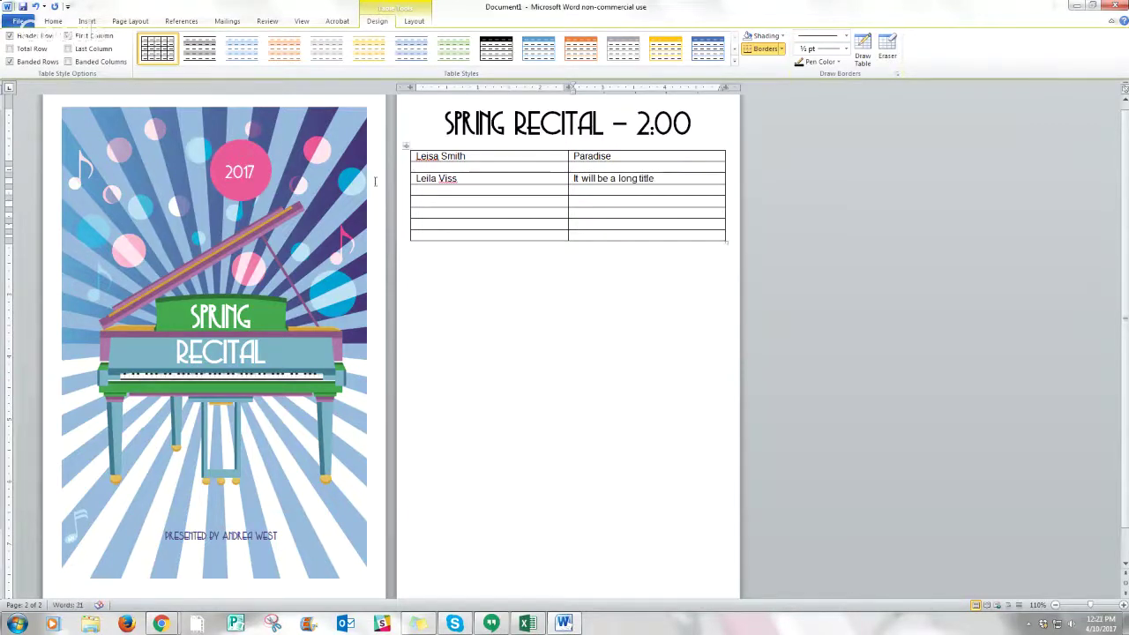
- Fill row three with both duet performers' names on two lines and 'This will be a very long duet'
click(423, 201)
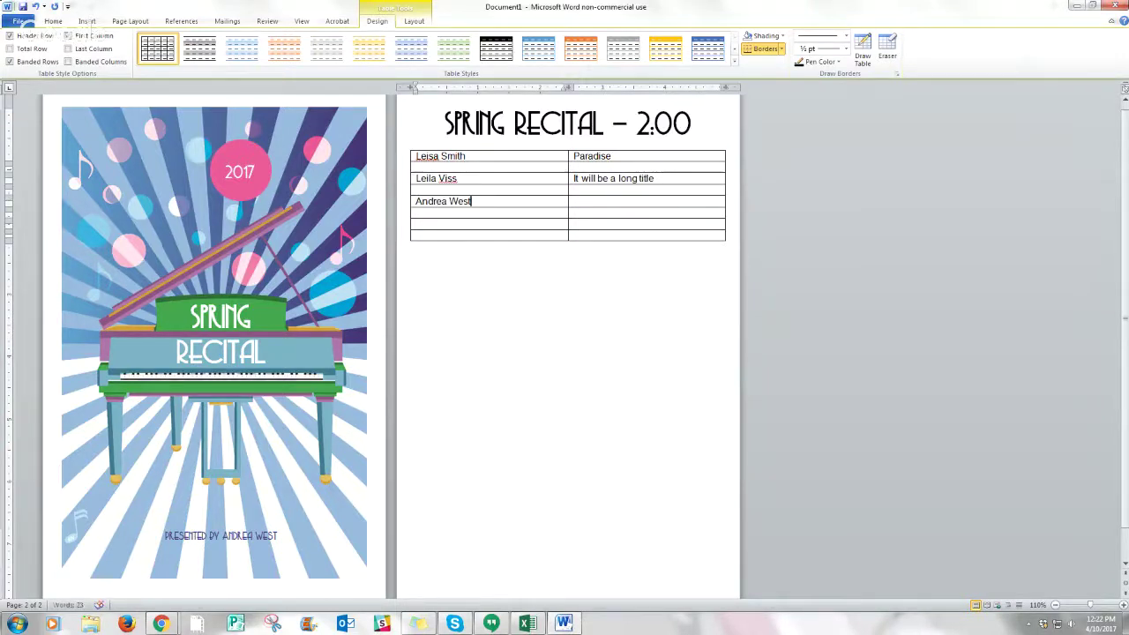
key(Return)
click(589, 208)
text(This will be)
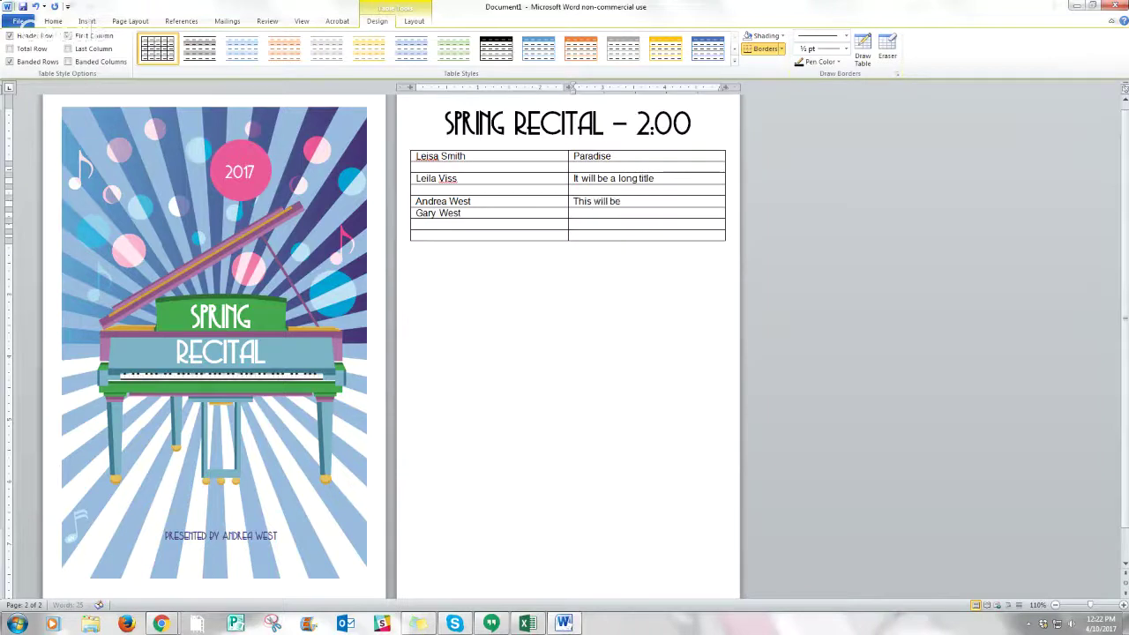
text( a very long duet)
- Narrow the performer column to widen the titles, then select the empty bottom rows
drag(567, 173, 499, 182)
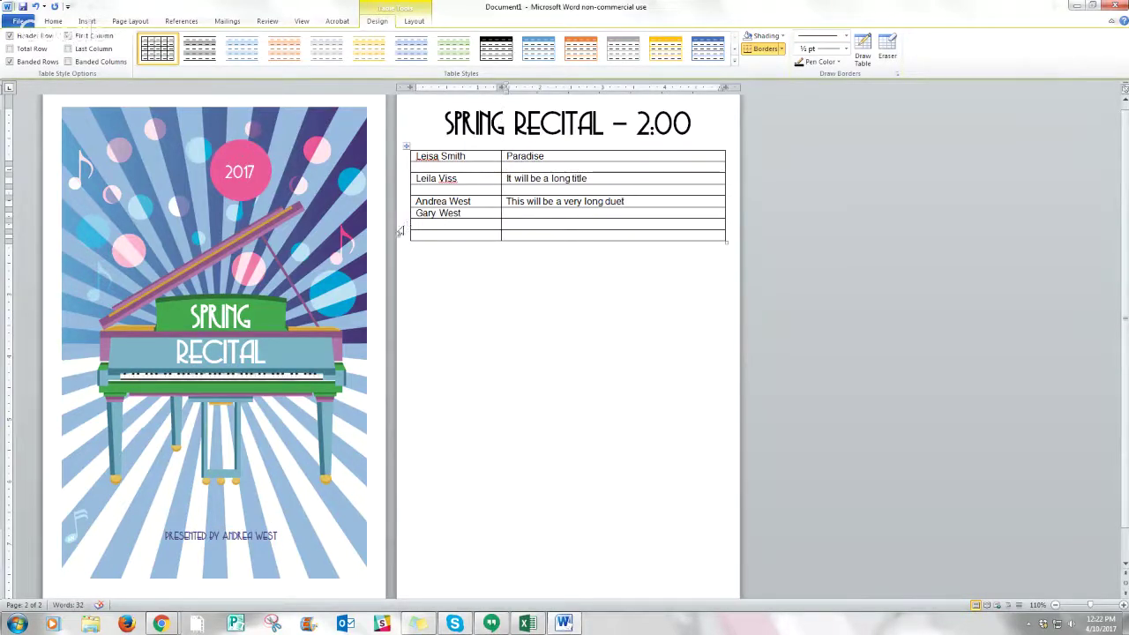
drag(399, 226, 399, 231)
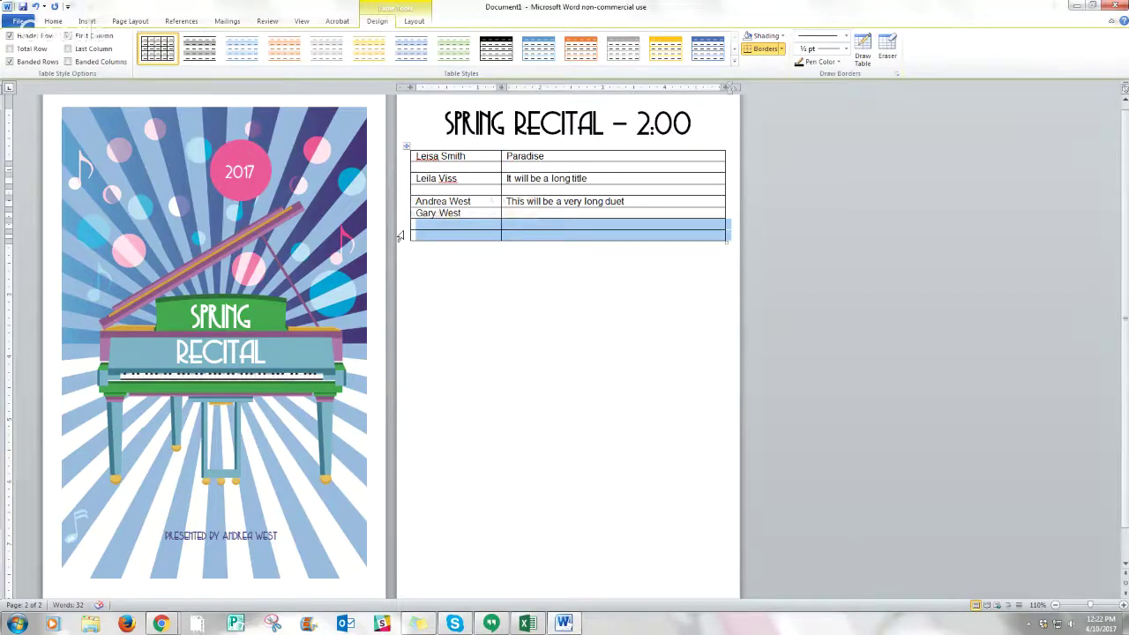
- Insert two, then four, empty rows below the duet row
right_click(404, 234)
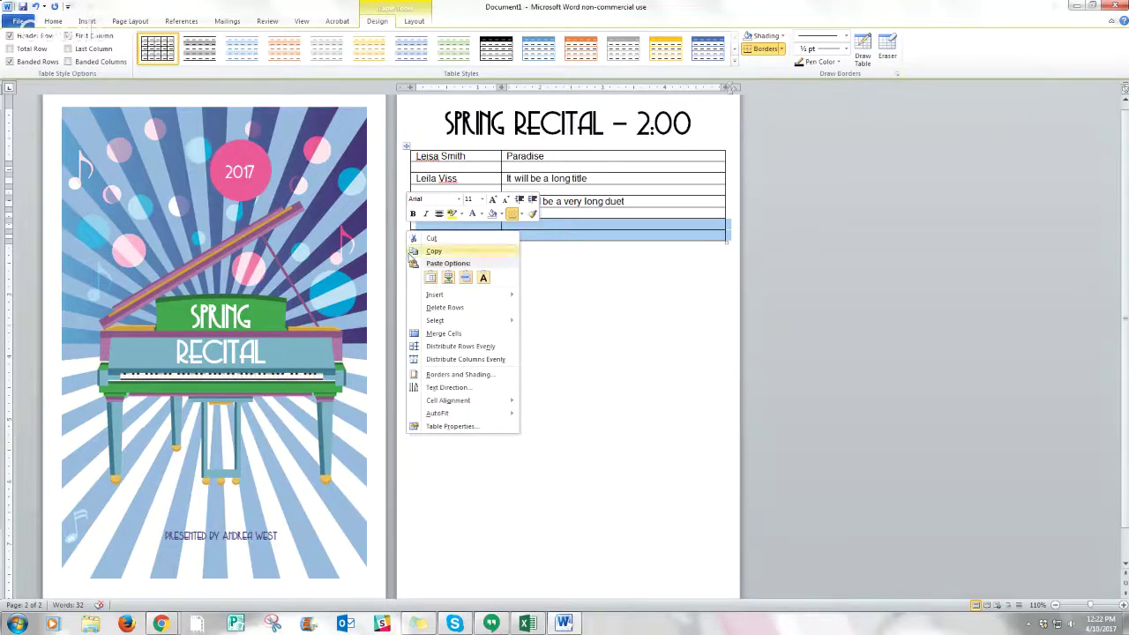
mouse_move(430, 298)
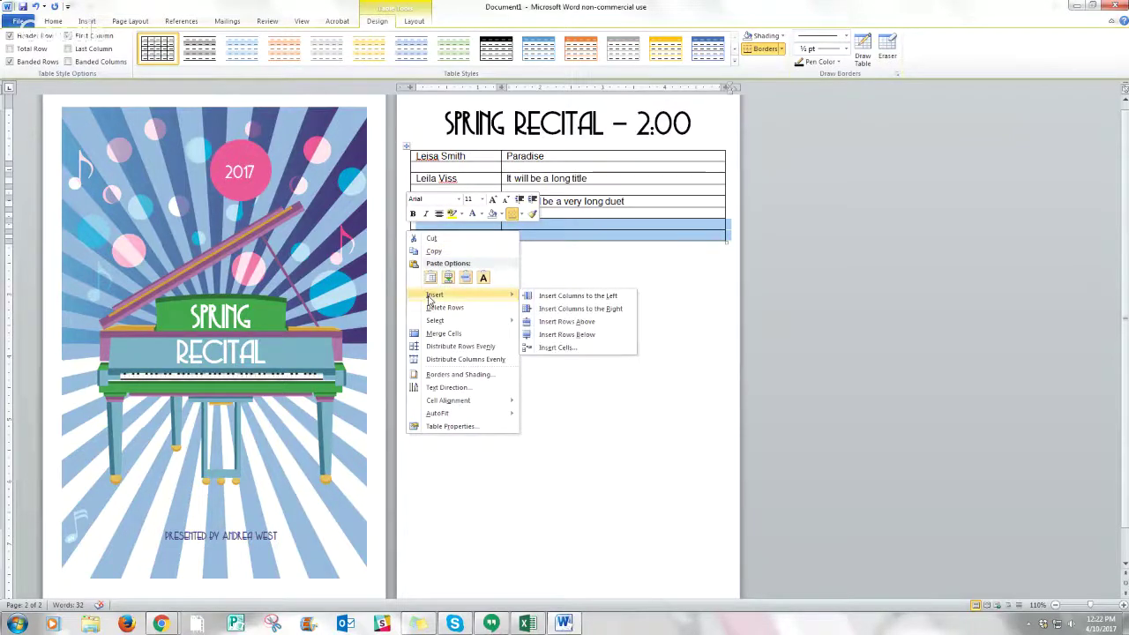
click(565, 334)
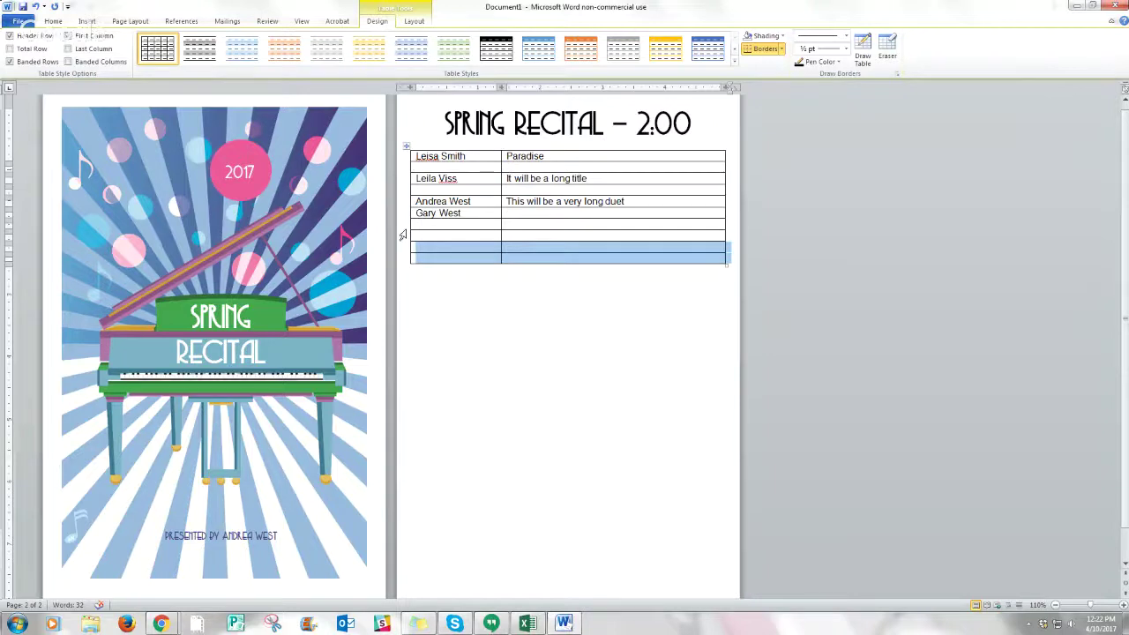
drag(400, 224, 402, 257)
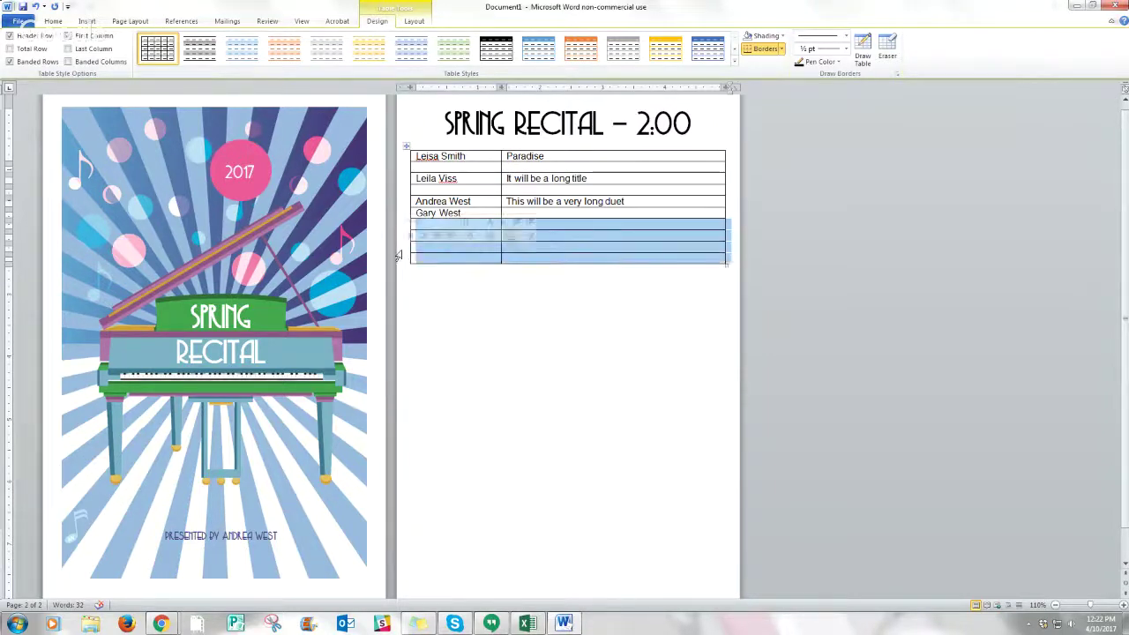
right_click(402, 255)
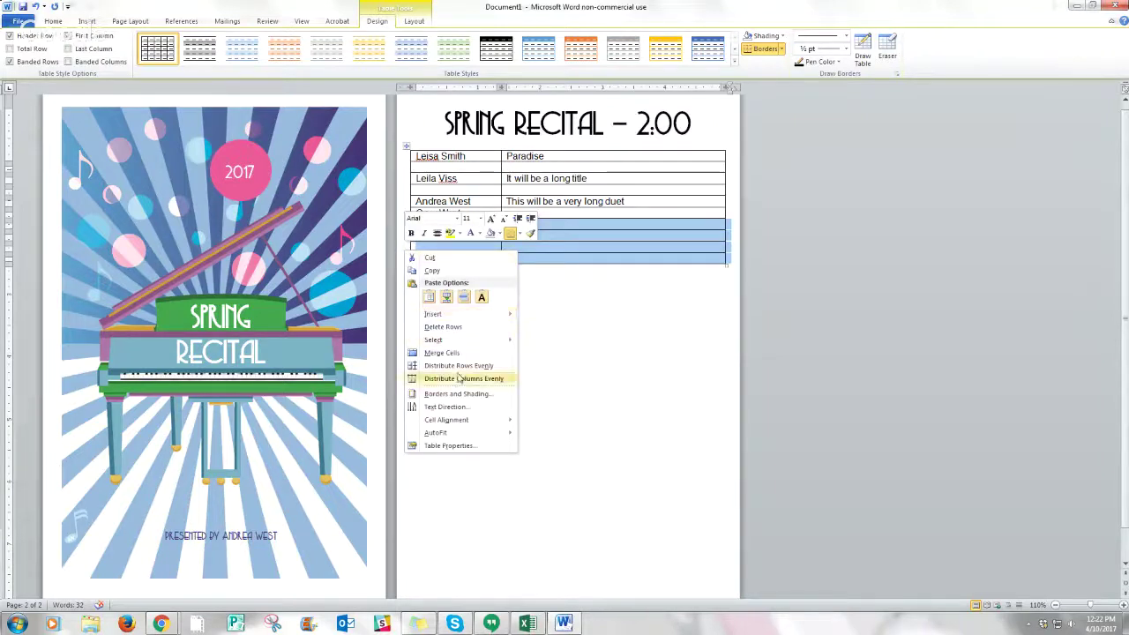
mouse_move(446, 314)
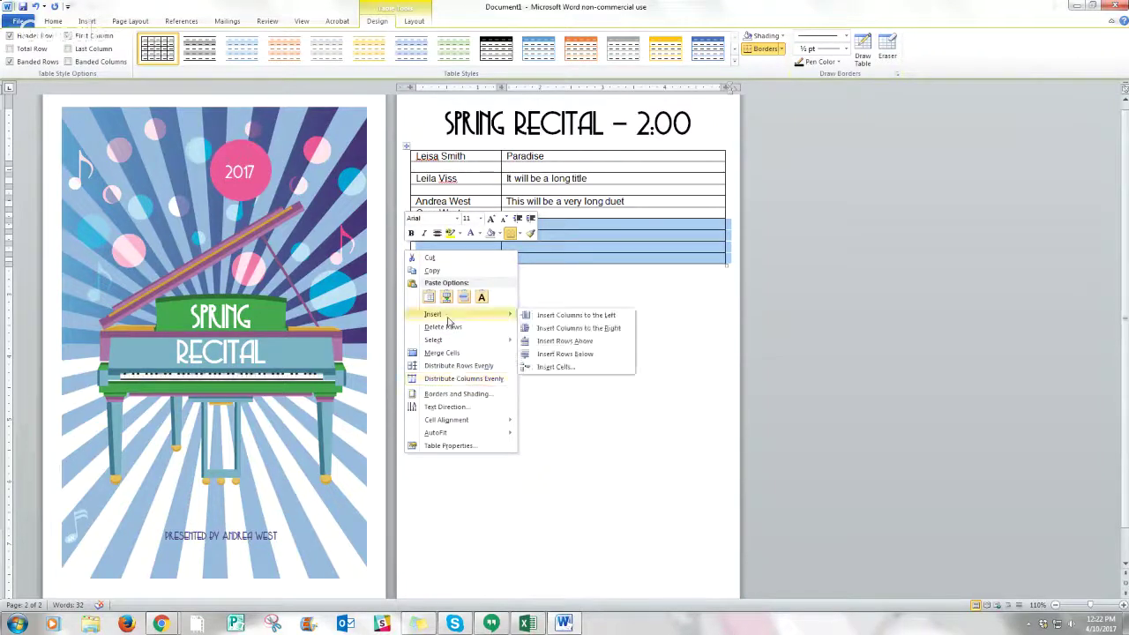
click(563, 354)
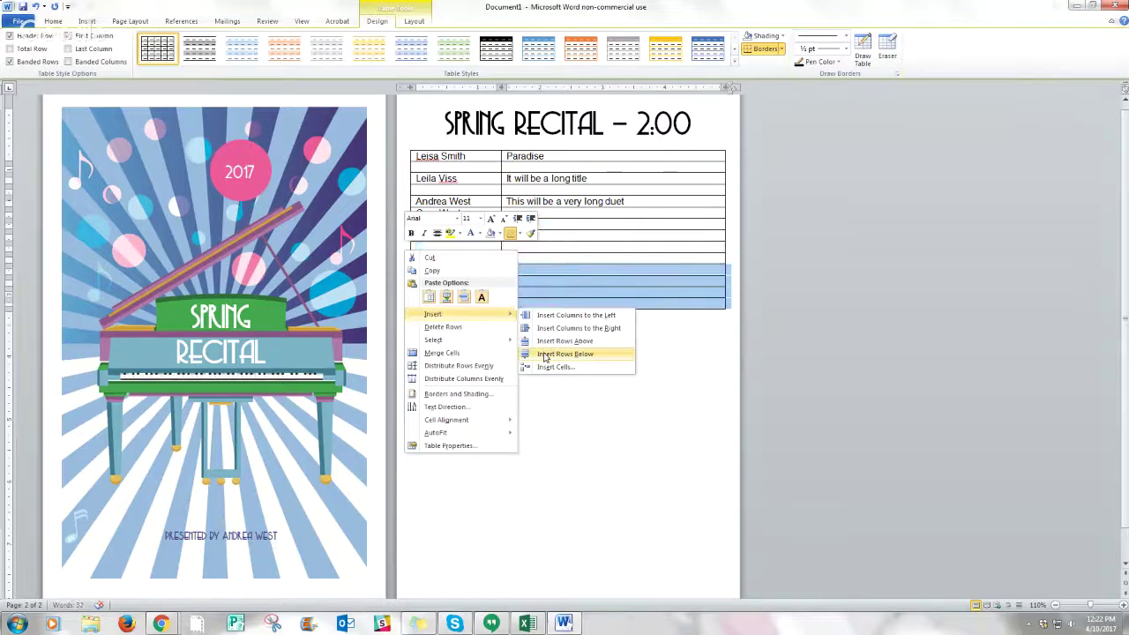
- Insert eight more empty rows, then more, until the table nearly reaches the page bottom
drag(398, 233, 403, 304)
right_click(403, 303)
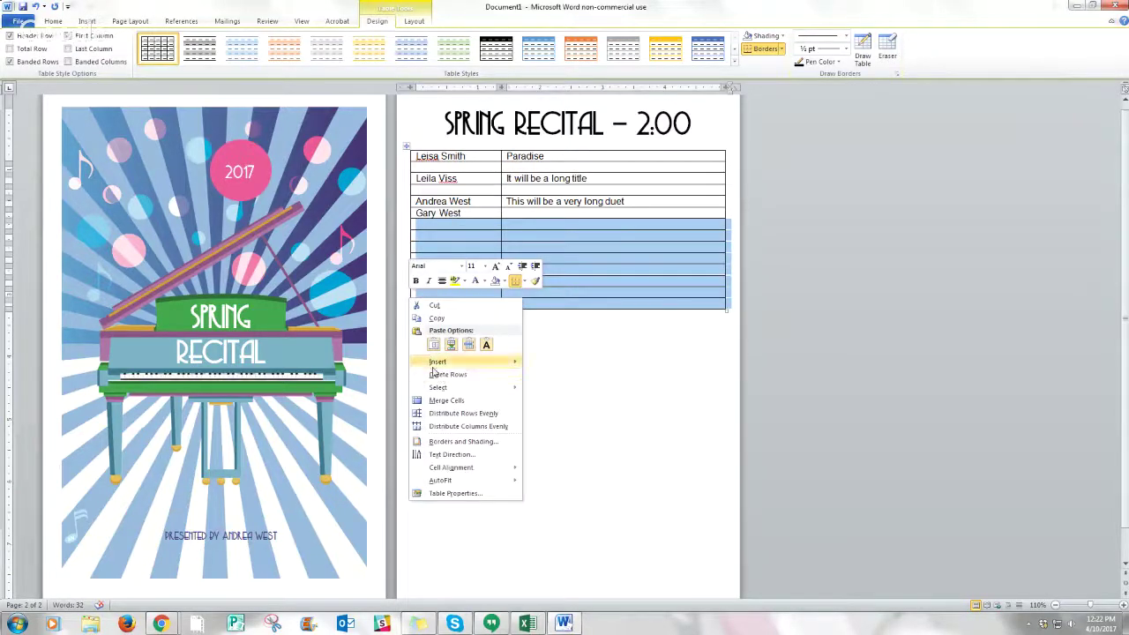
mouse_move(448, 366)
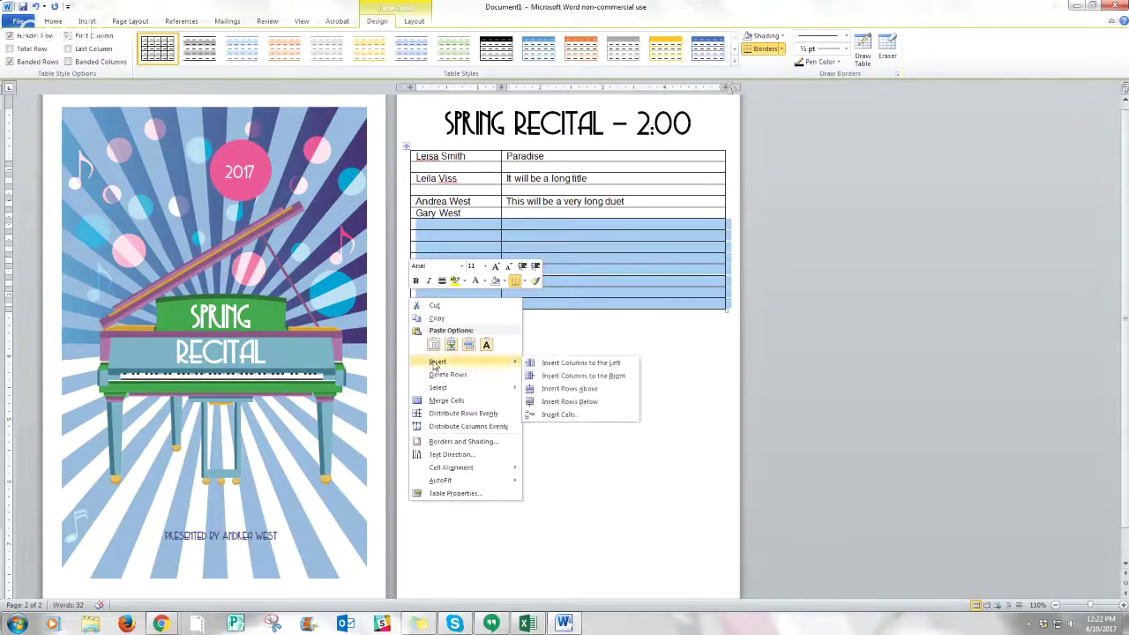
click(570, 401)
click(402, 270)
drag(401, 270, 406, 396)
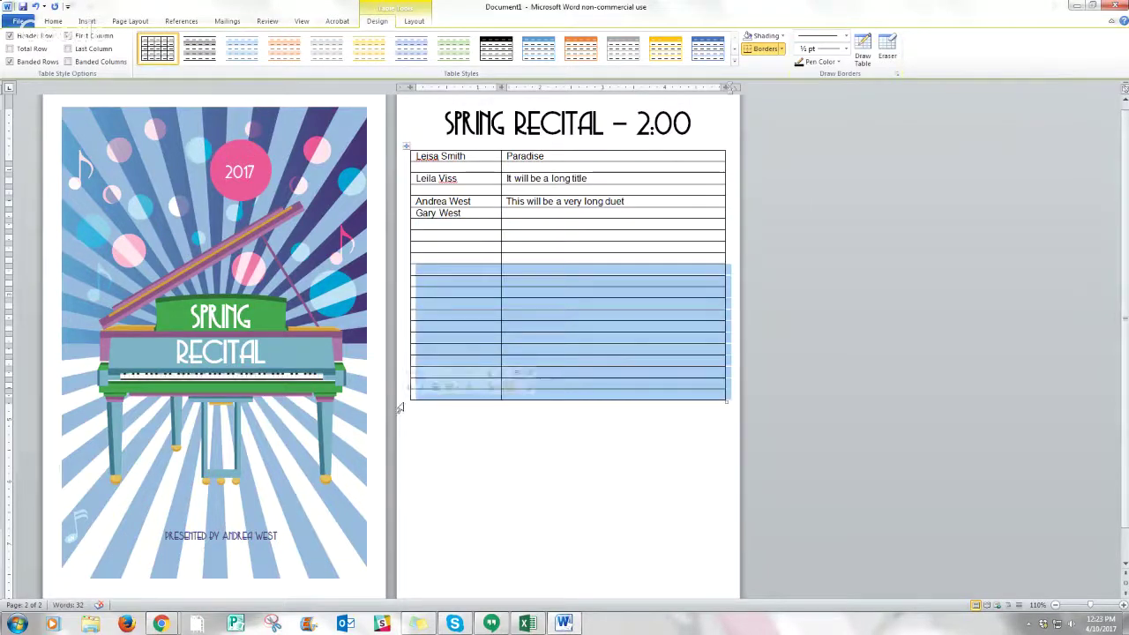
right_click(405, 397)
mouse_move(441, 460)
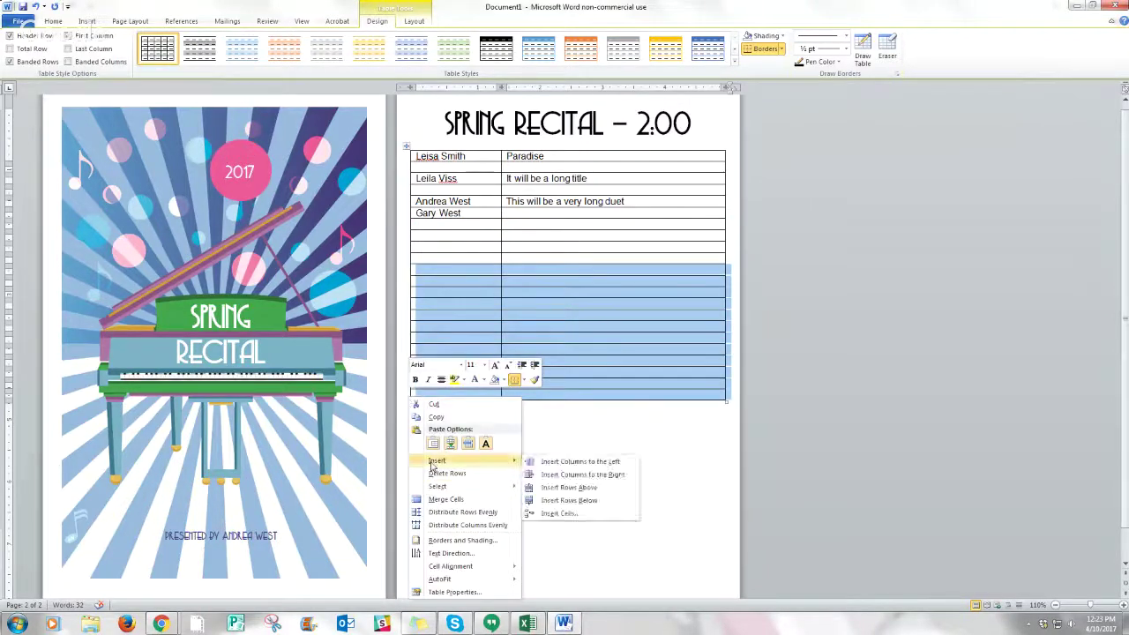
click(569, 500)
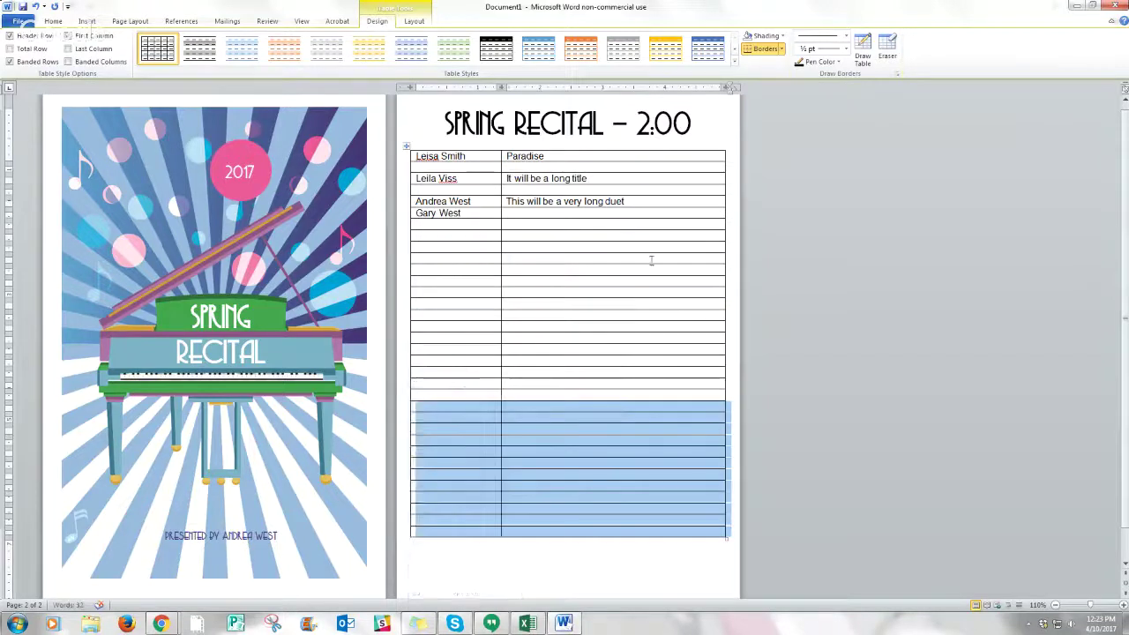
click(438, 235)
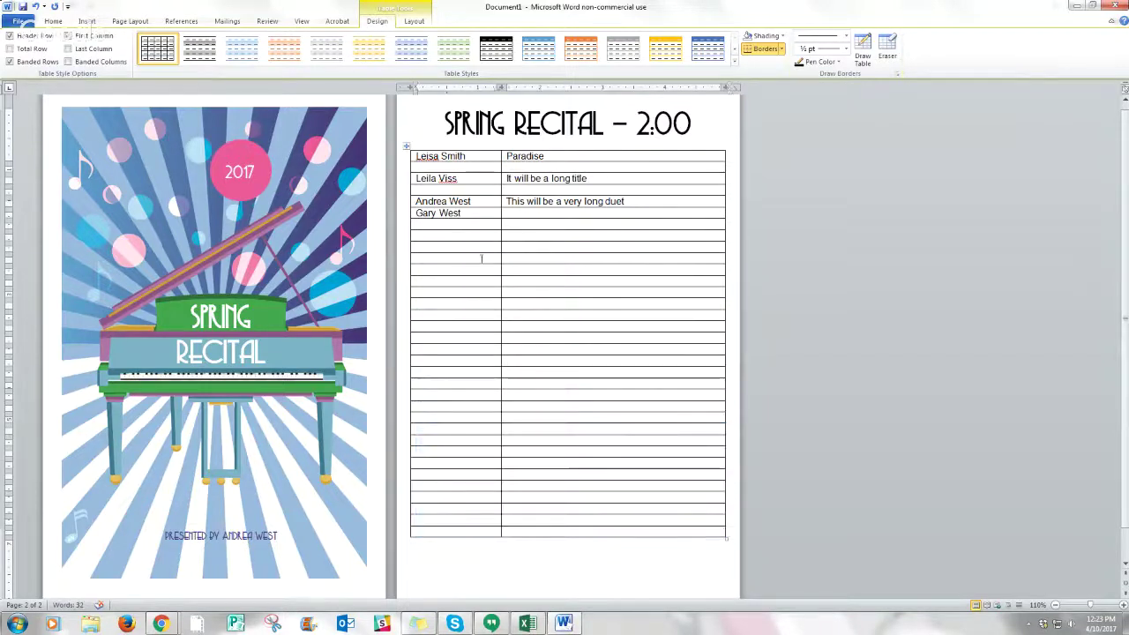
- Apply No Border to the whole page-two performer table so only its names and pieces remain
click(405, 146)
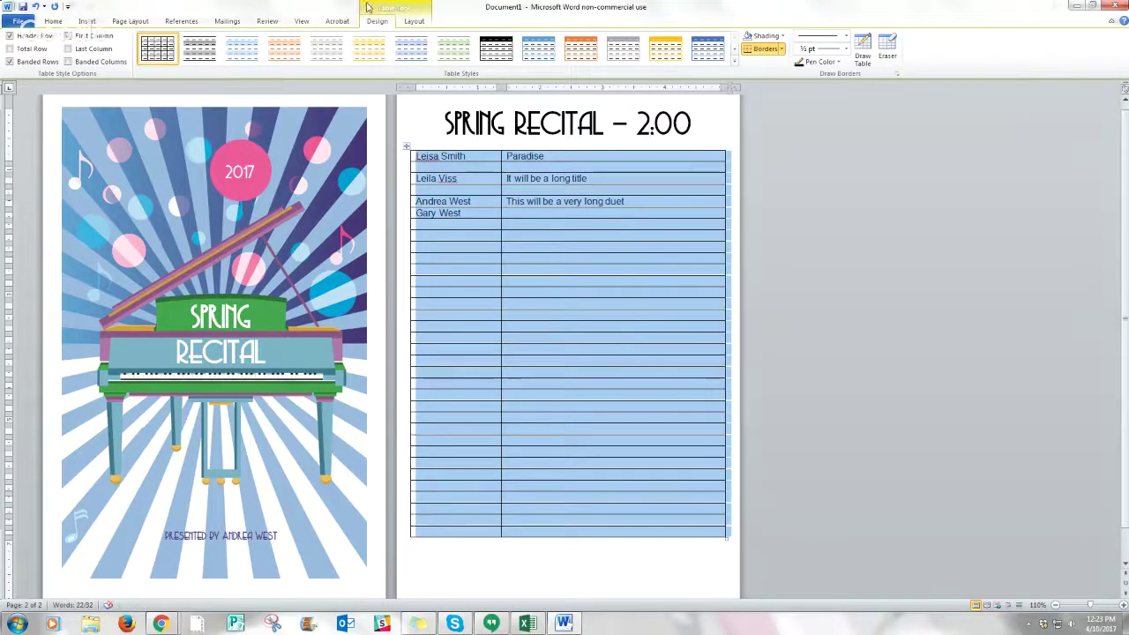
click(409, 21)
click(376, 22)
click(415, 156)
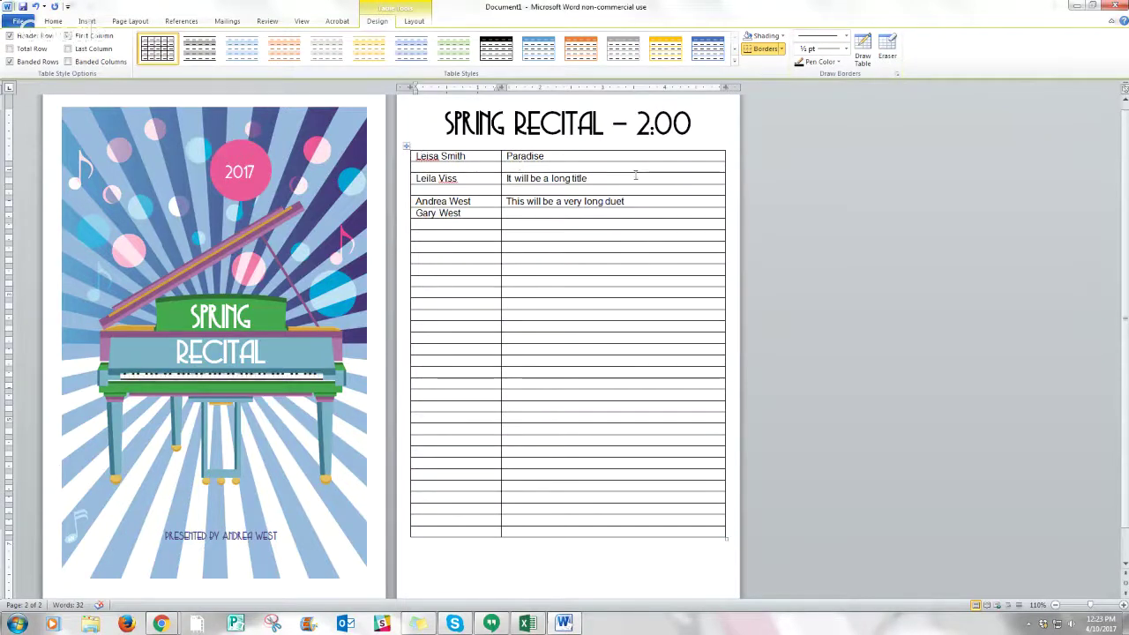
click(781, 51)
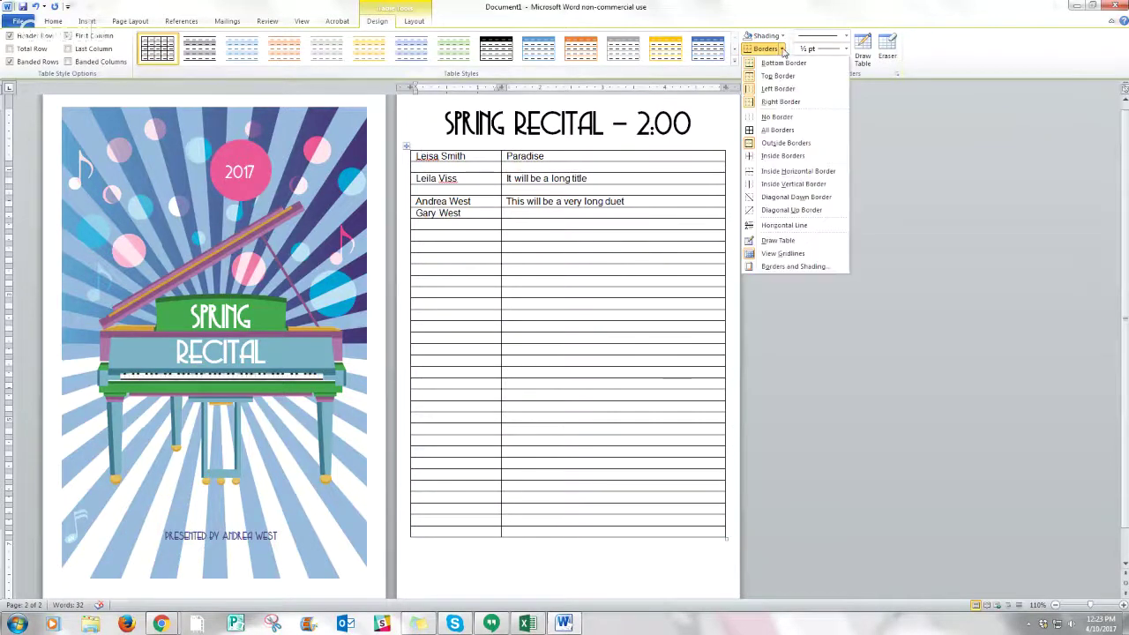
click(782, 120)
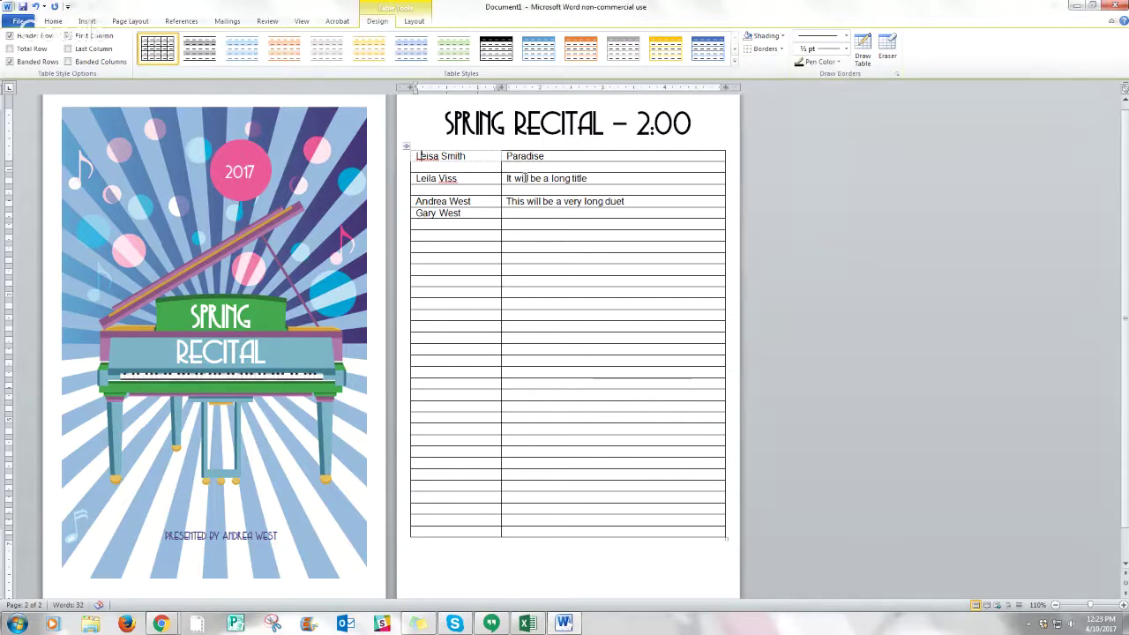
click(406, 148)
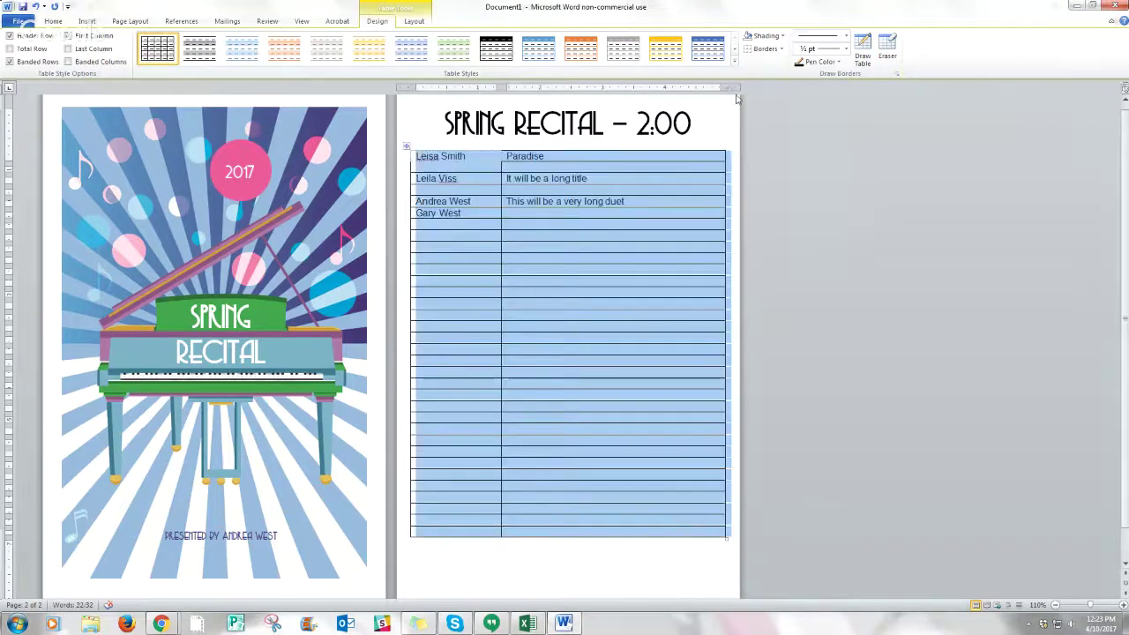
click(782, 51)
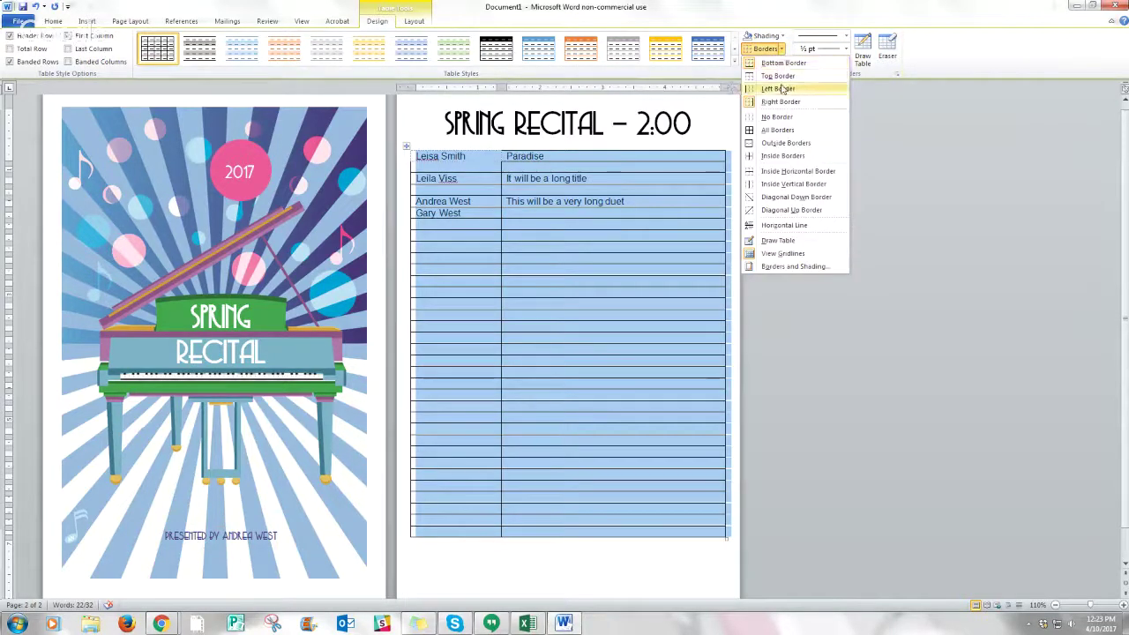
click(766, 118)
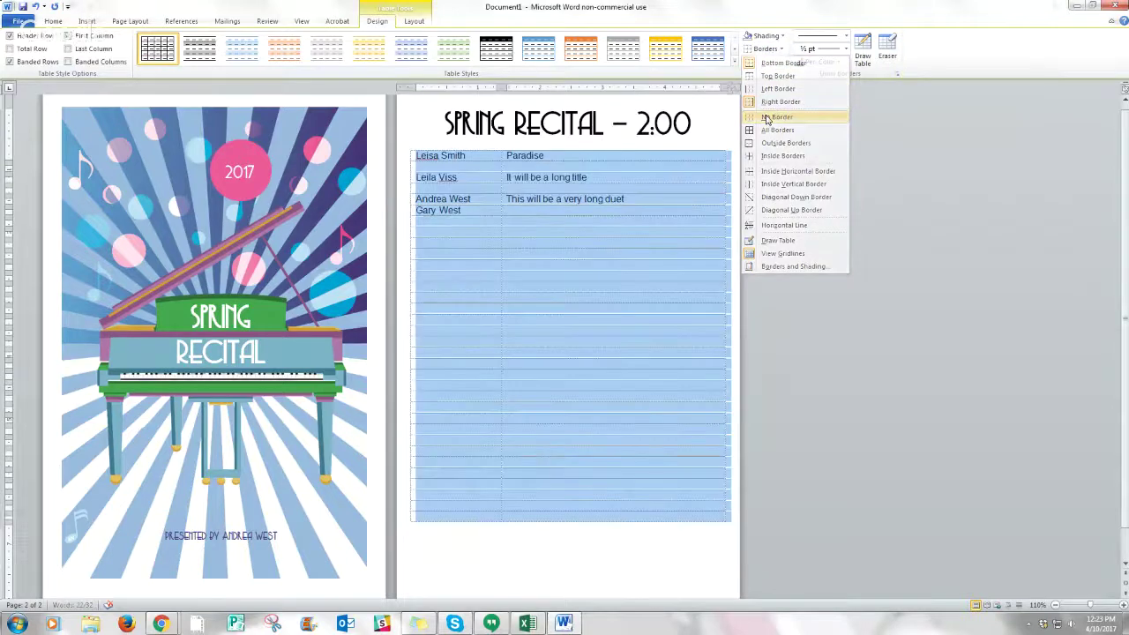
click(752, 210)
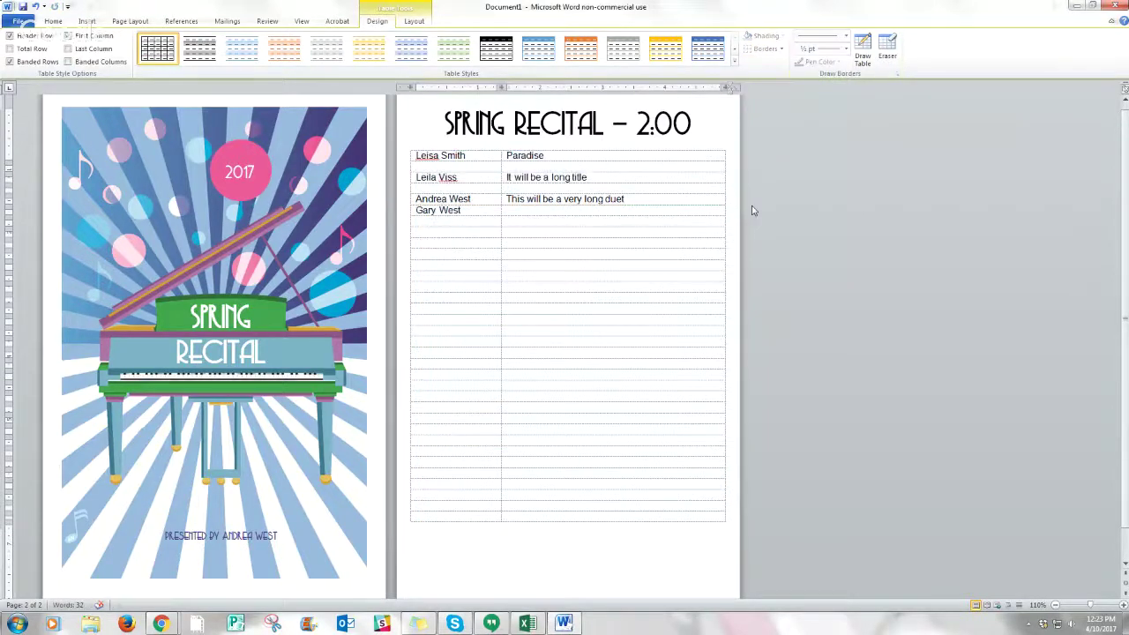
scroll(752, 210, down, 1)
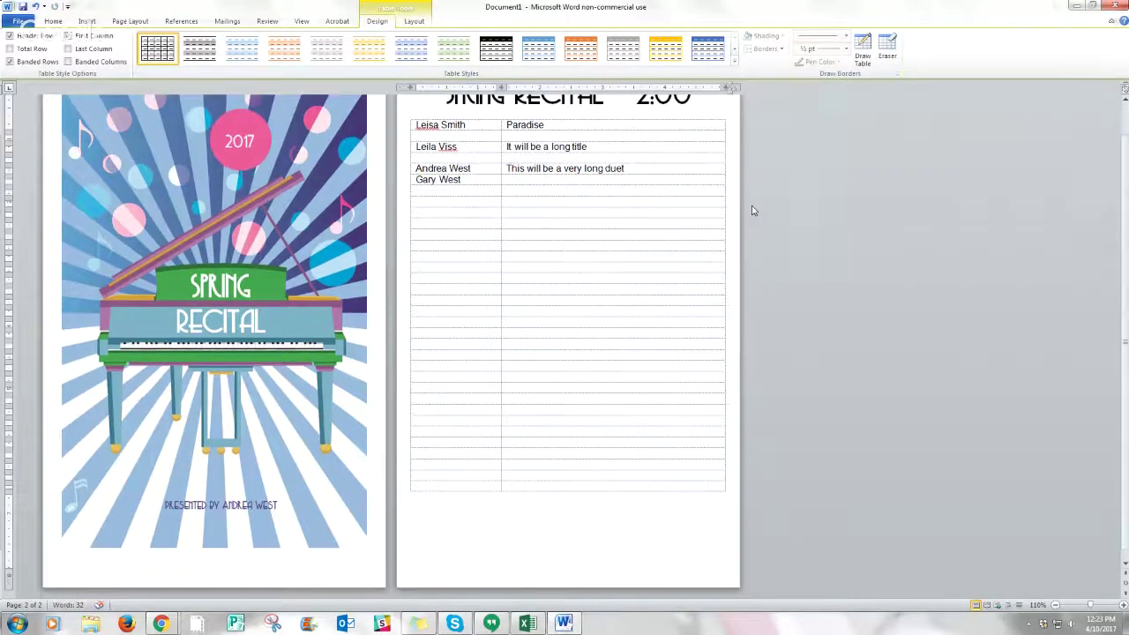
click(685, 517)
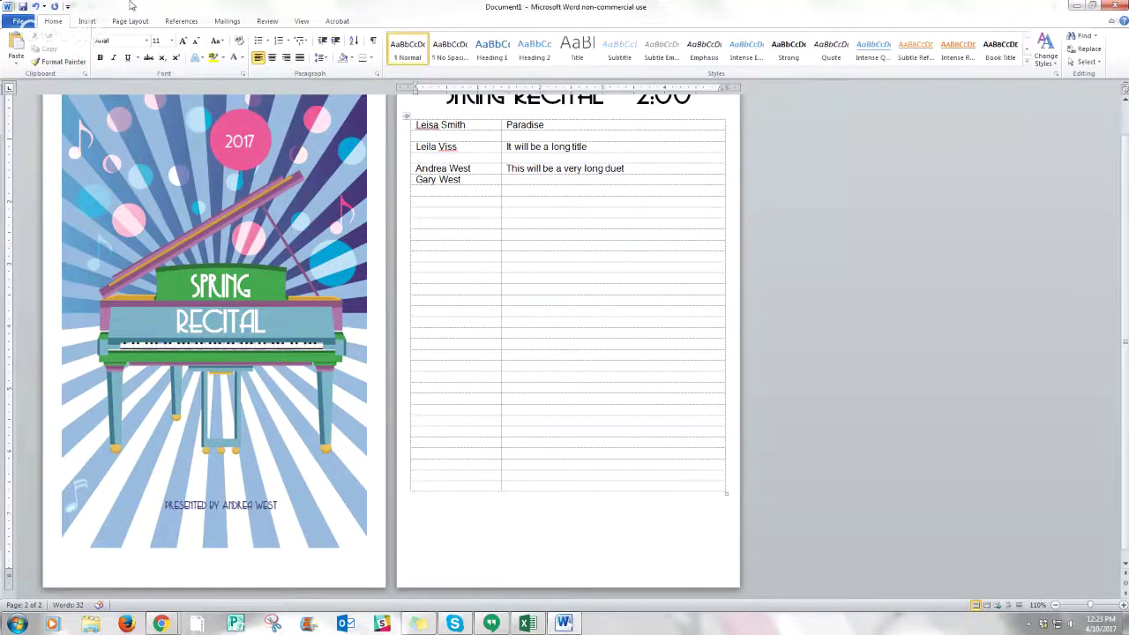
- Add a blank third page and copy the SPRING RECITAL – 2:00 heading
click(87, 22)
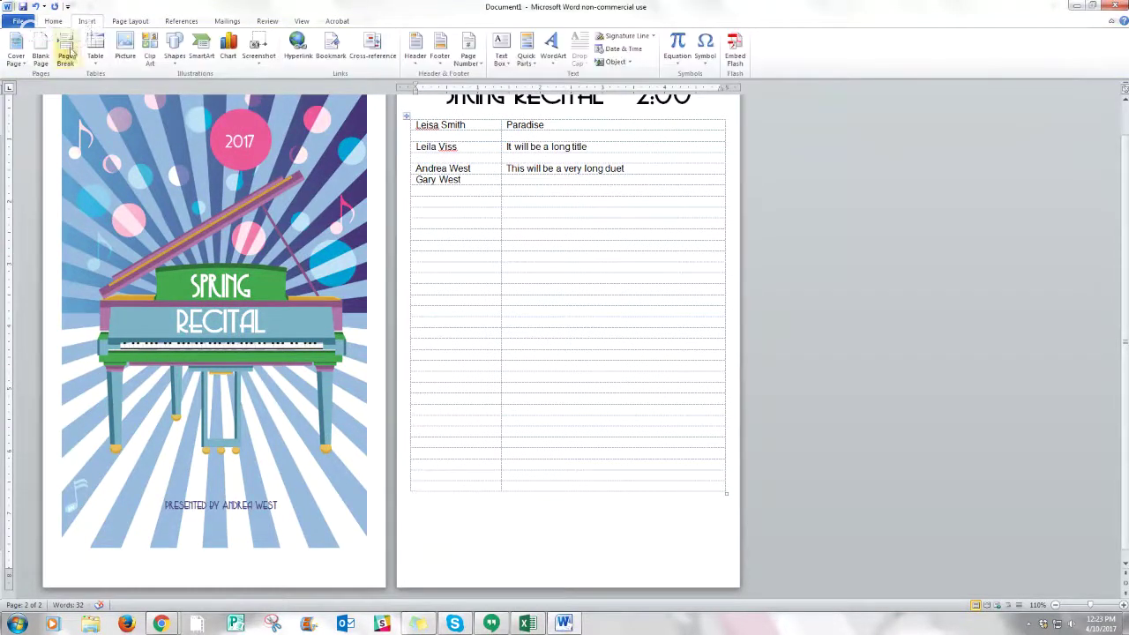
click(65, 49)
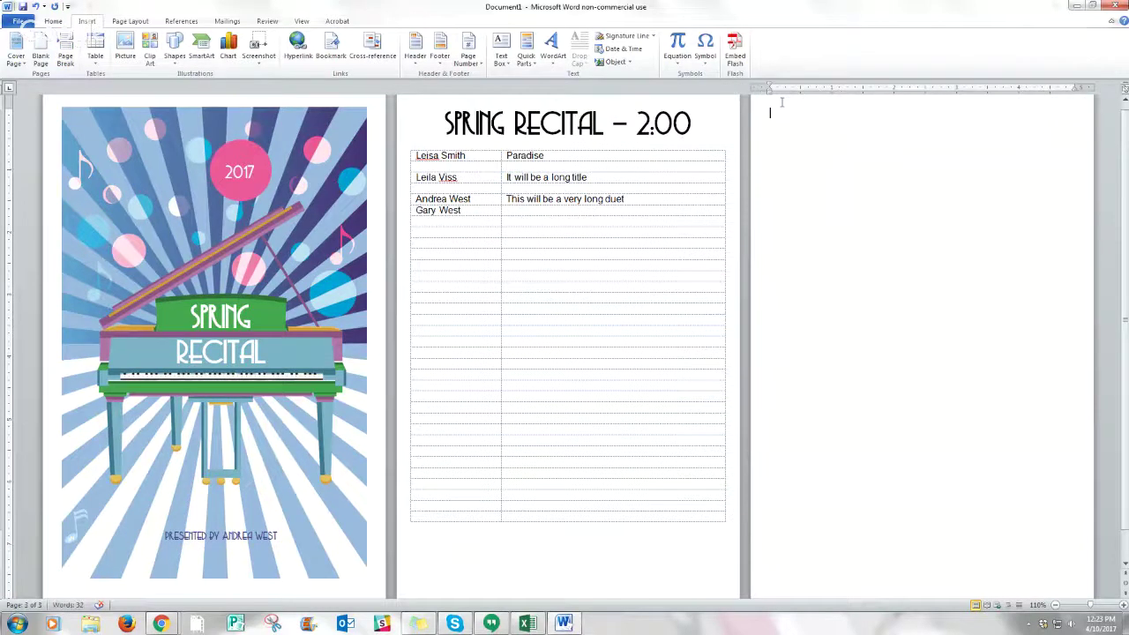
drag(710, 125, 459, 125)
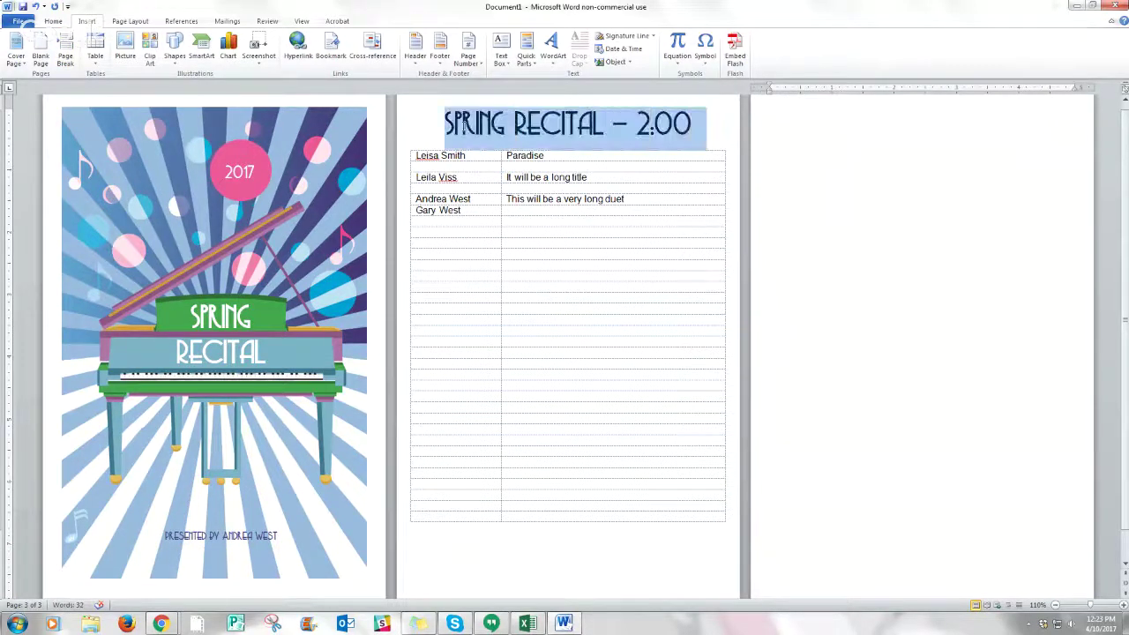
key(ctrl+c)
- Paste the heading at the top of page 3 and start overwriting it with MAY 21, 2017
click(783, 116)
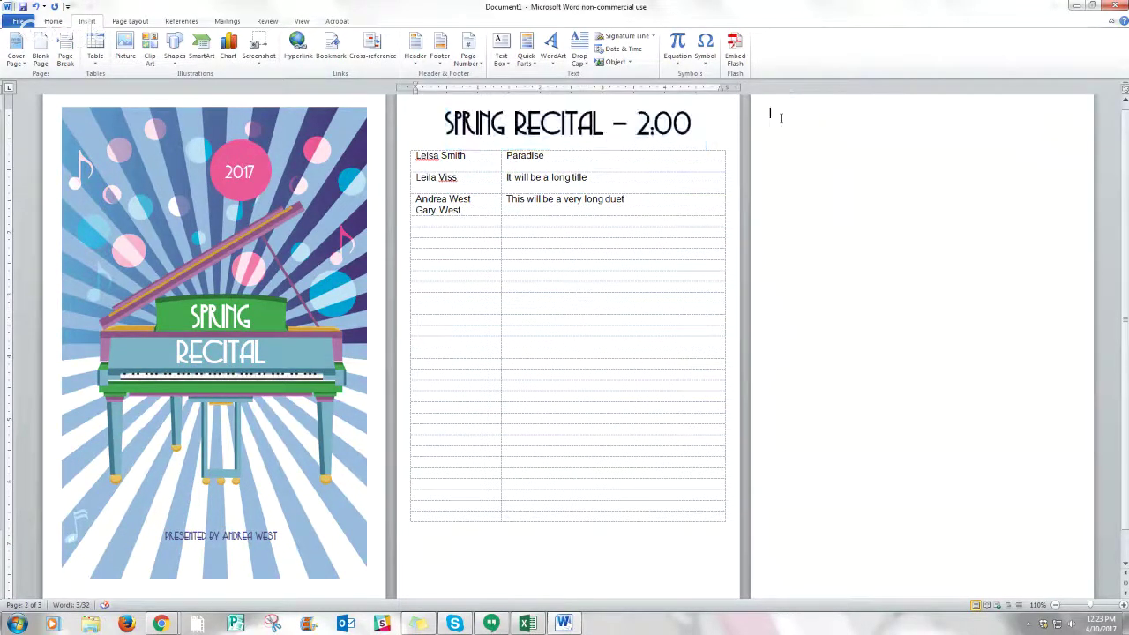
key(ctrl+v)
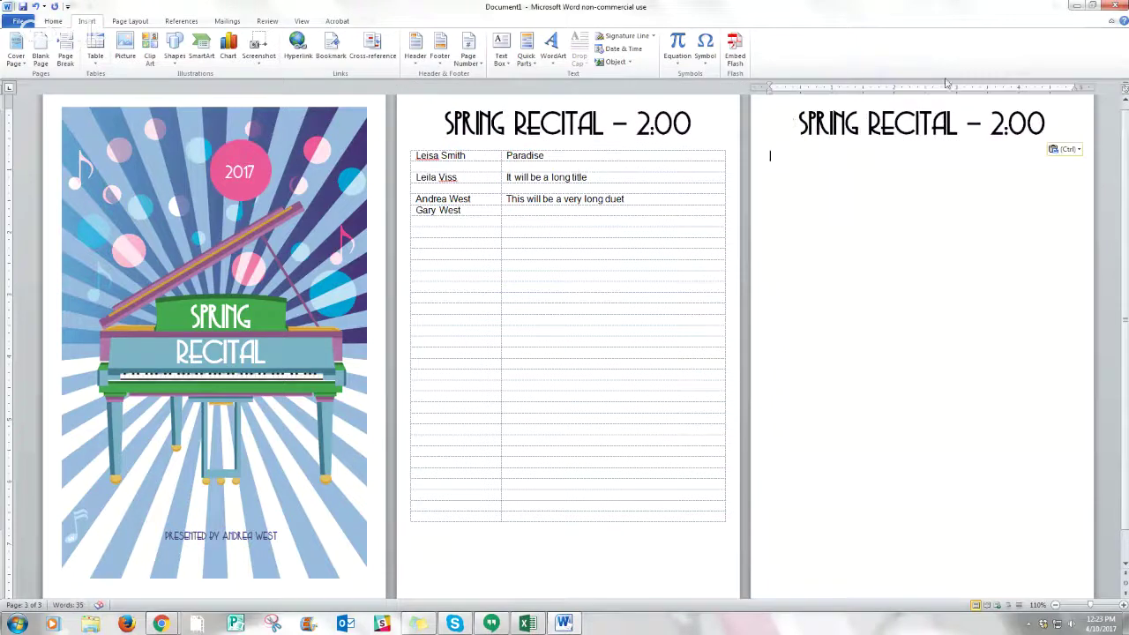
drag(1051, 125, 800, 127)
text(MAY 21)
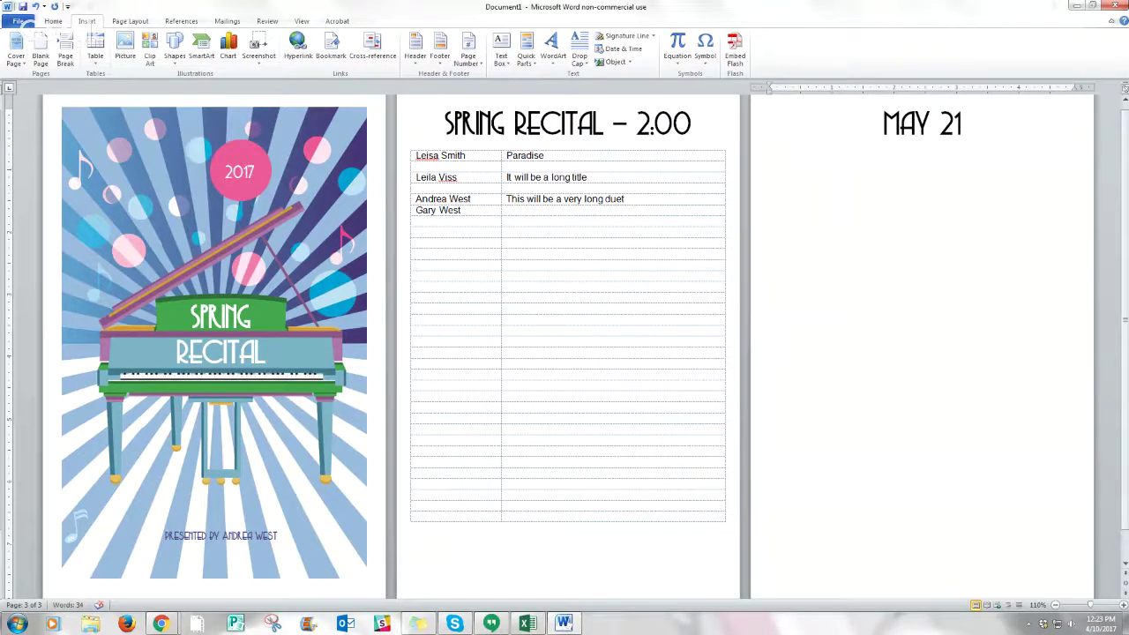
text(,)
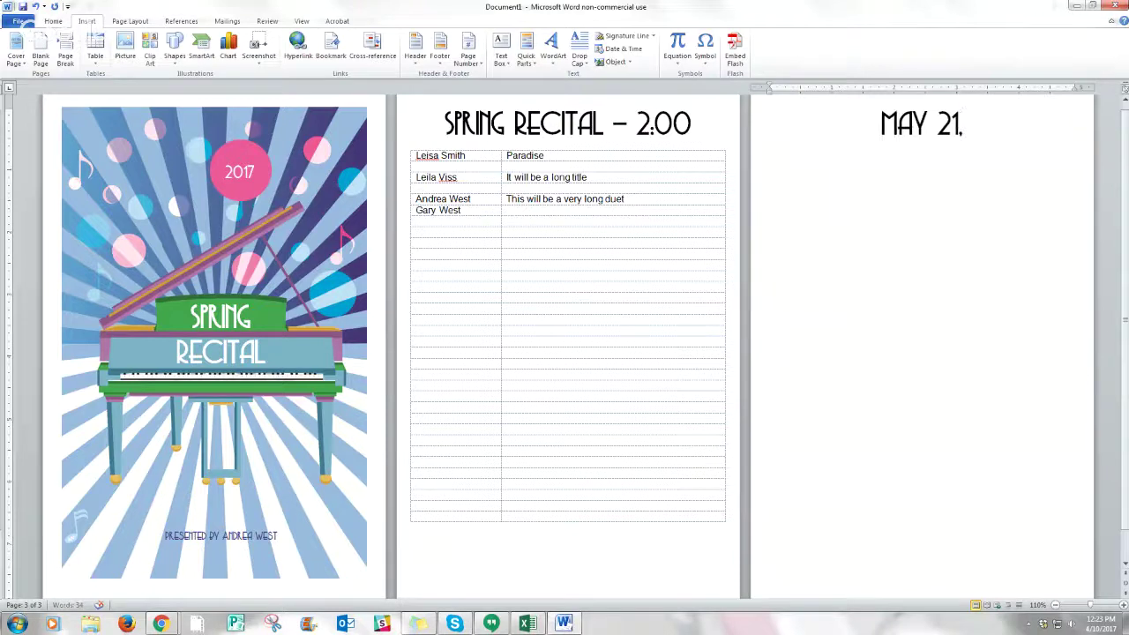
text( 2017)
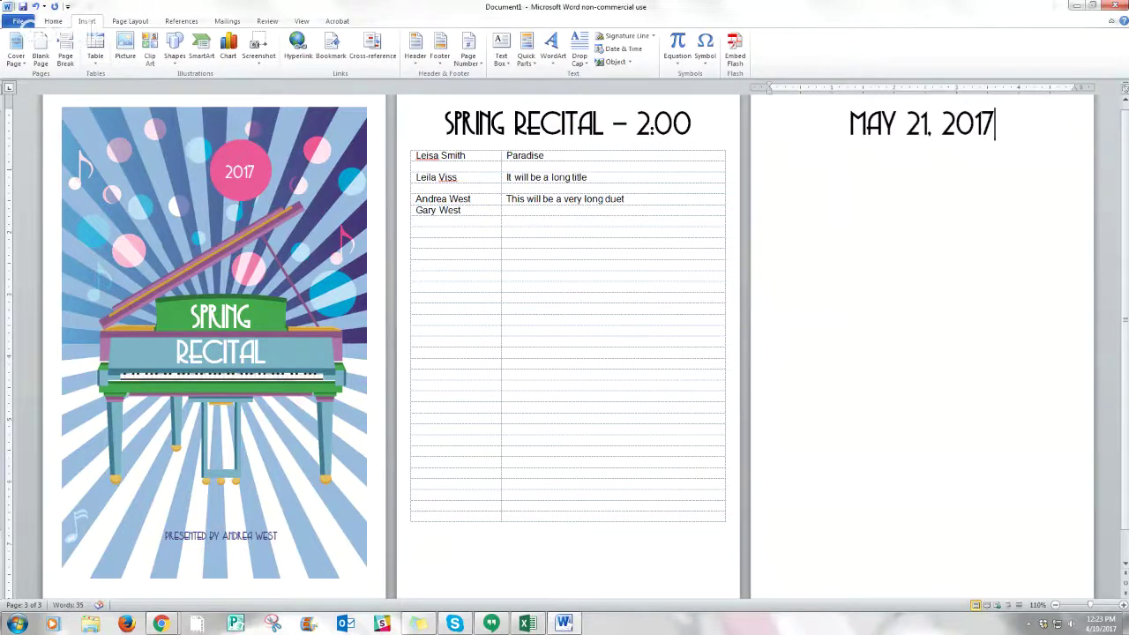
- Finish the MAY 21, 2017 heading and start an 11-point line below it for a table
key(Return)
click(50, 21)
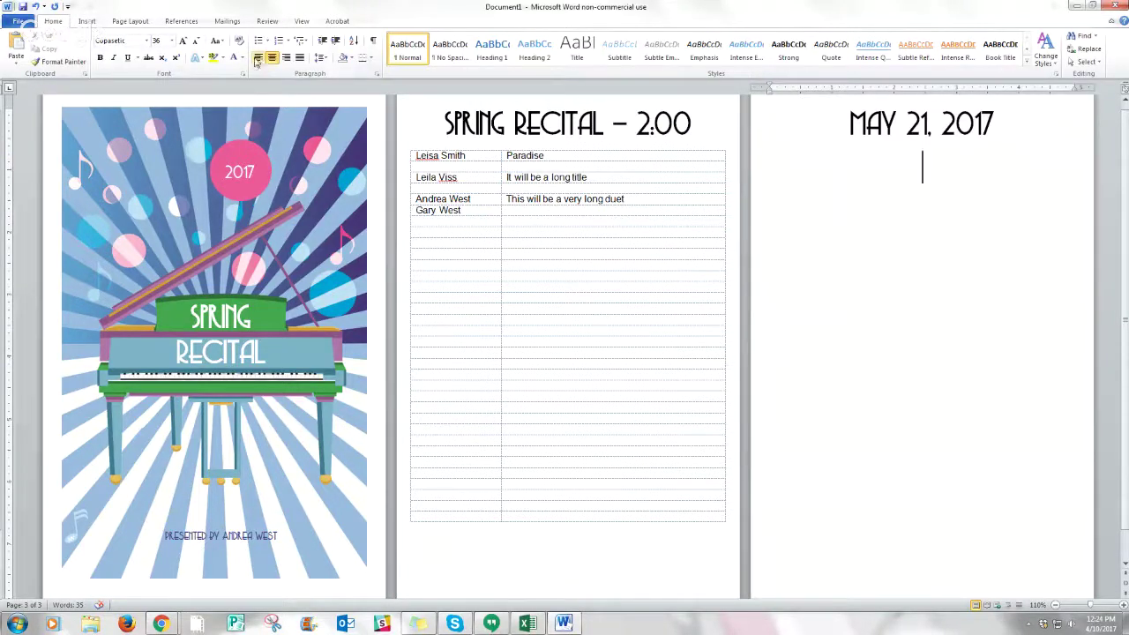
click(145, 42)
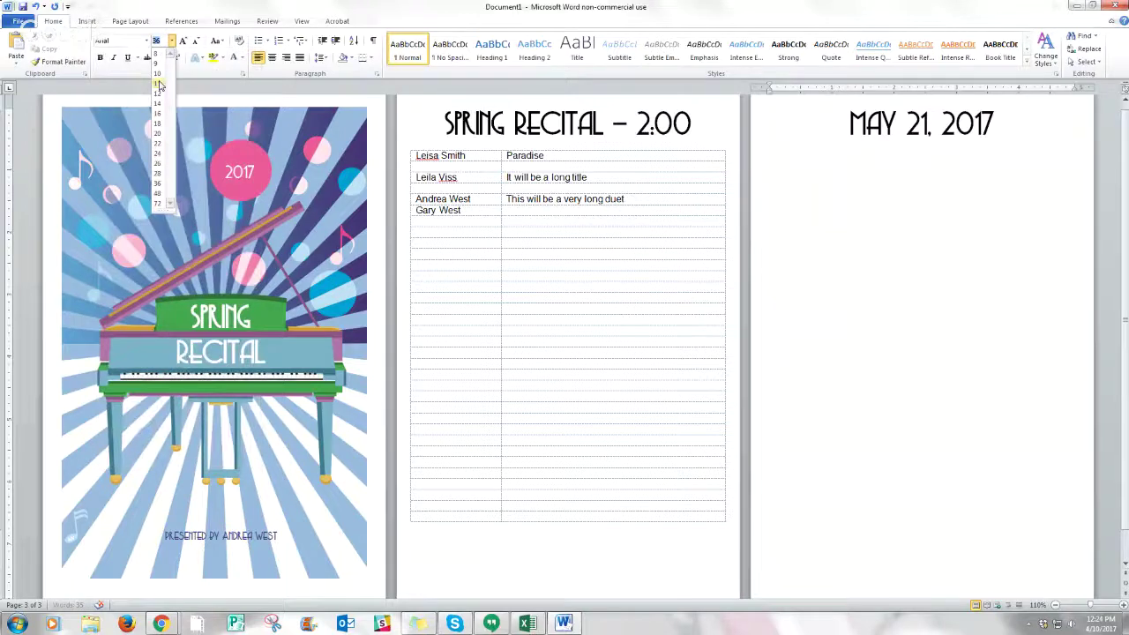
click(158, 83)
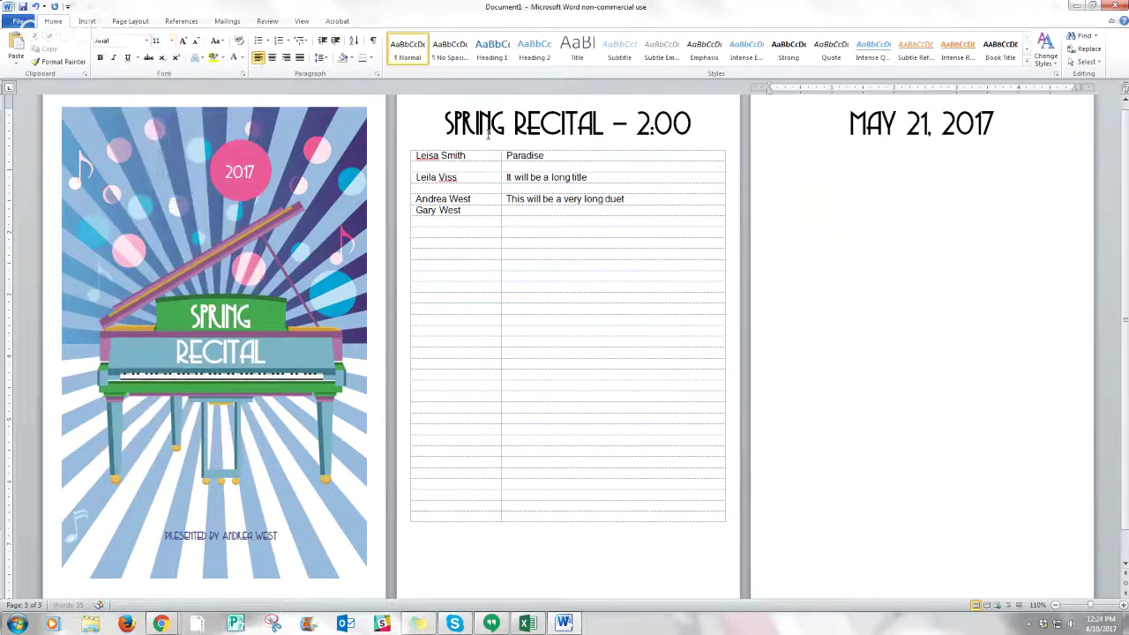
click(87, 20)
click(96, 53)
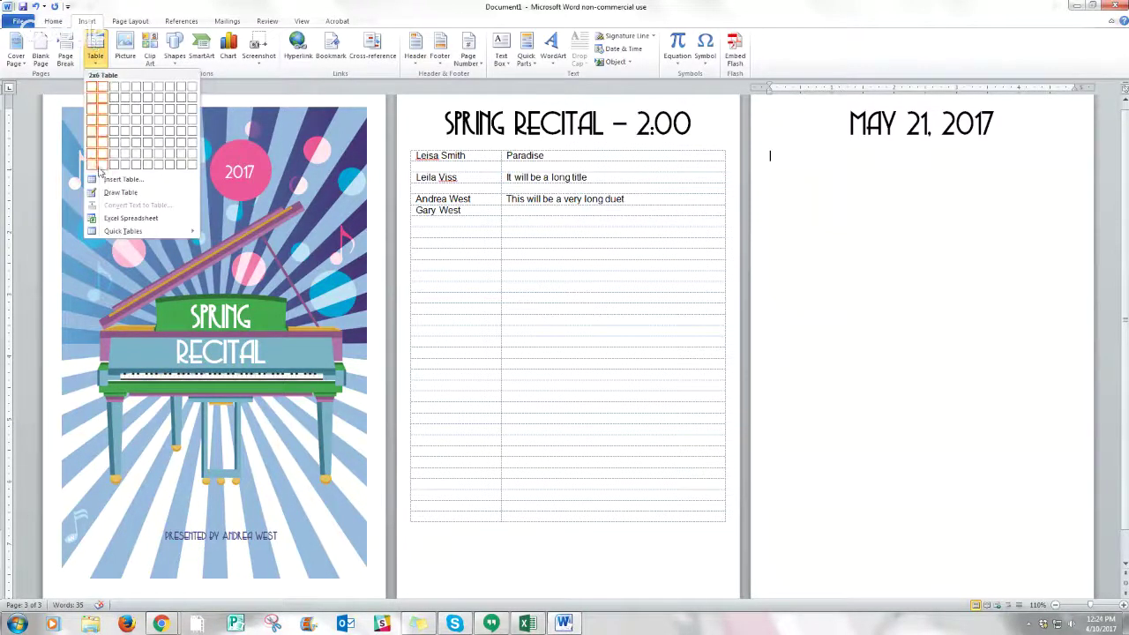
- Insert a 2×6 table under the date heading and add six more rows below it
click(103, 142)
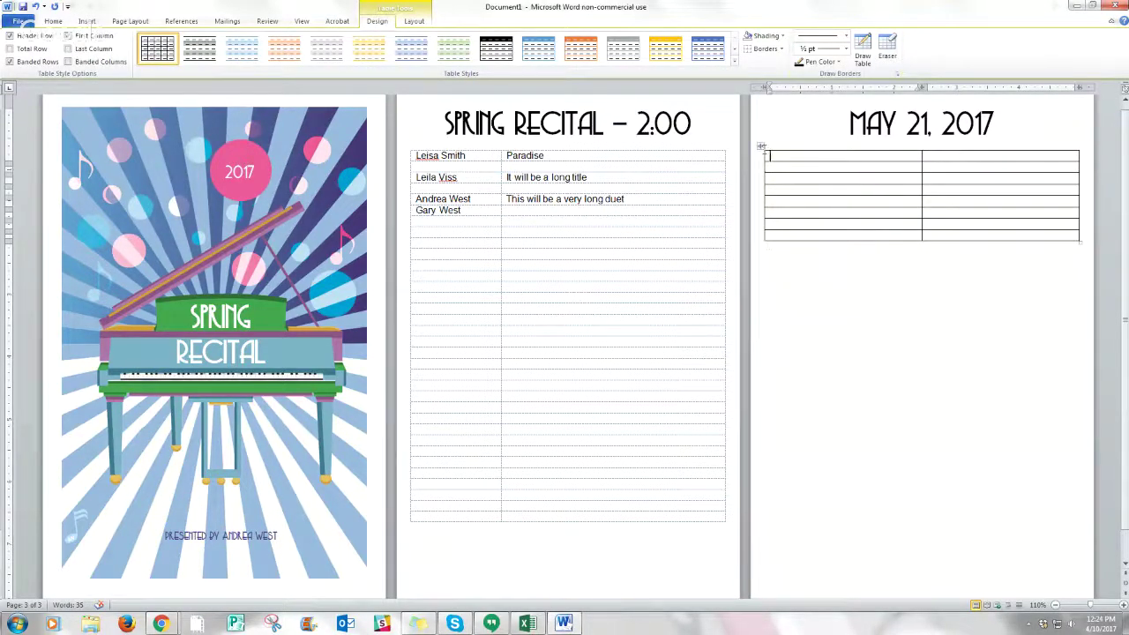
drag(754, 167, 757, 246)
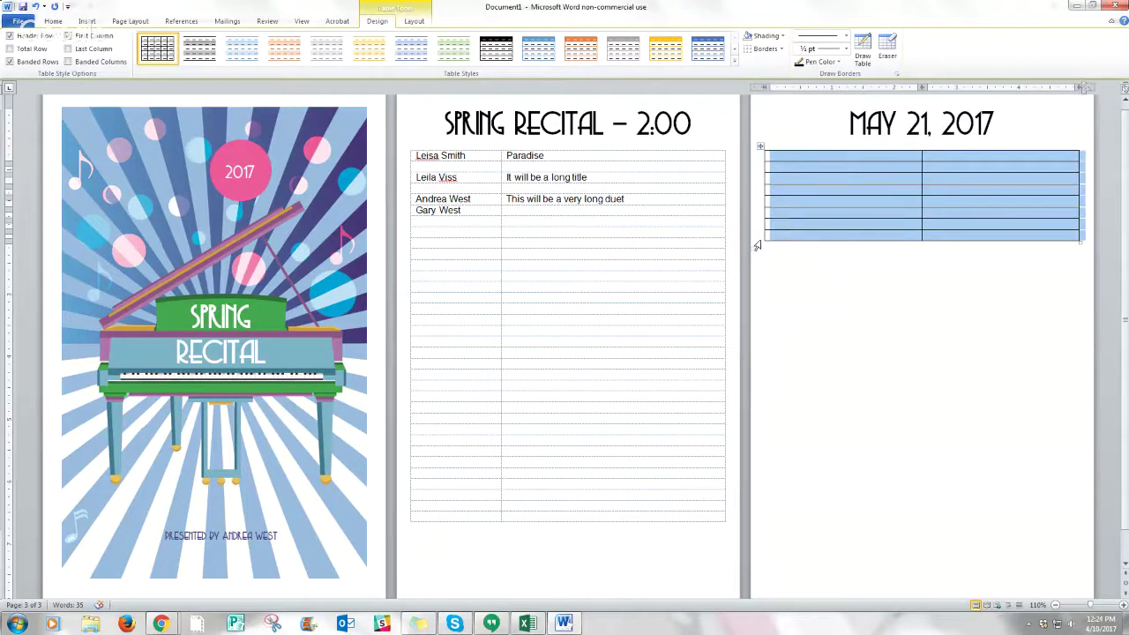
right_click(762, 238)
mouse_move(803, 304)
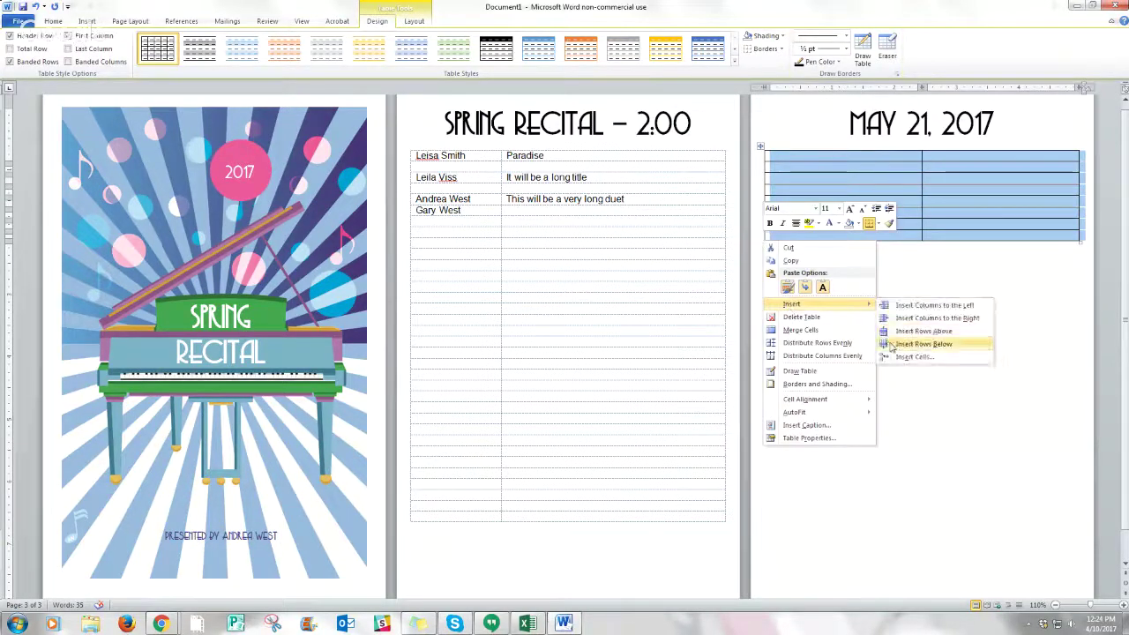
click(893, 345)
scroll(998, 307, down, 1)
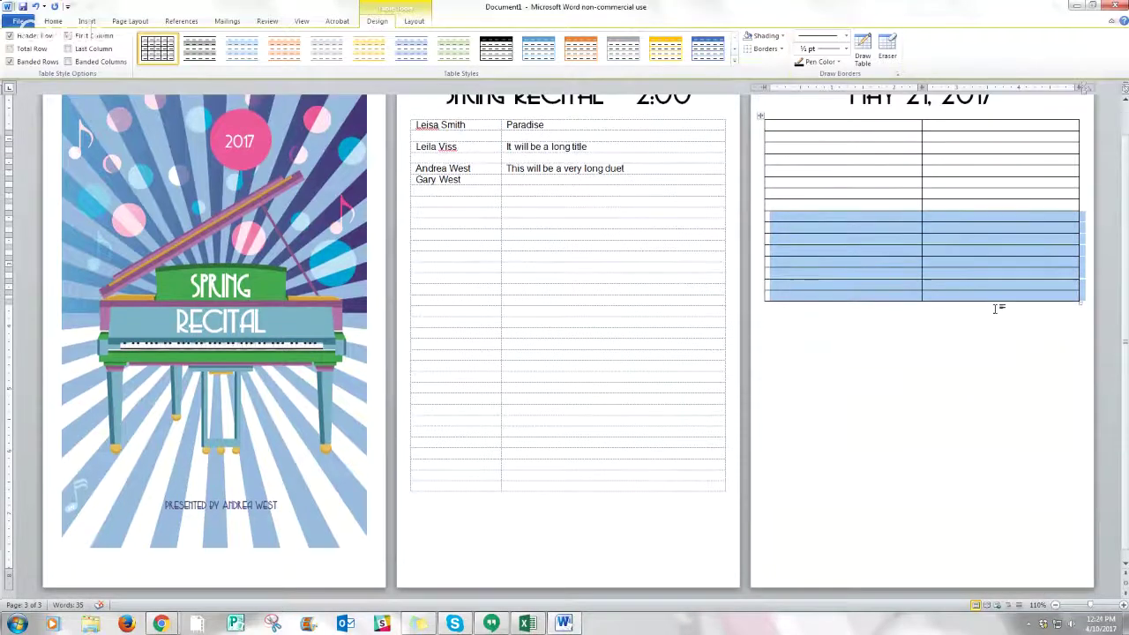
click(1064, 358)
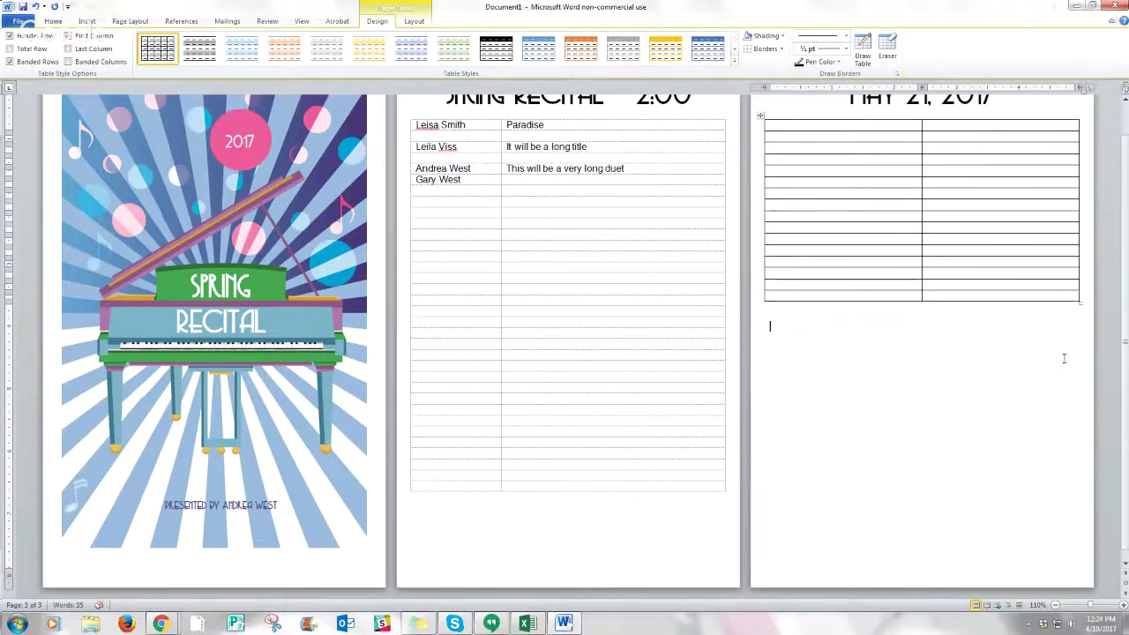
- Insert a new blank fourth page after the date page
click(85, 21)
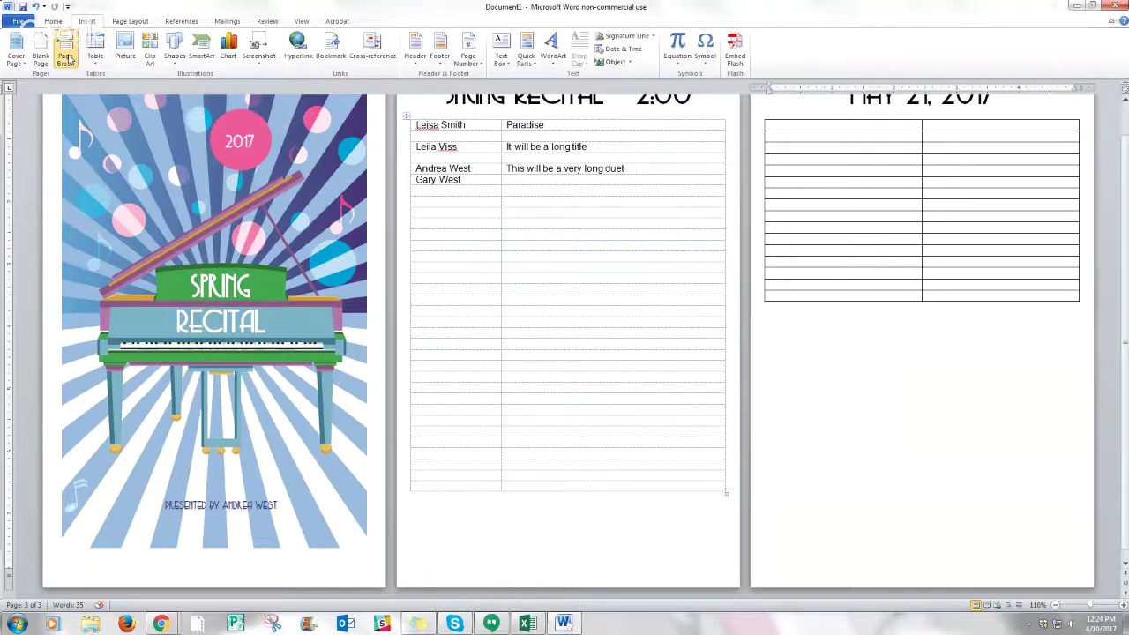
click(67, 59)
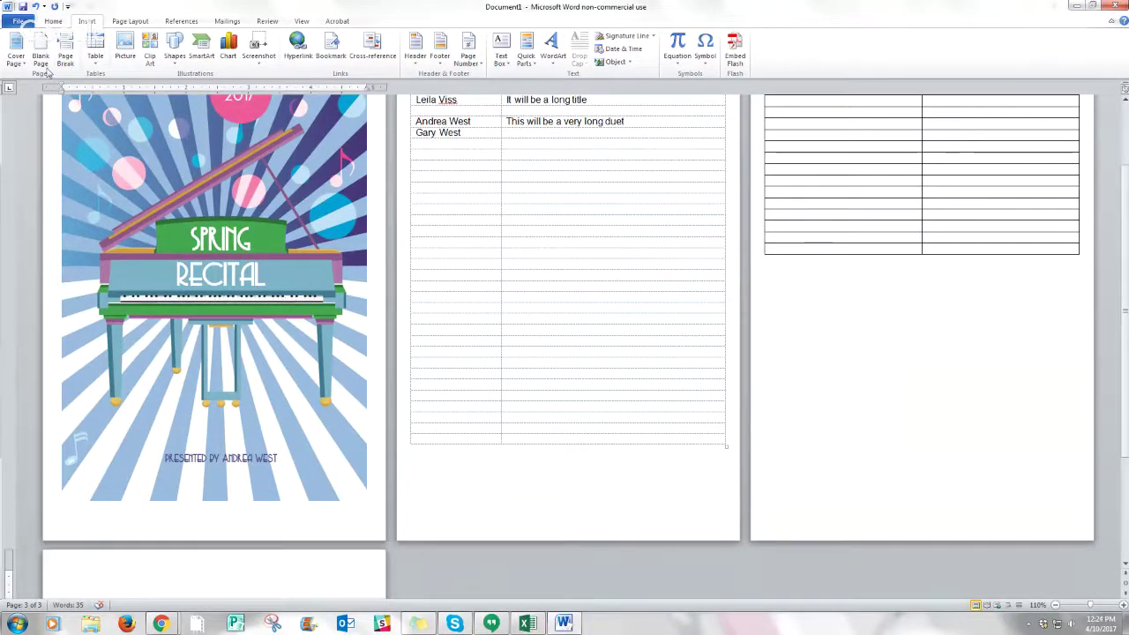
scroll(198, 196, up, 2)
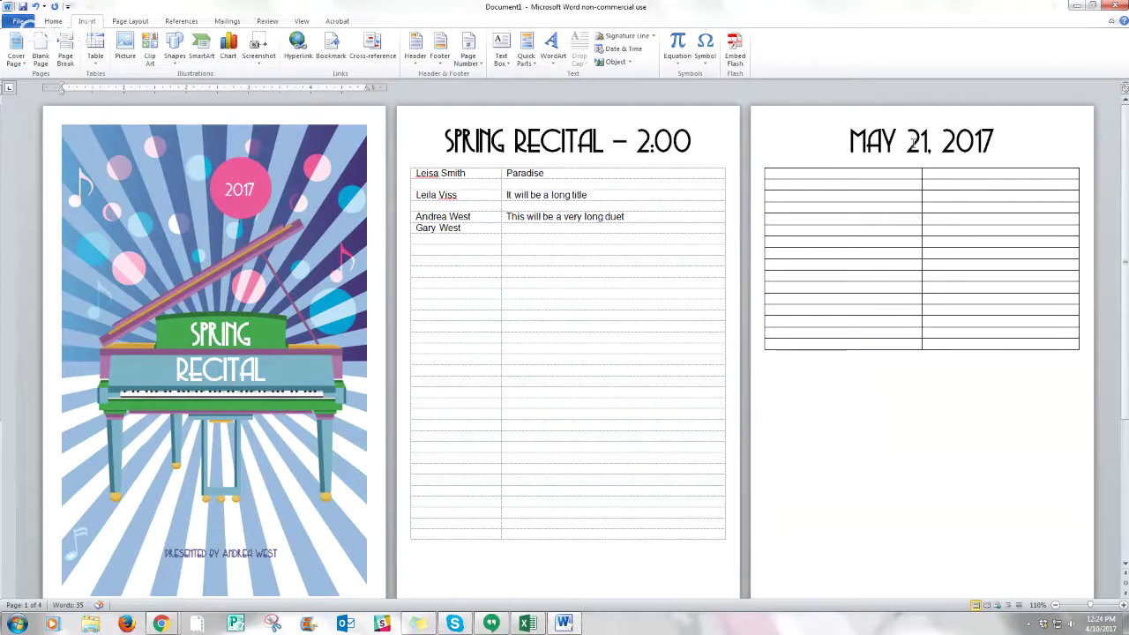
scroll(549, 234, down, 3)
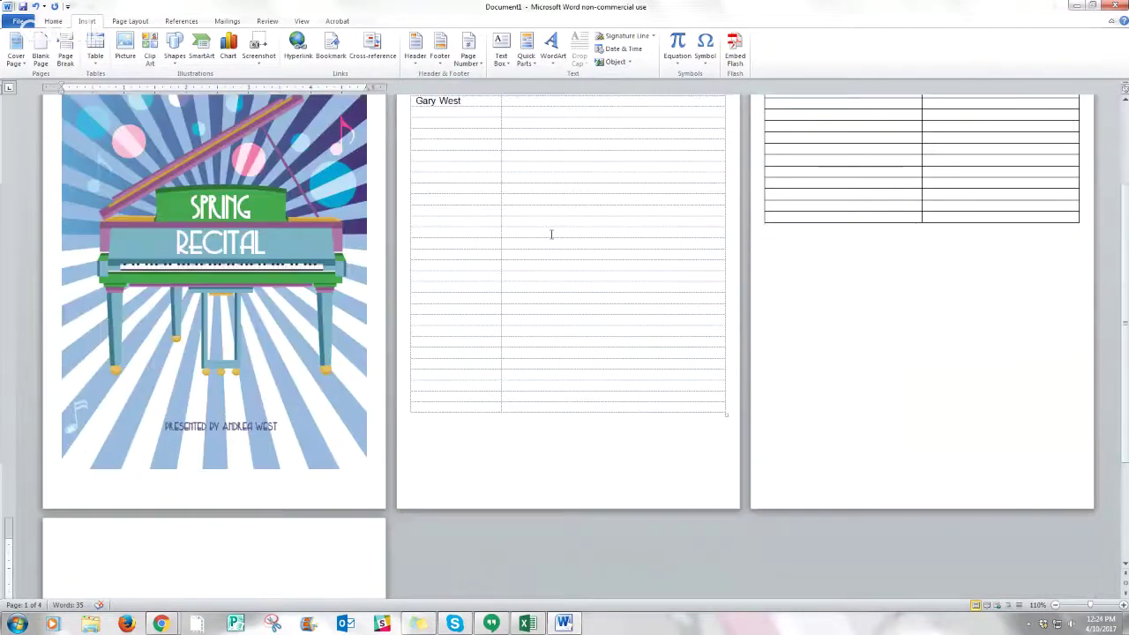
scroll(551, 234, down, 2)
scroll(551, 234, up, 5)
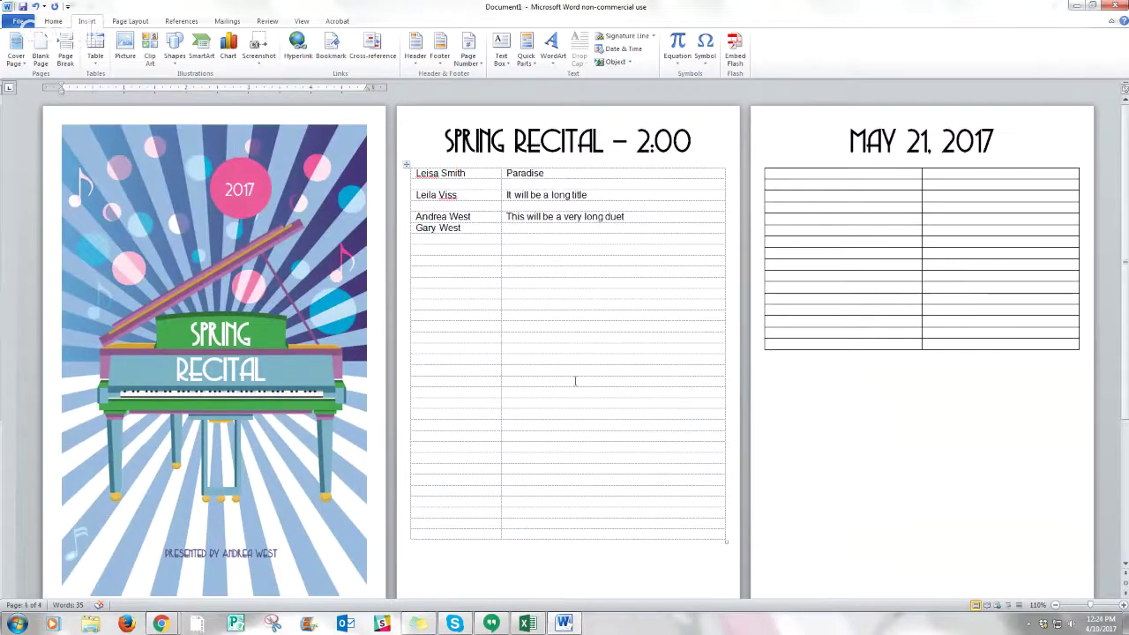
- Place the insertion point at the top of the empty page 4
scroll(719, 337, down, 12)
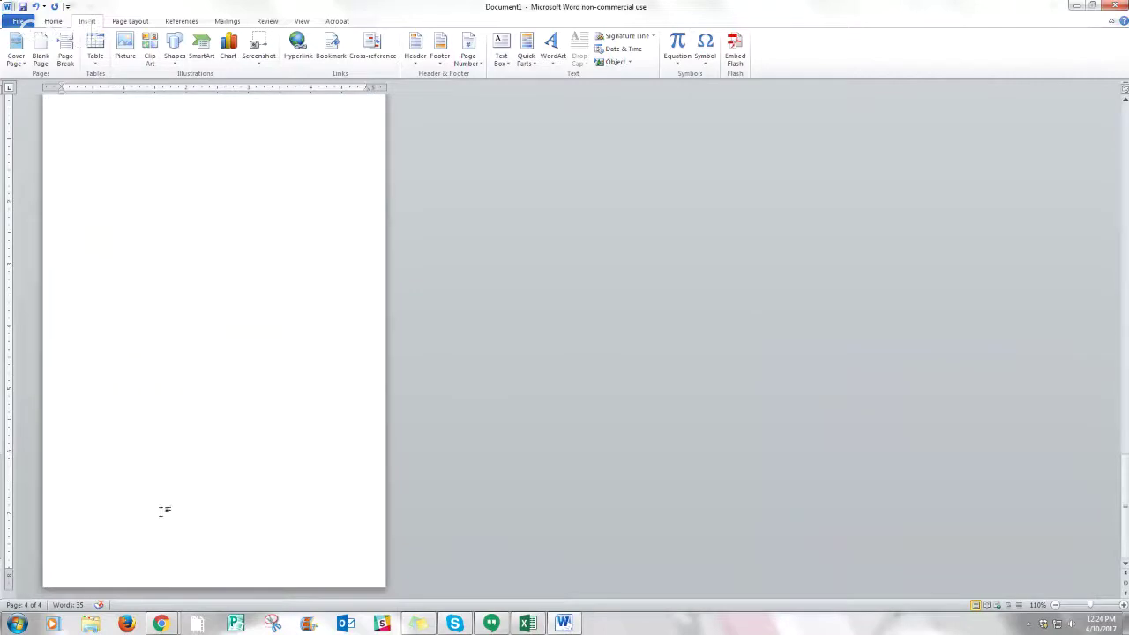
scroll(161, 512, up, 12)
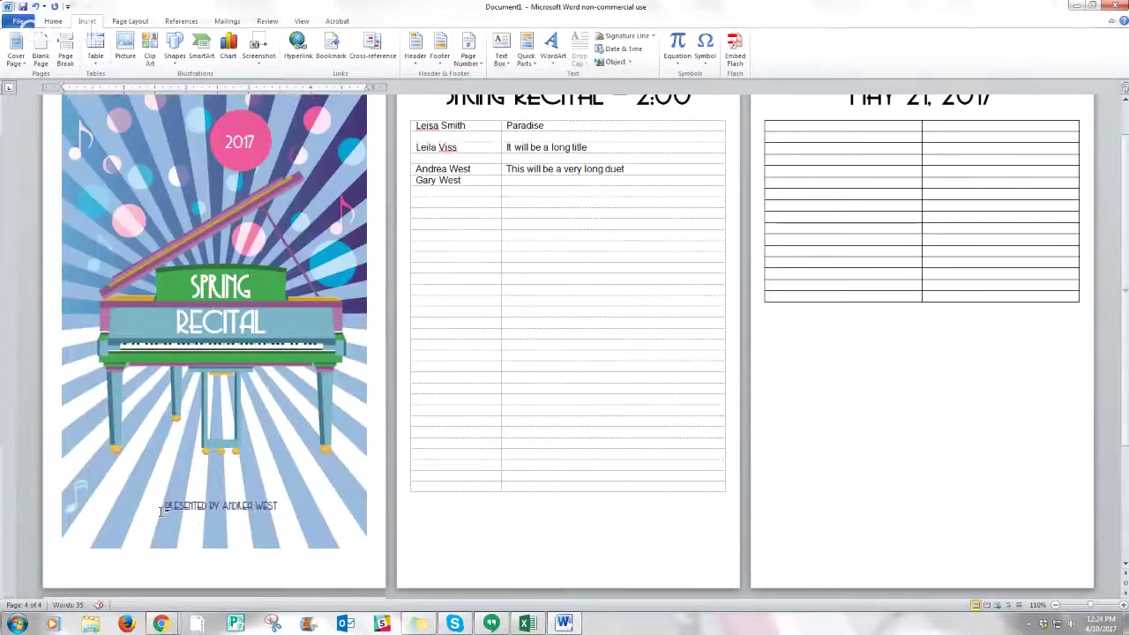
scroll(461, 393, up, 1)
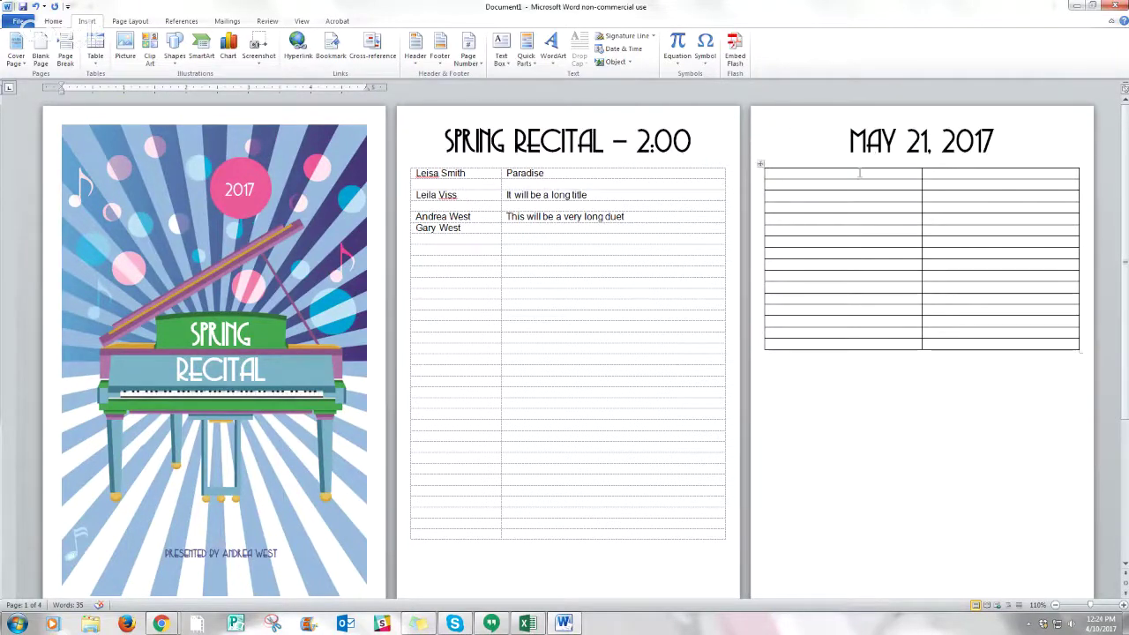
scroll(860, 177, down, 10)
click(287, 211)
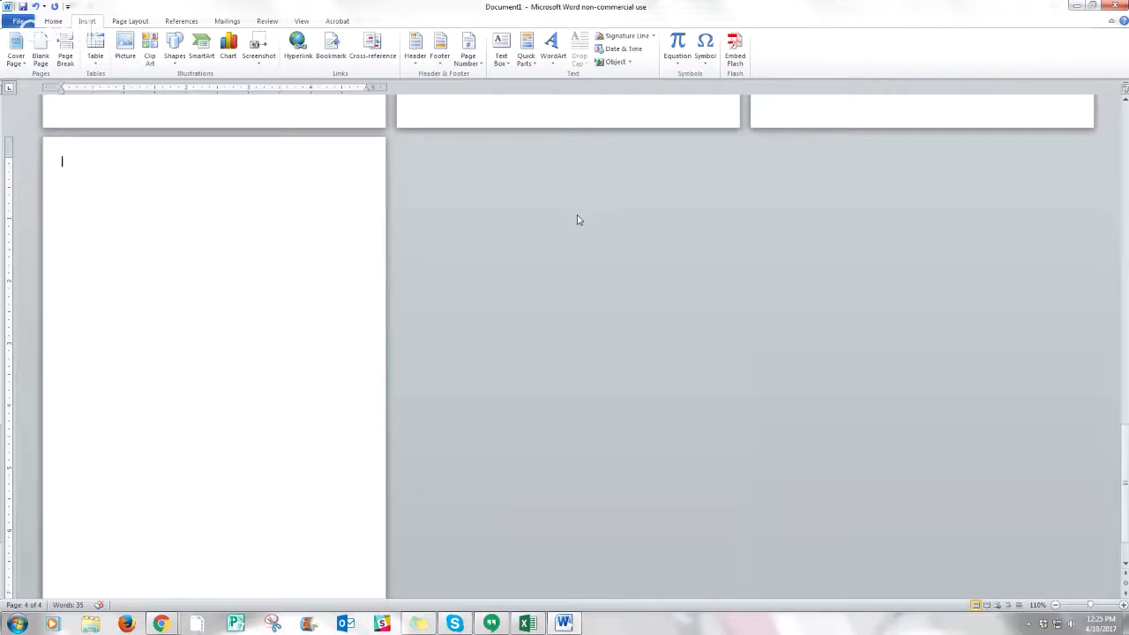
scroll(578, 220, up, 3)
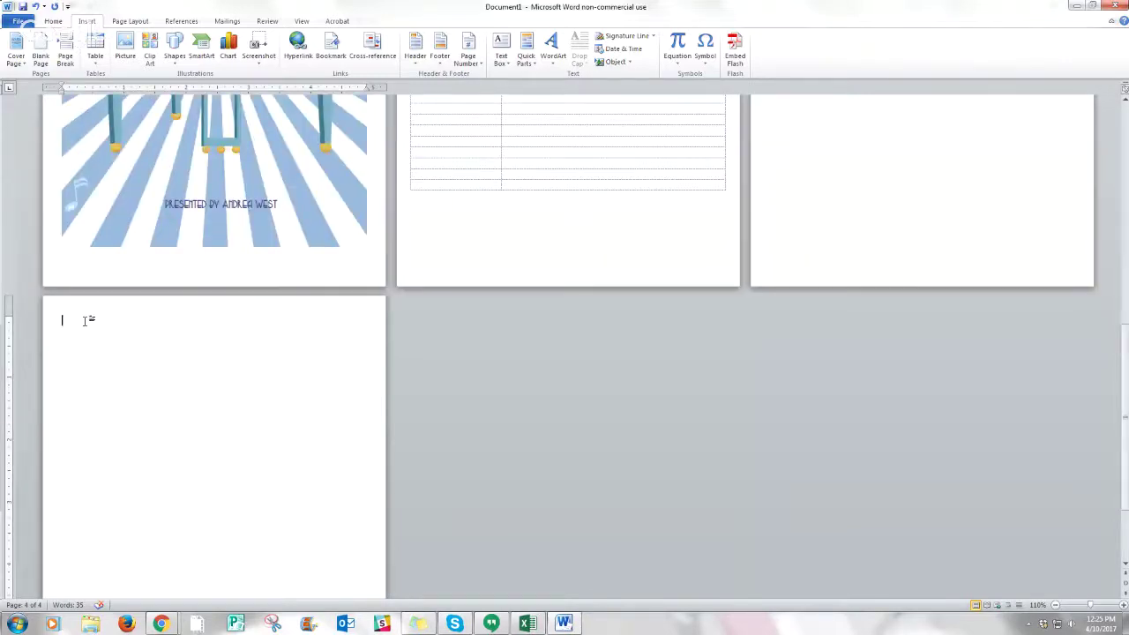
scroll(553, 235, up, 2)
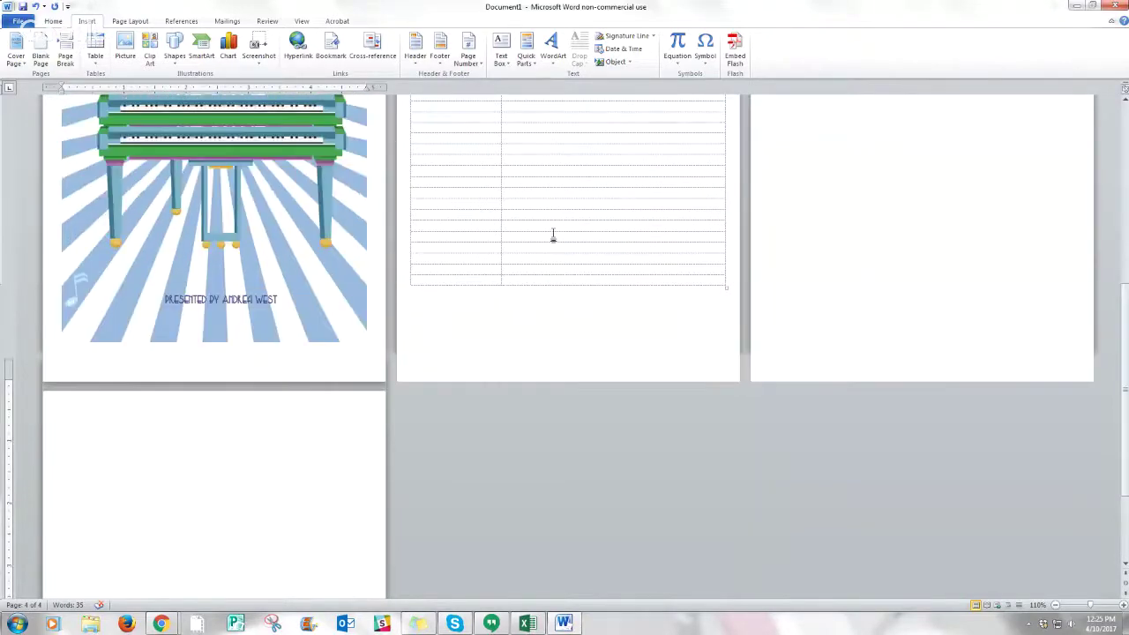
scroll(553, 235, up, 5)
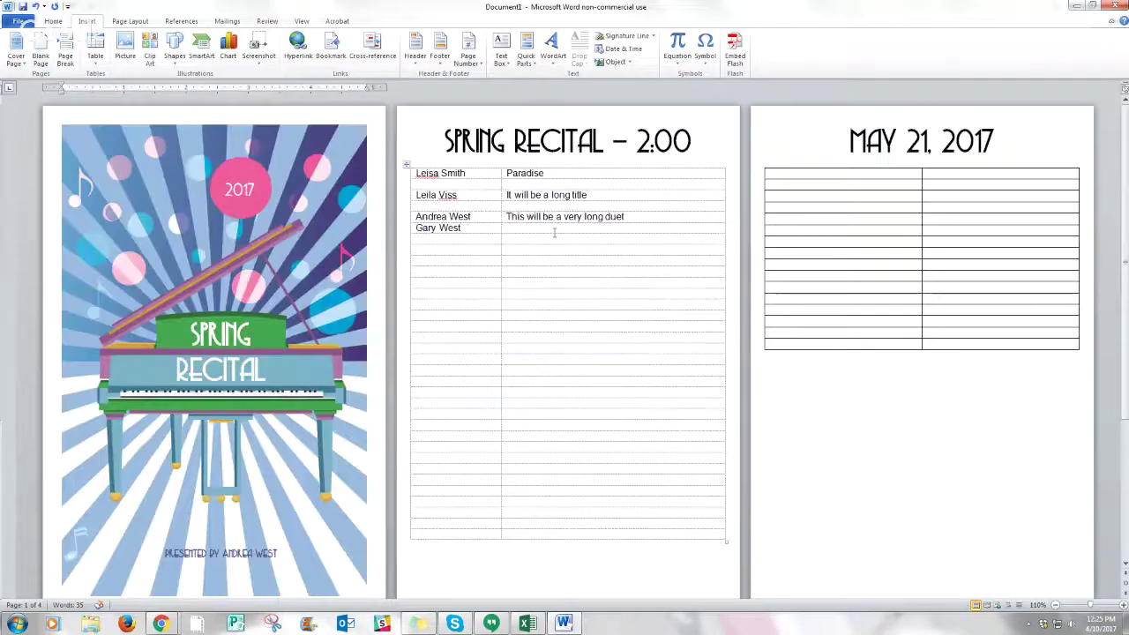
scroll(554, 233, down, 5)
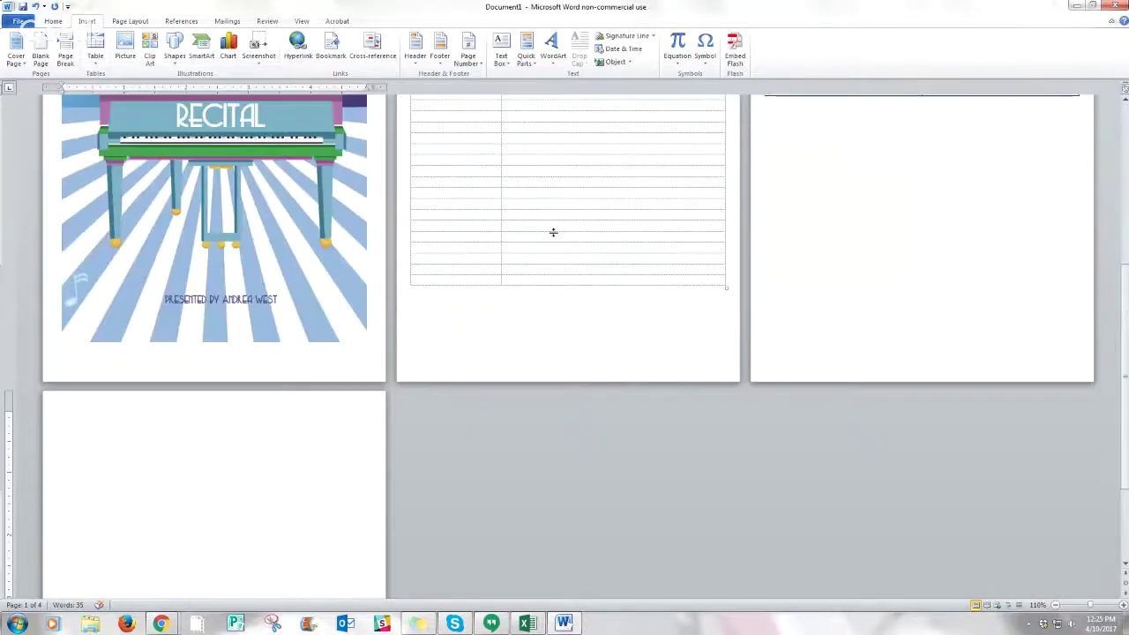
scroll(553, 232, down, 3)
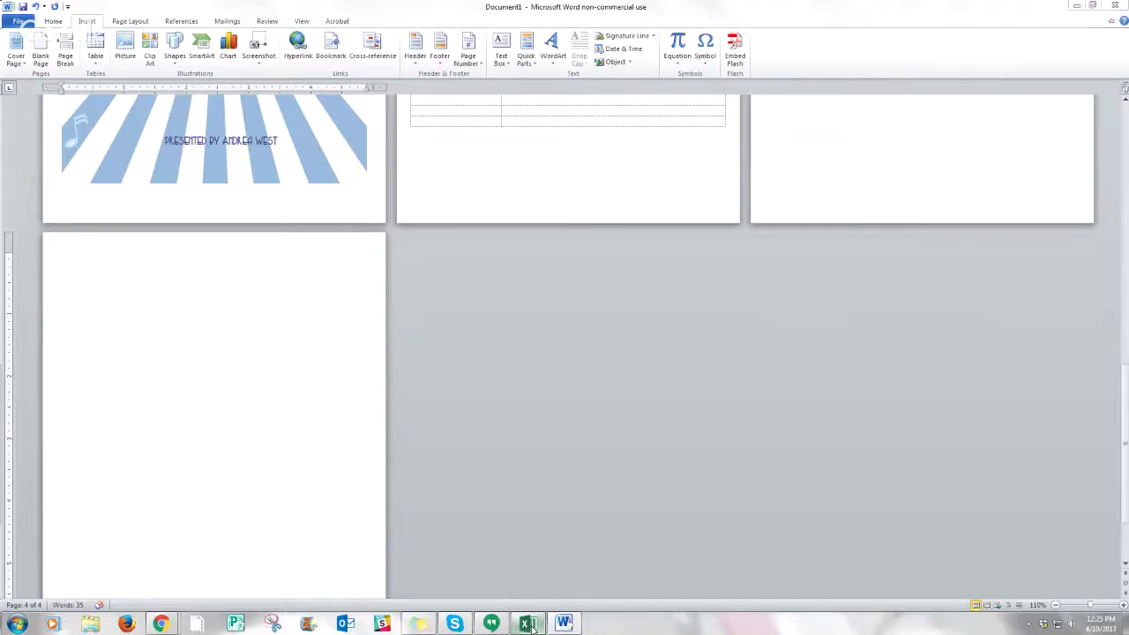
- Copy the student names and praise paragraphs in B2:C7 of Excel's Praise sheet
click(527, 625)
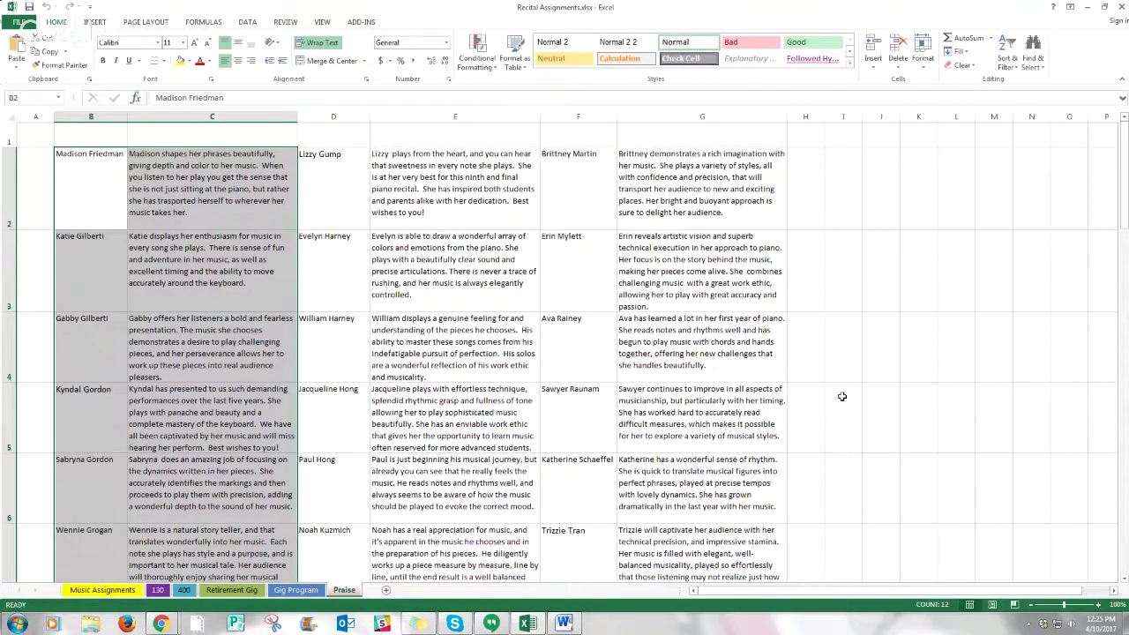
click(842, 396)
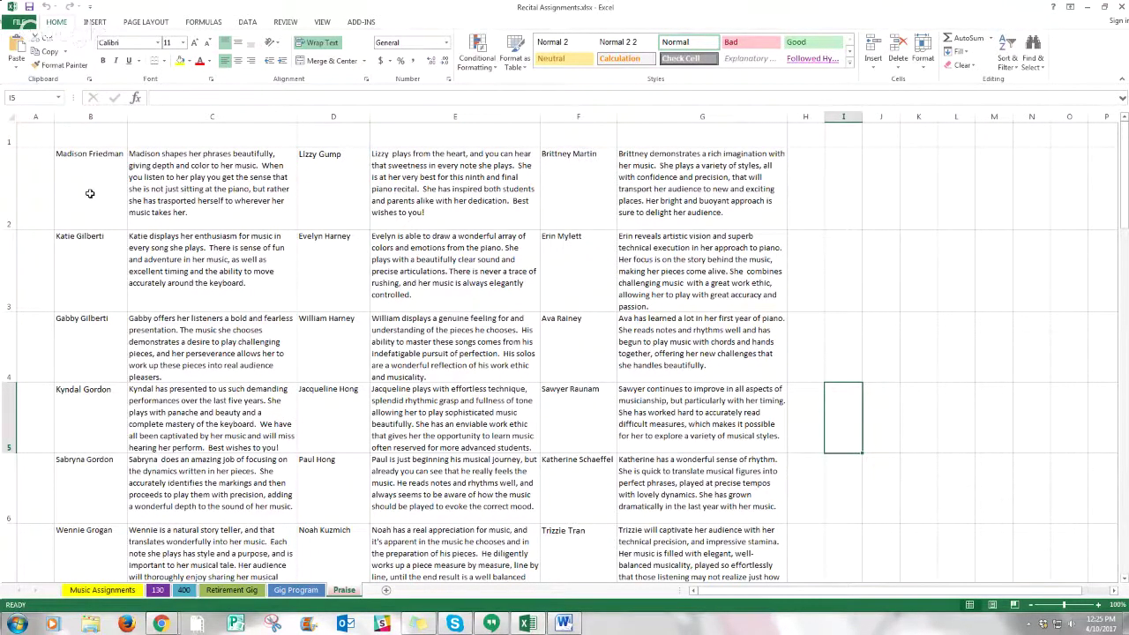
drag(89, 192, 249, 553)
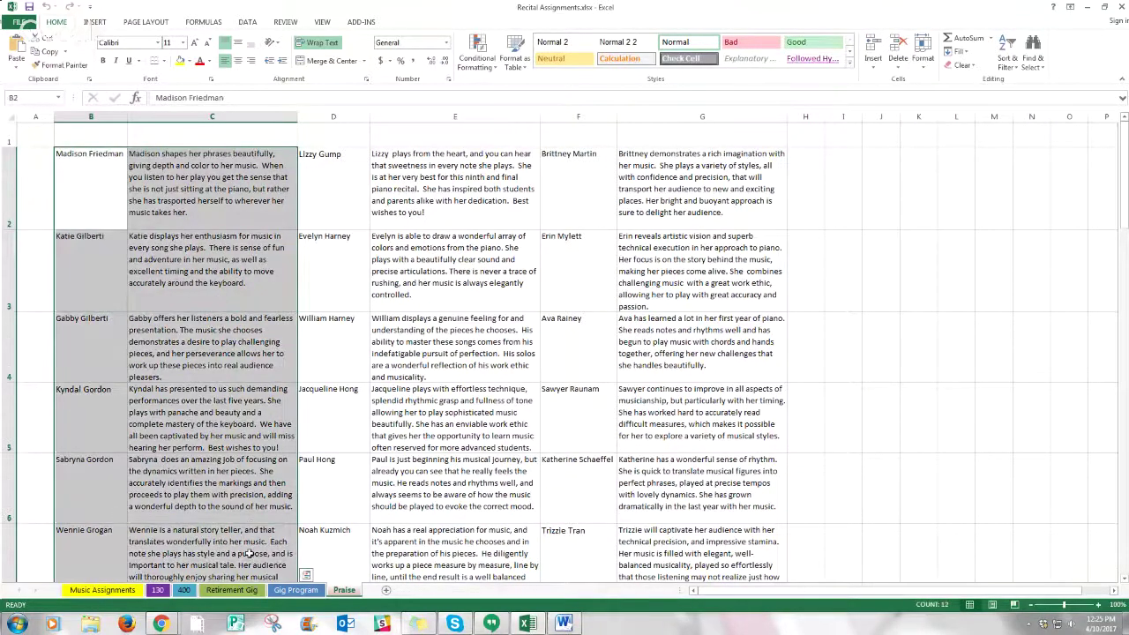
key(ctrl+c)
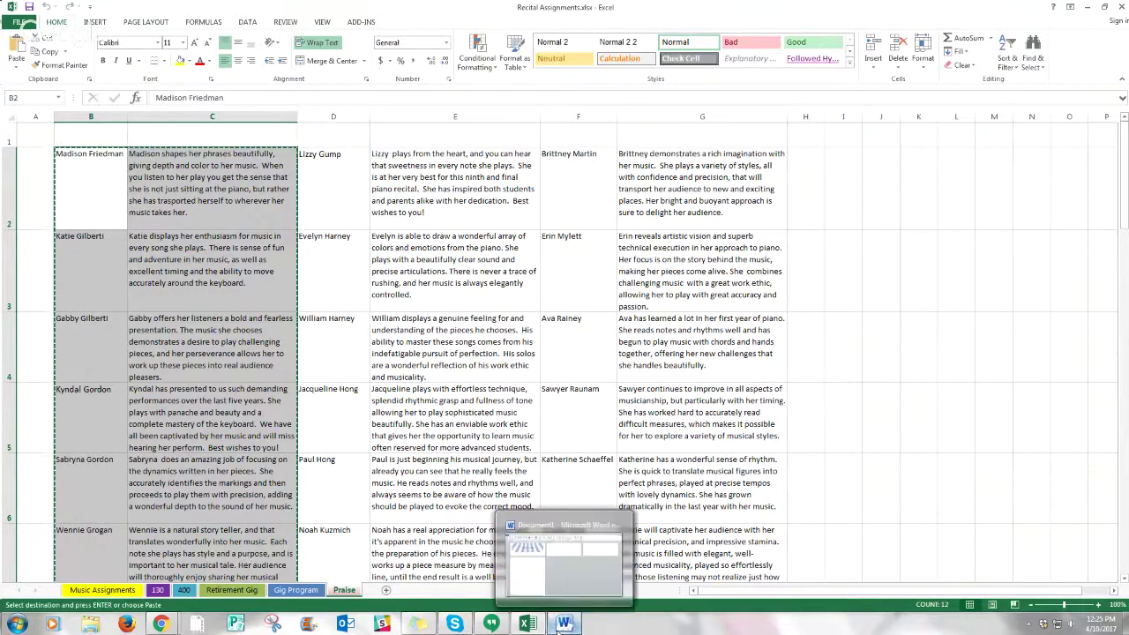
click(563, 624)
- Paste the praise table onto page 4 and widen its name column and first description cell
key(ctrl+v)
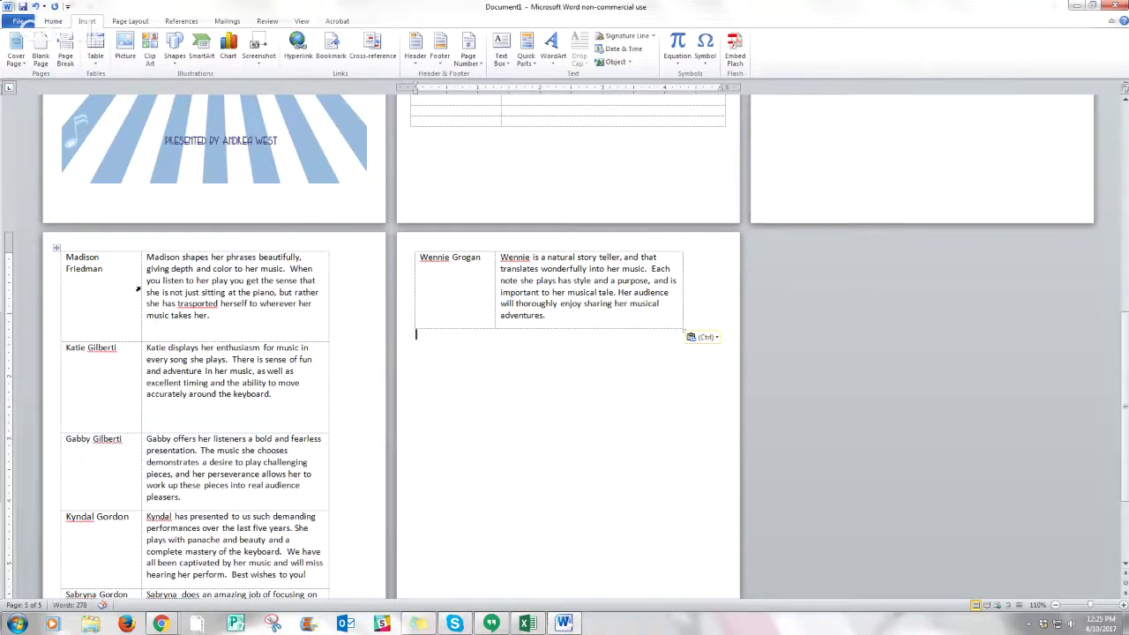
drag(137, 287, 154, 287)
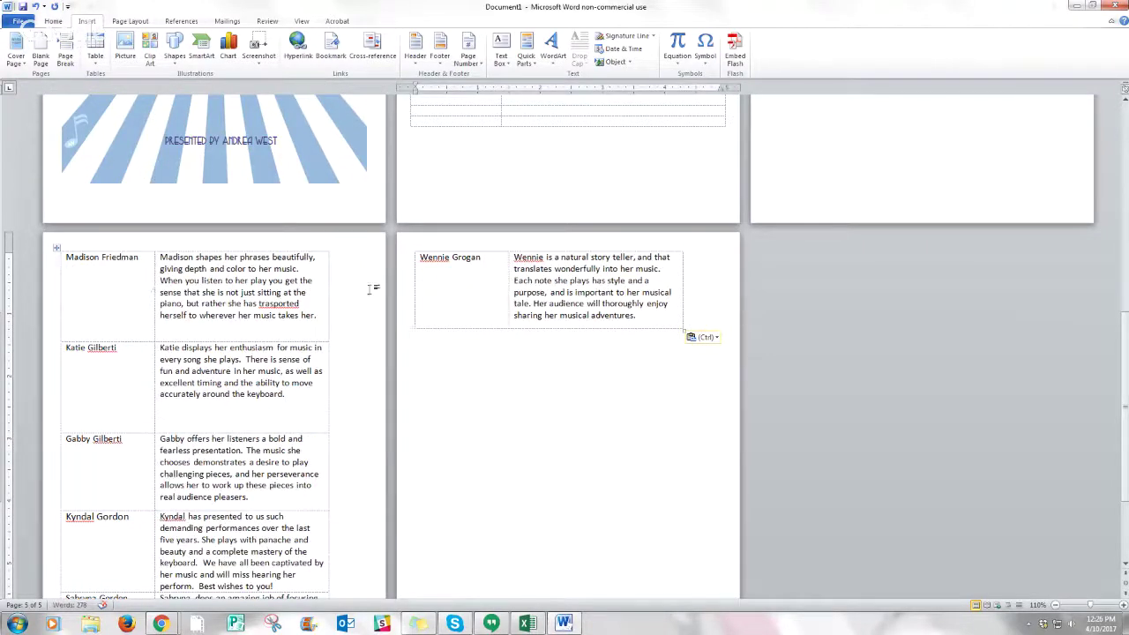
click(326, 297)
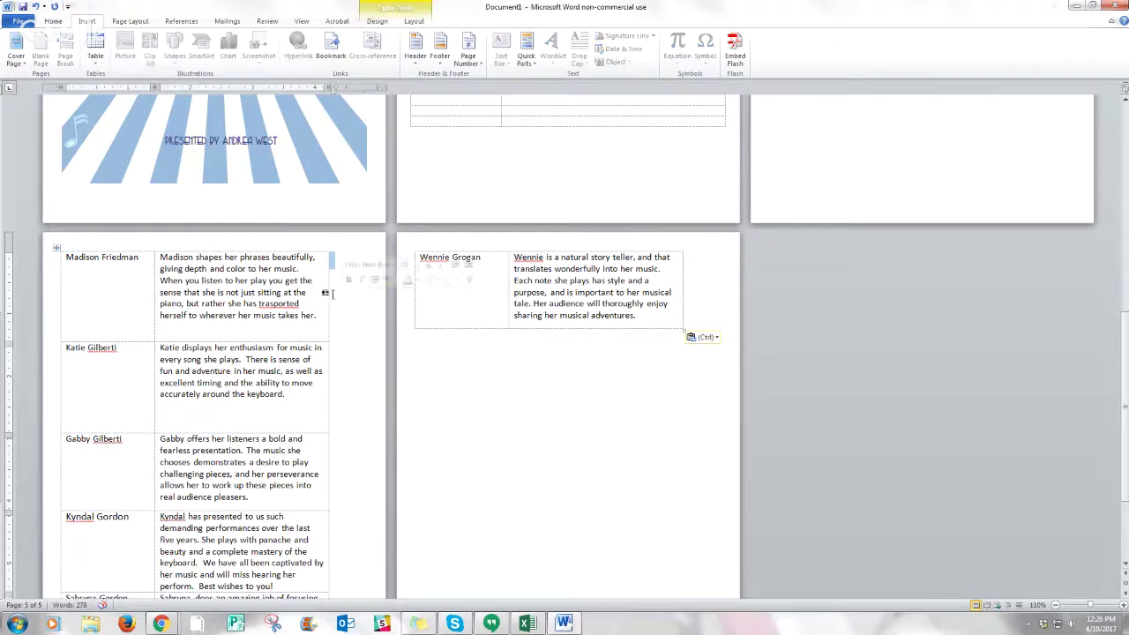
drag(325, 298, 365, 300)
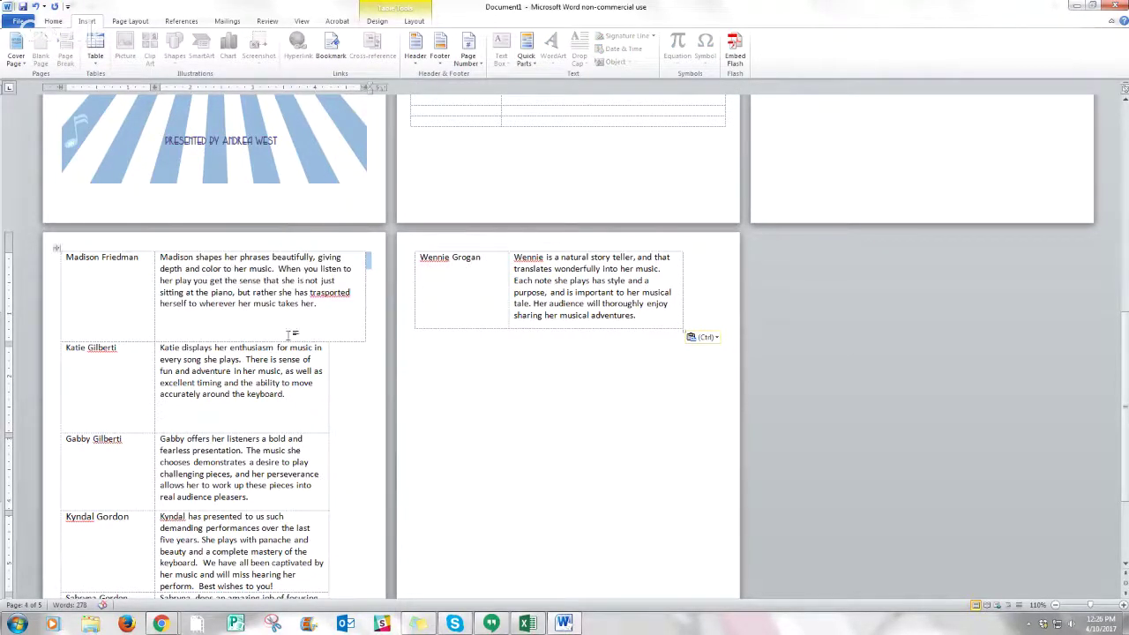
- Widen the second student's description cell and shorten the first two rows to remove empty space
drag(284, 338, 278, 314)
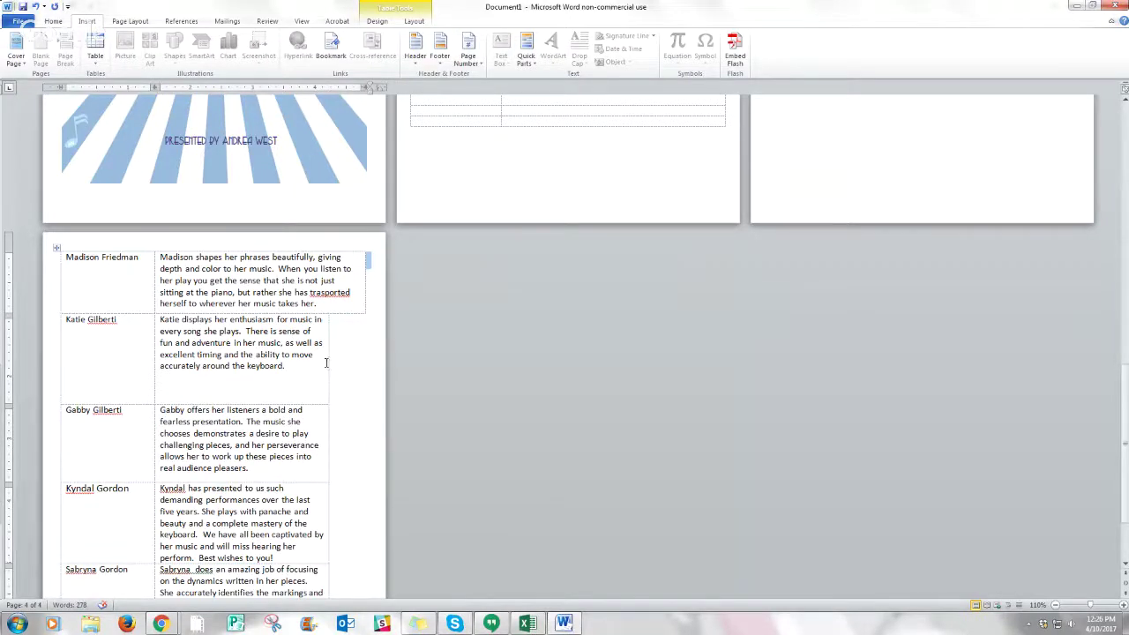
drag(326, 362, 364, 364)
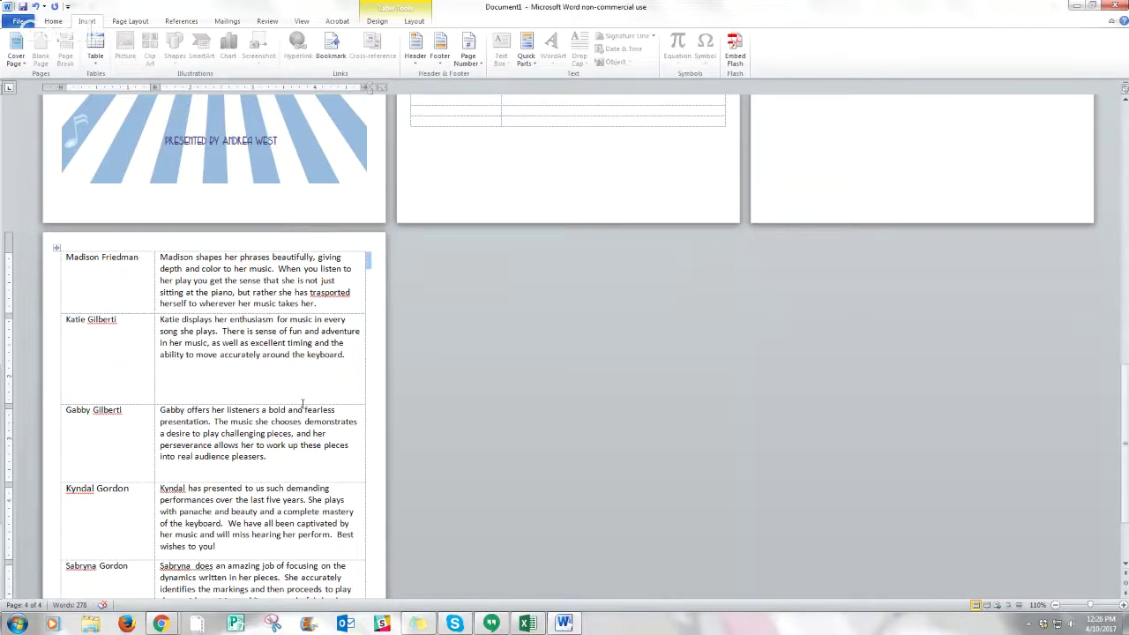
drag(302, 405, 290, 364)
scroll(294, 369, down, 3)
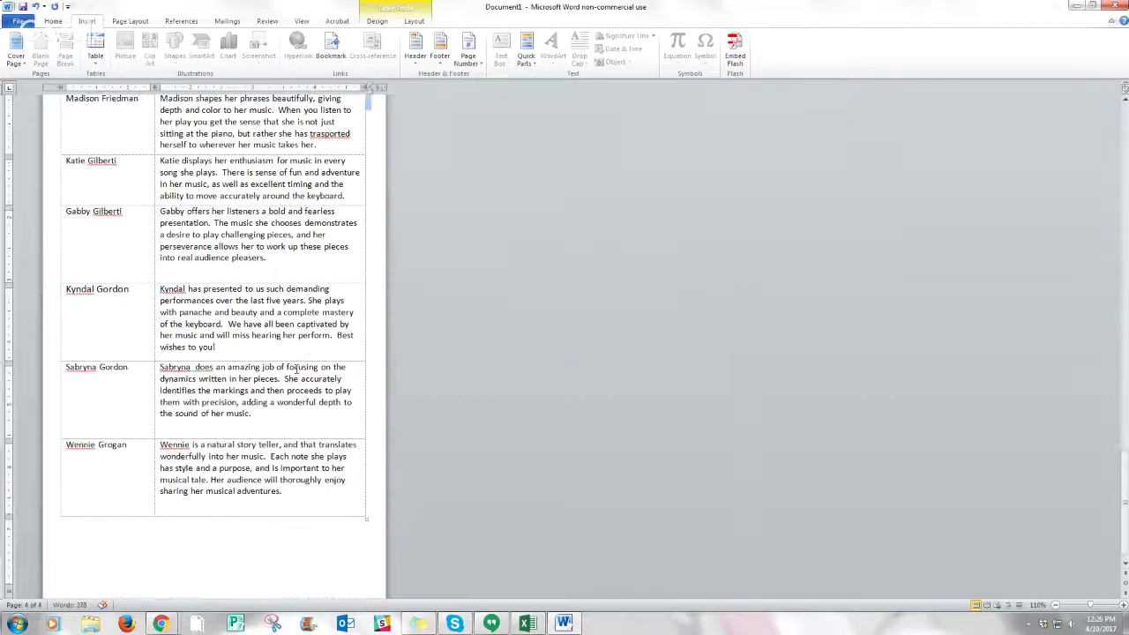
scroll(223, 277, up, 5)
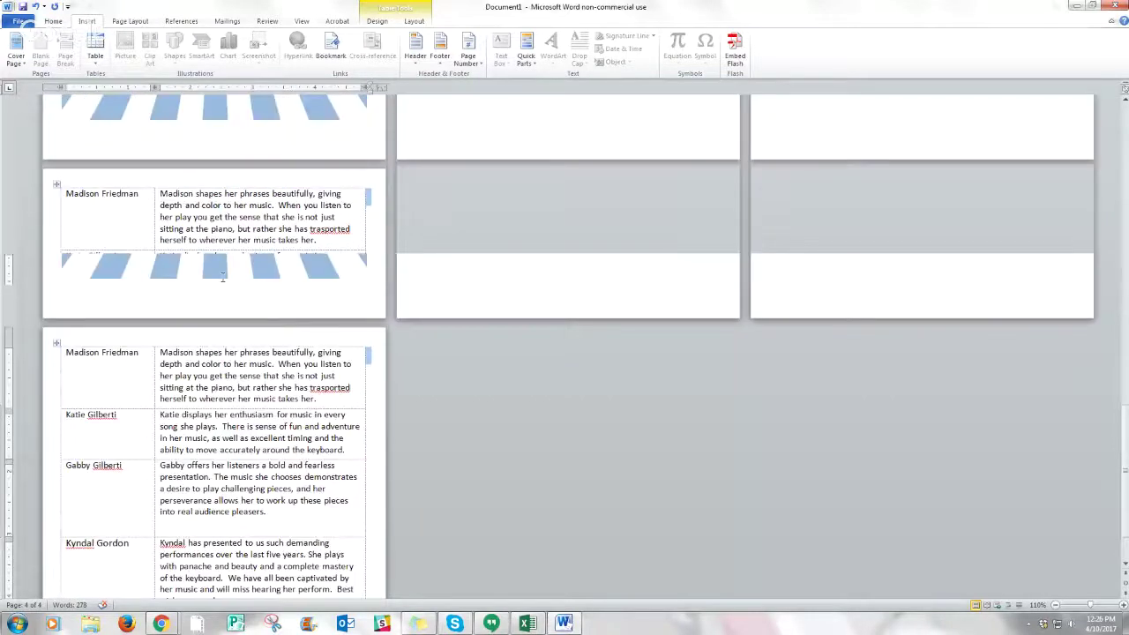
scroll(223, 277, up, 2)
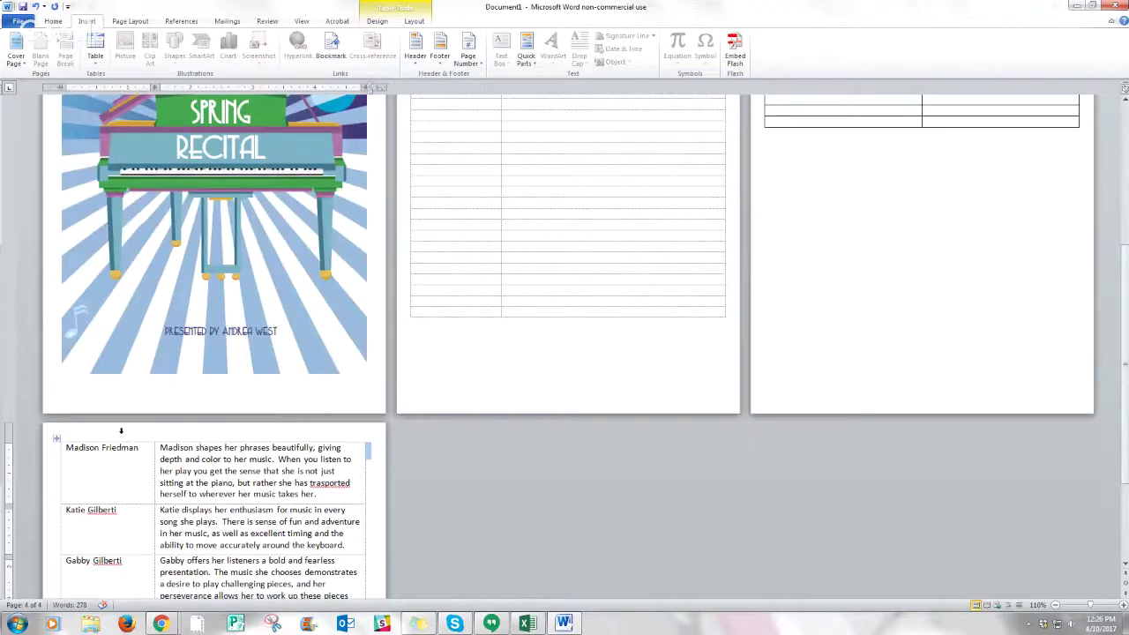
- Correct 'trasported' to 'transported' in the first student's praise paragraph
click(99, 434)
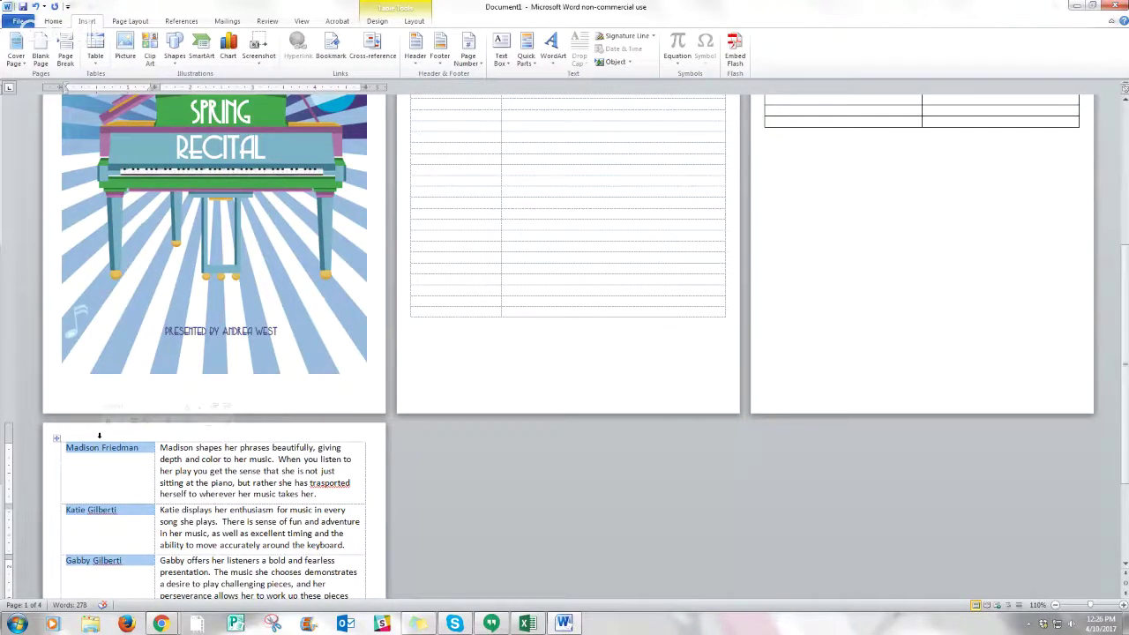
click(321, 484)
text(n)
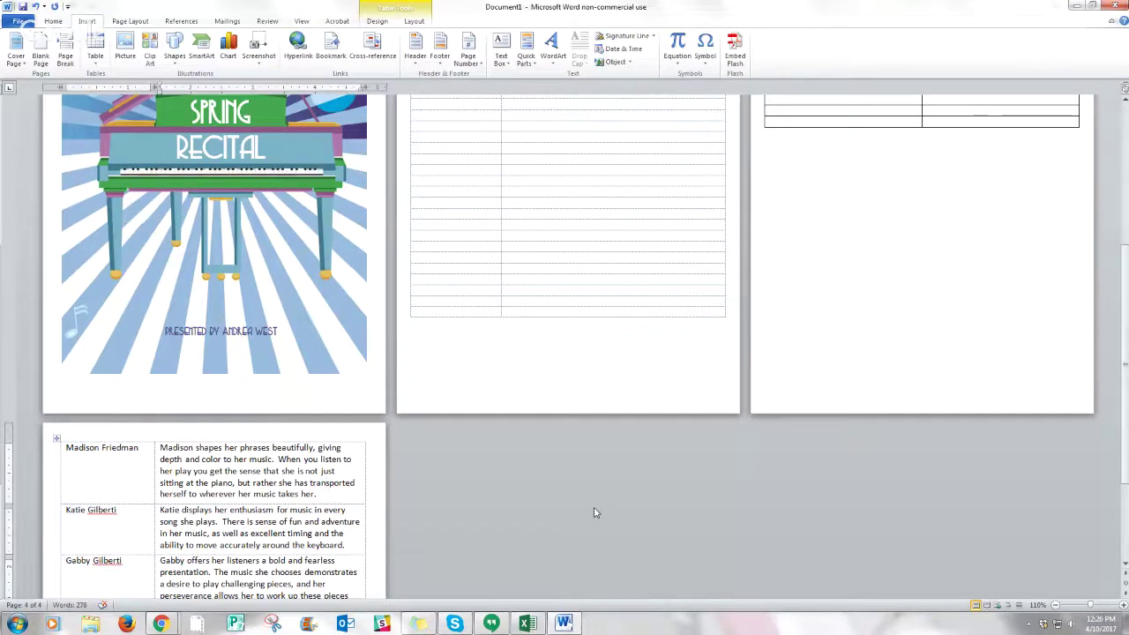
scroll(594, 512, up, 1)
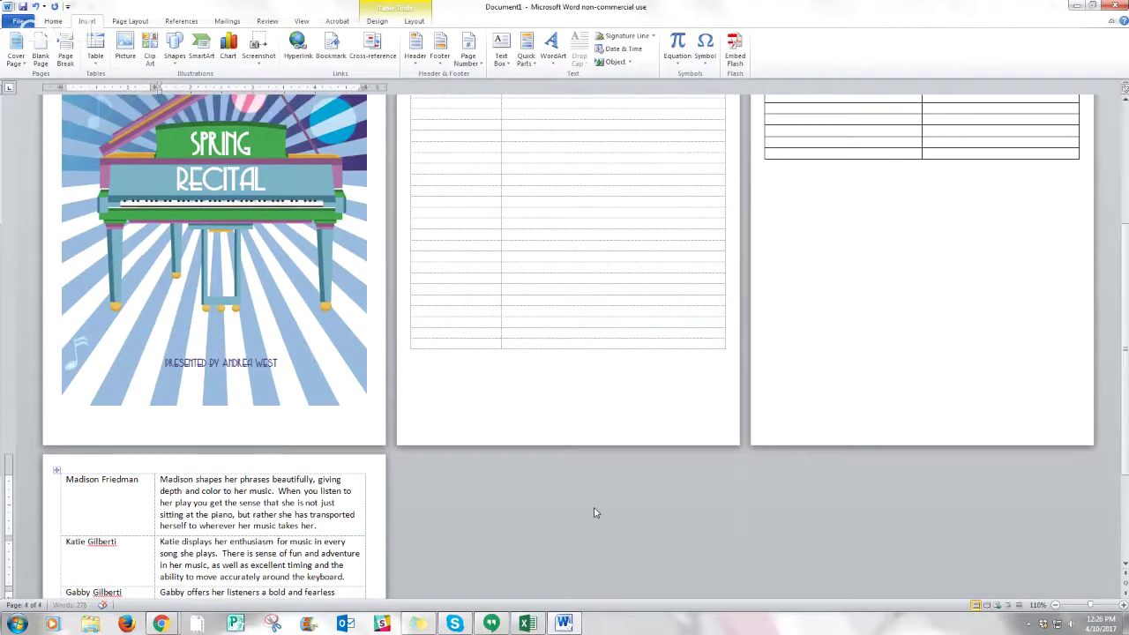
scroll(595, 513, up, 5)
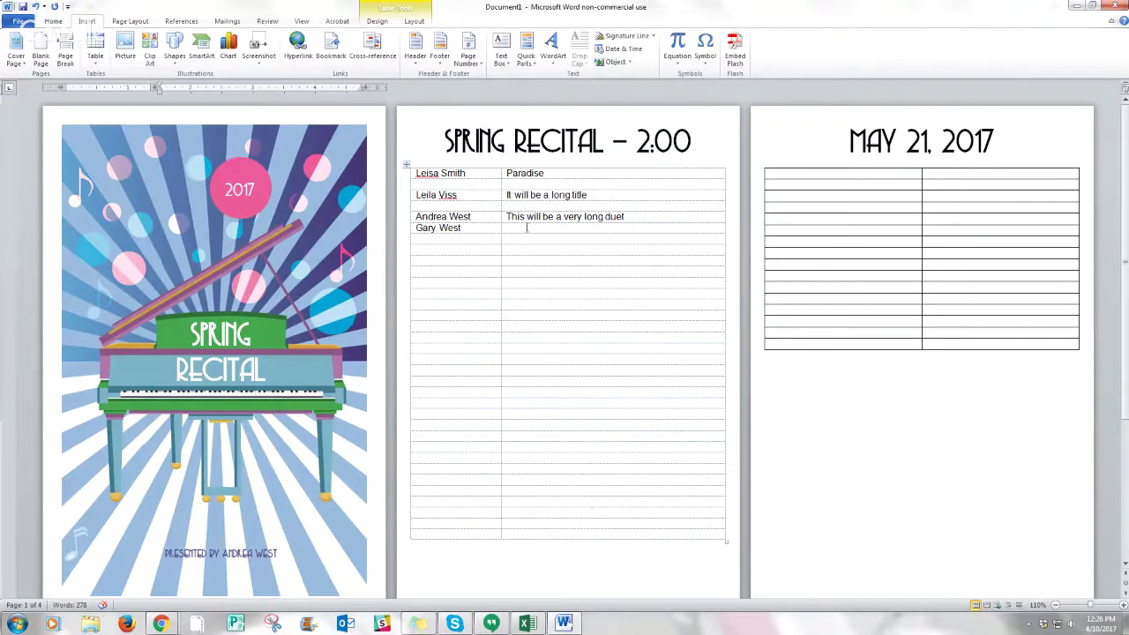
click(18, 21)
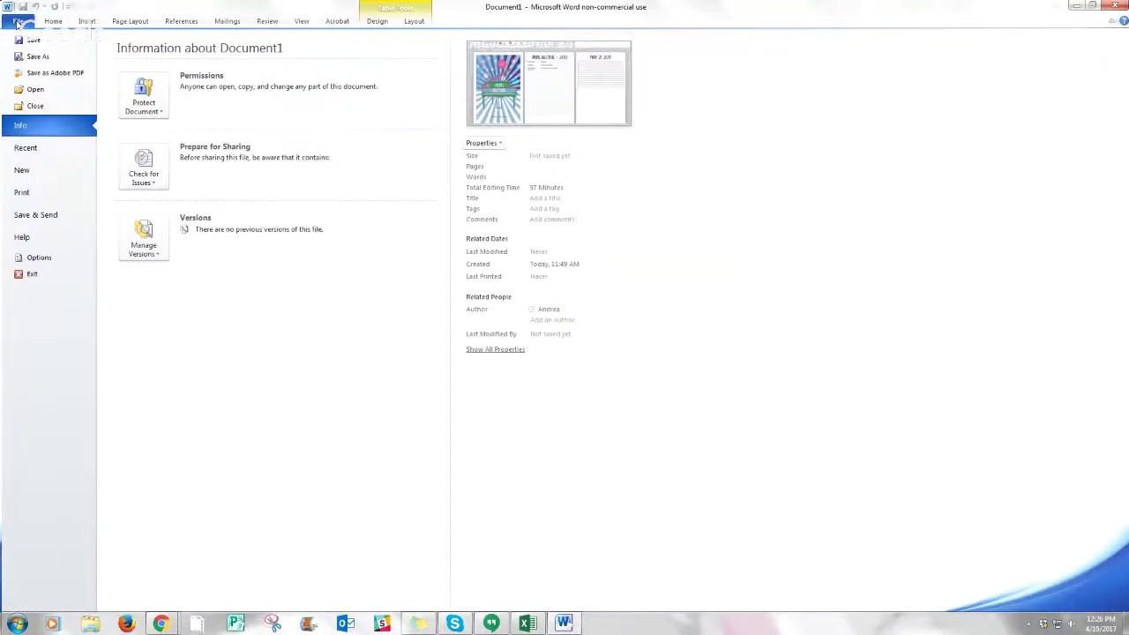
click(22, 194)
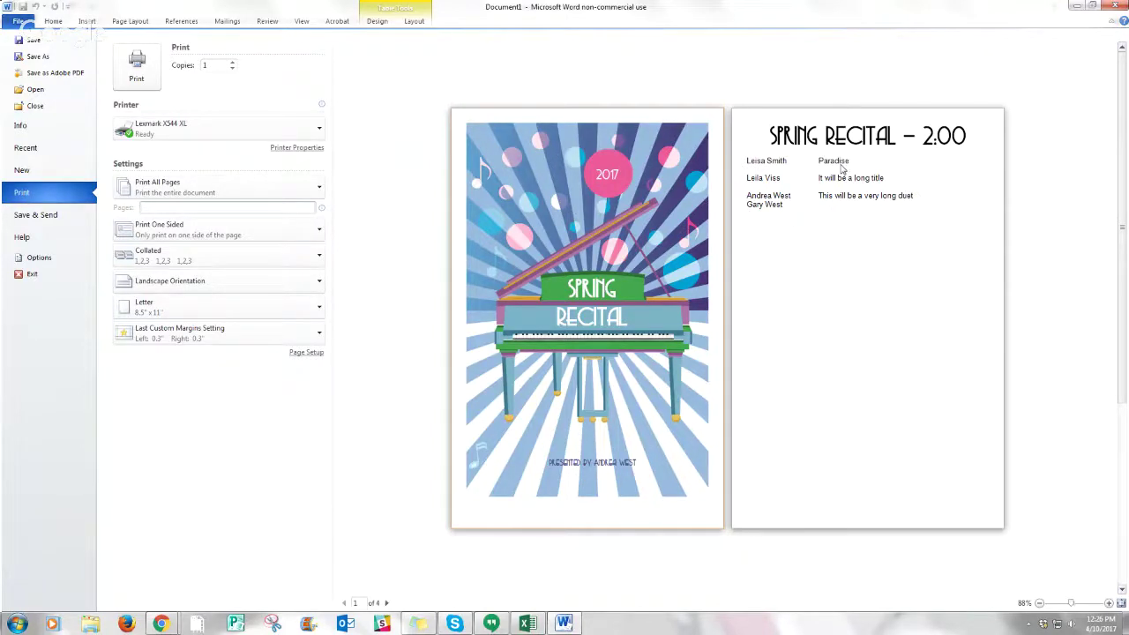
click(387, 604)
click(386, 604)
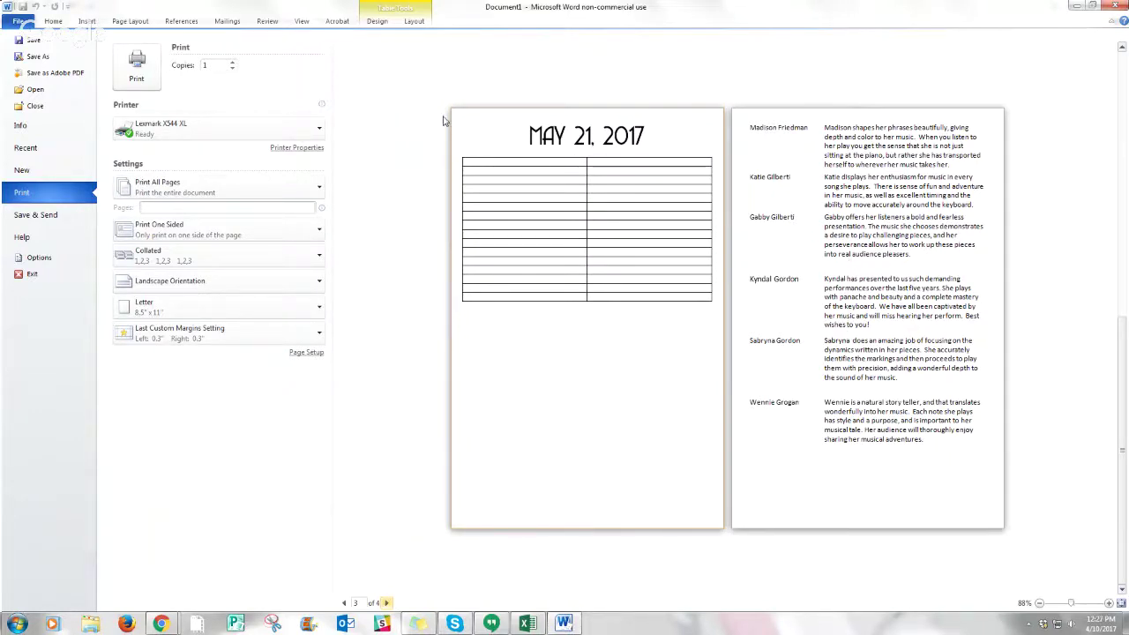
click(53, 24)
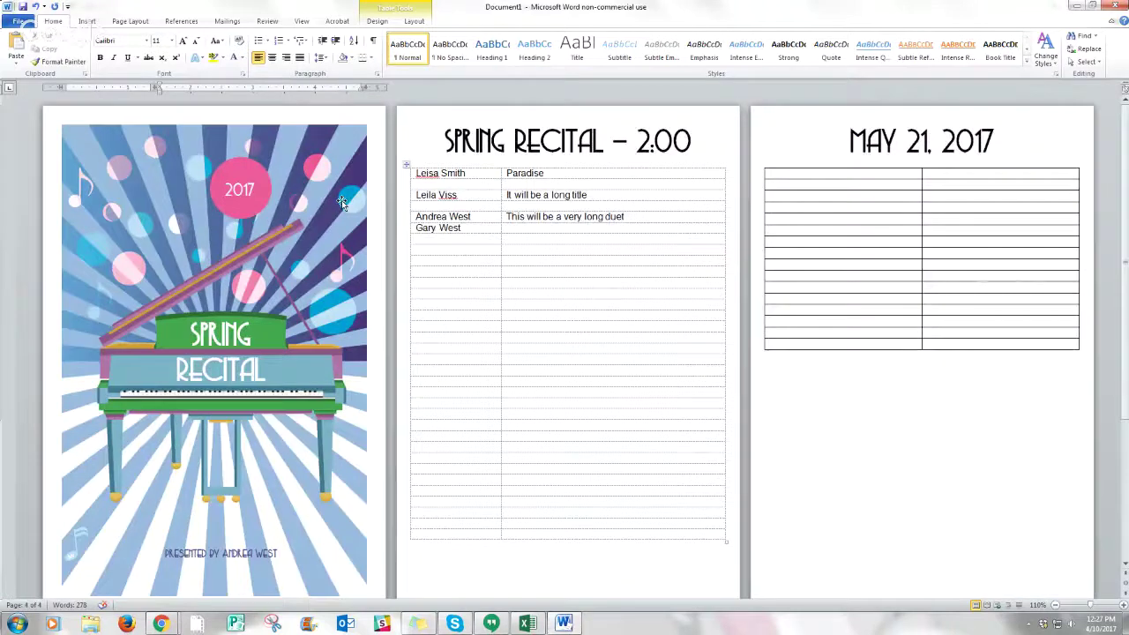
click(341, 200)
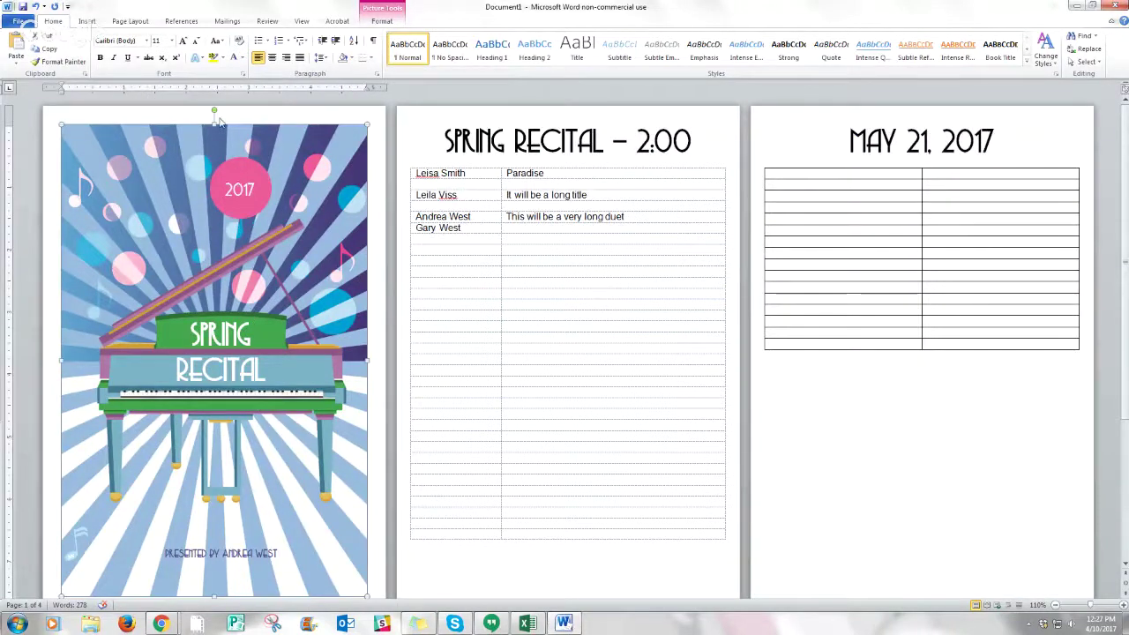
click(238, 168)
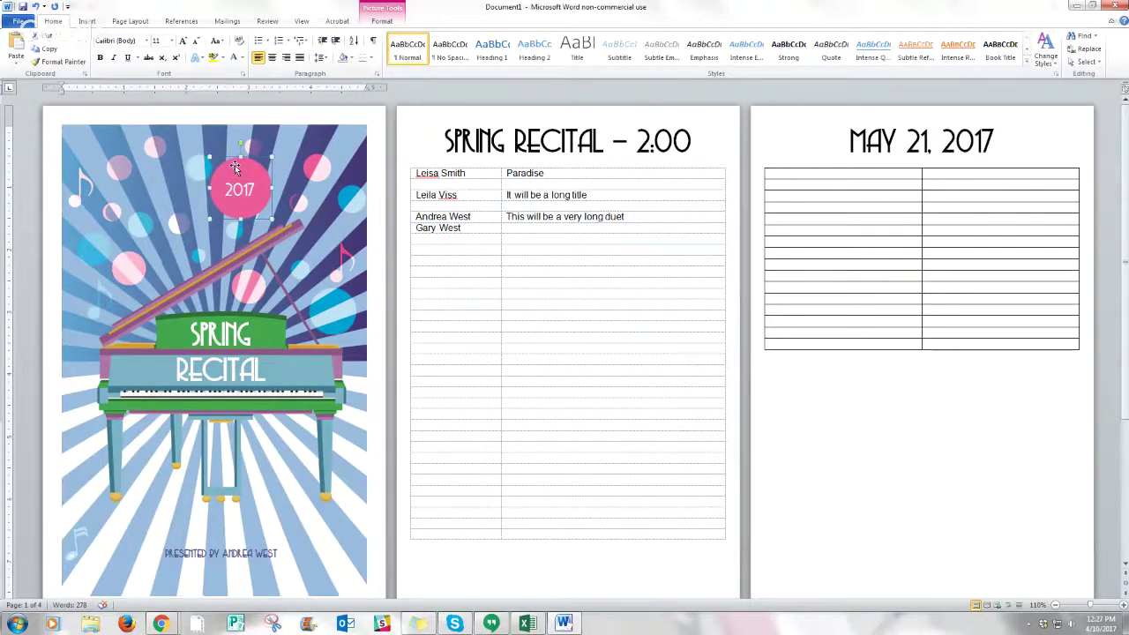